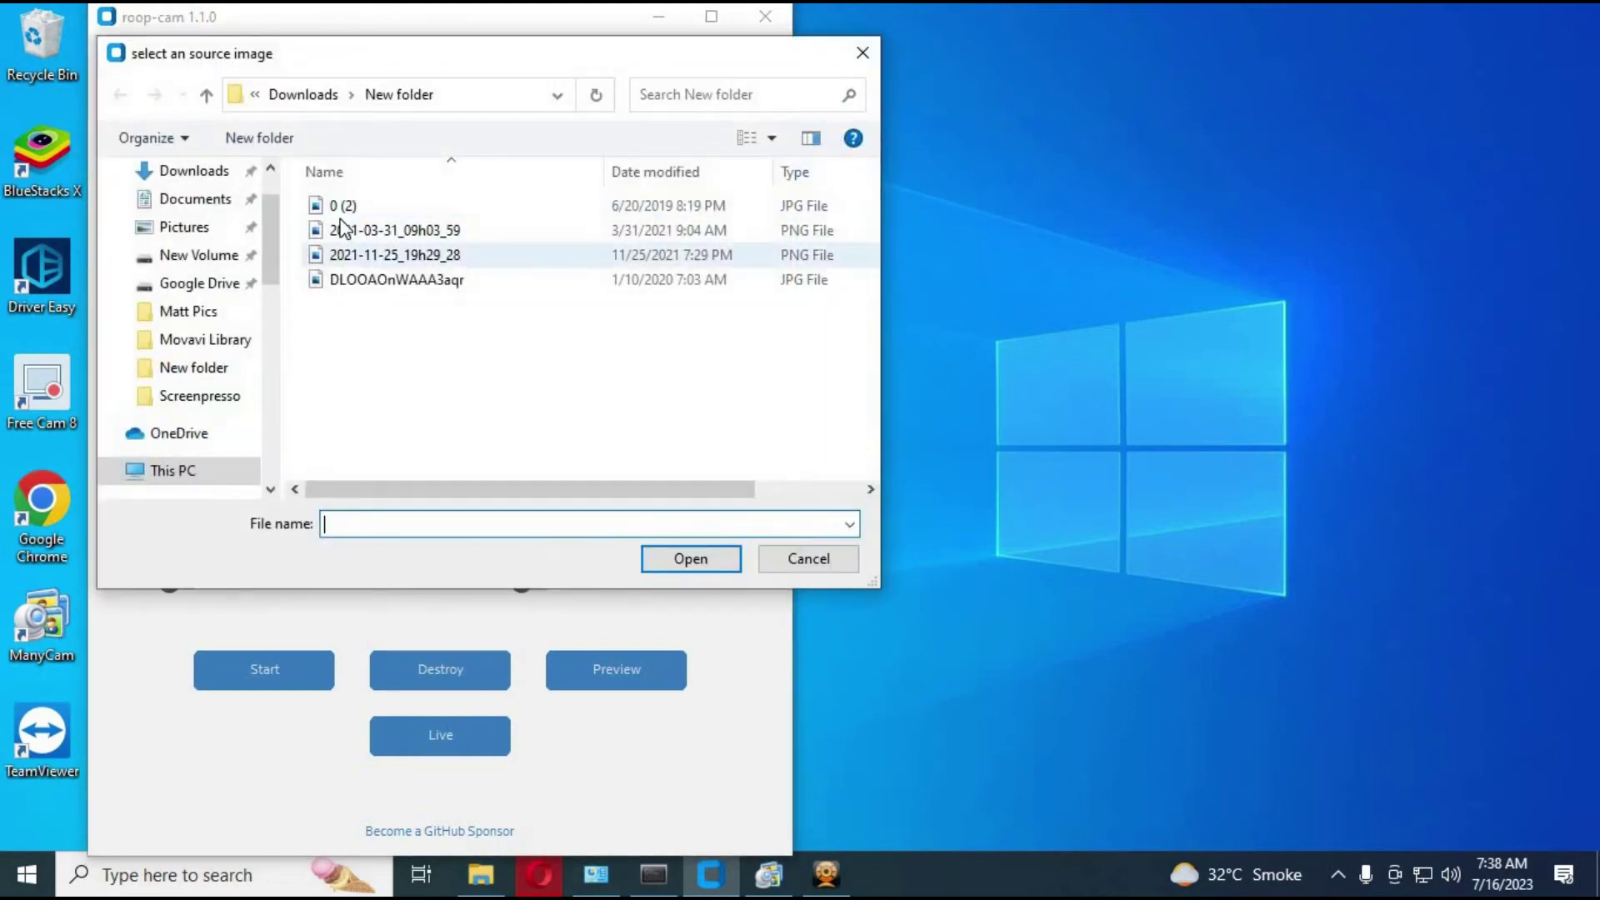
- Load the '0 (2)' photo, then '2021-03-31_09h03_59', as the source face, running Live each time
{"action": "double_click", "coordinate": [341, 206]}
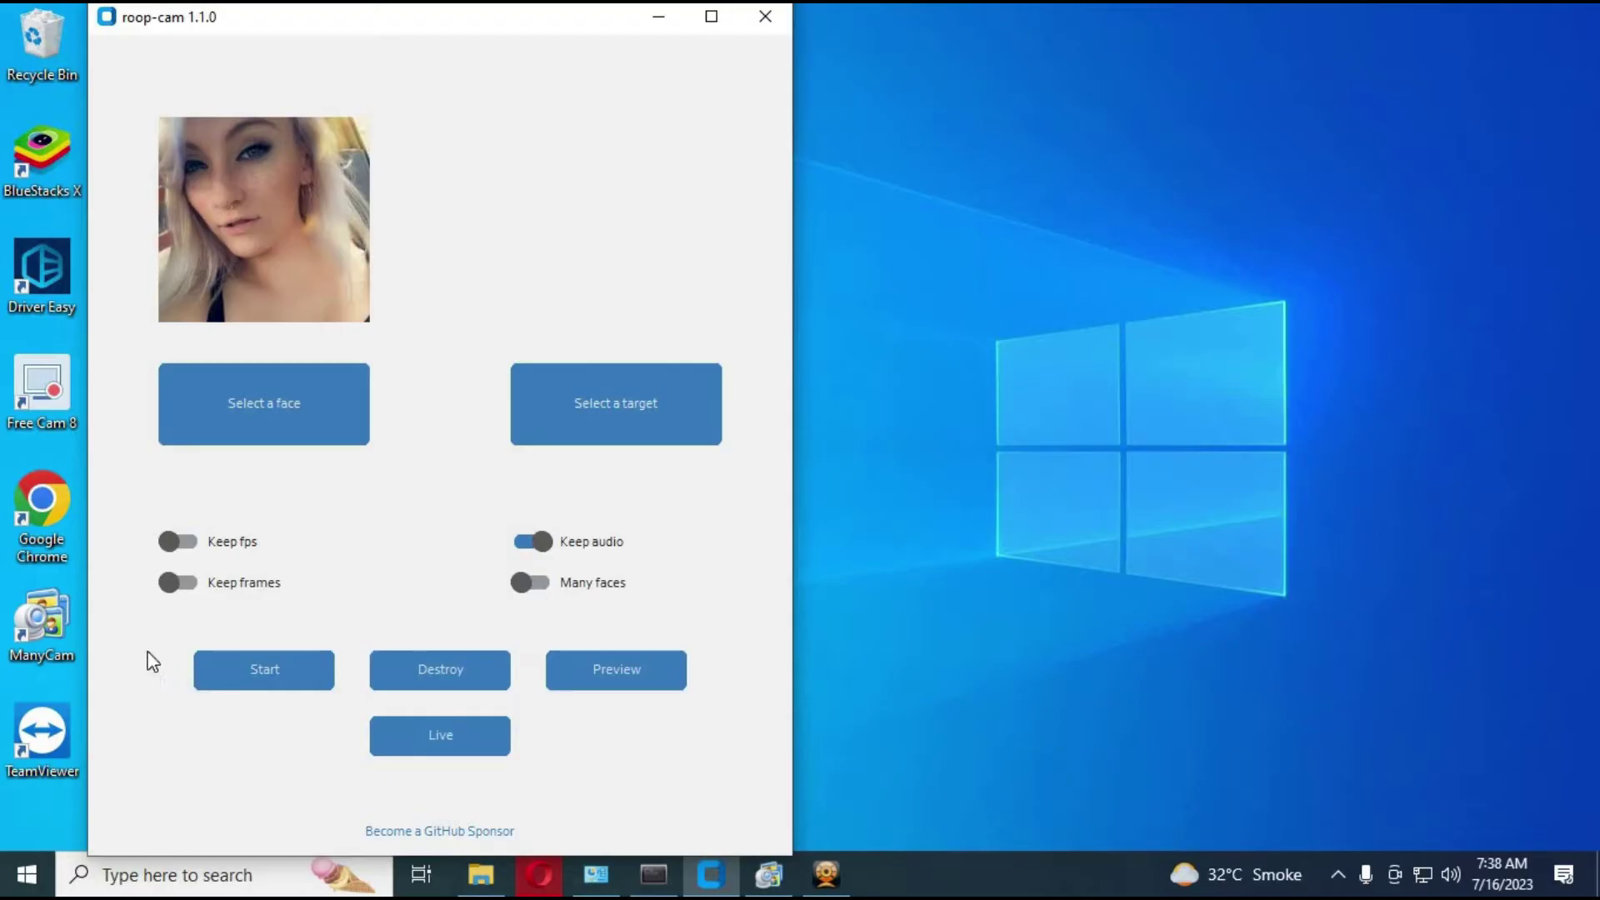
{"action": "left_click", "coordinate": [469, 752]}
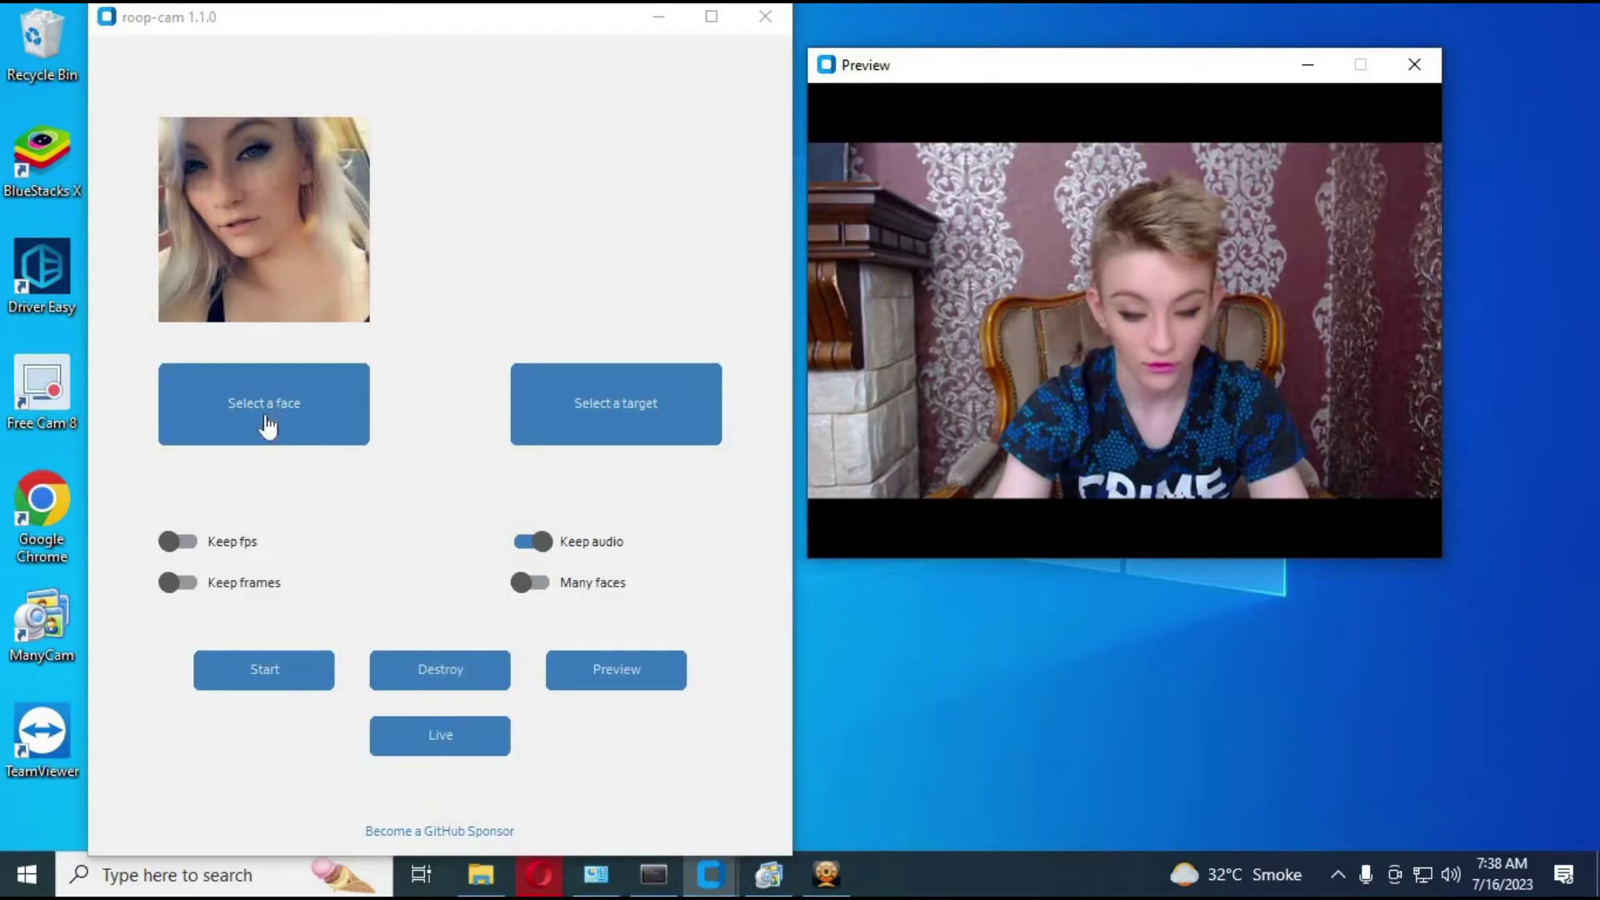
{"action": "left_click", "coordinate": [267, 417]}
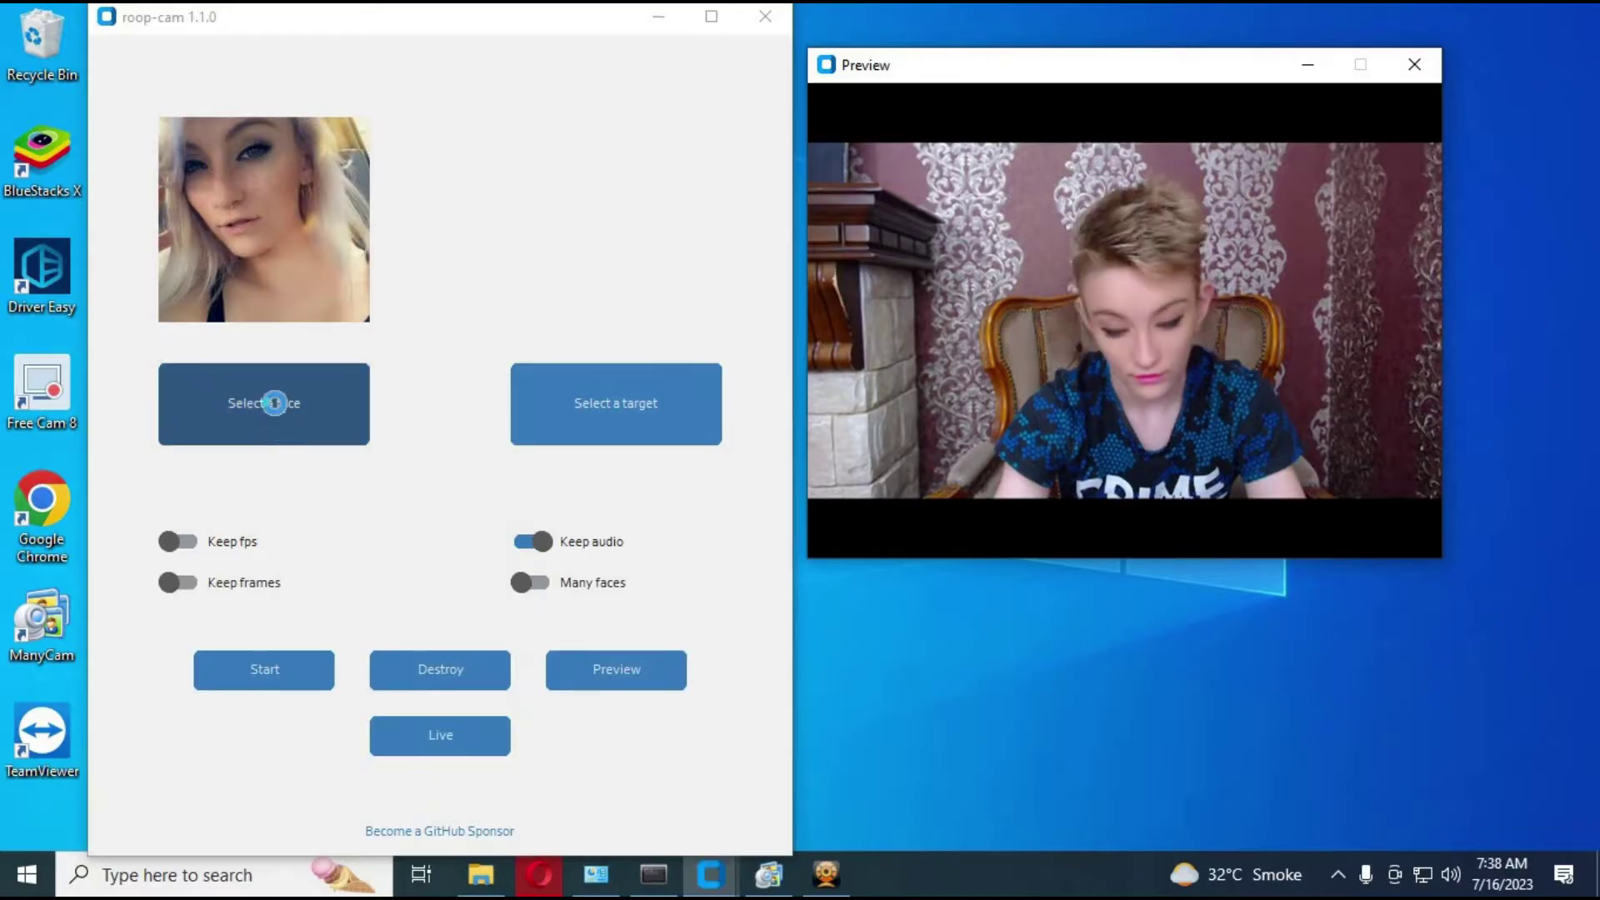
{"action": "double_click", "coordinate": [385, 231]}
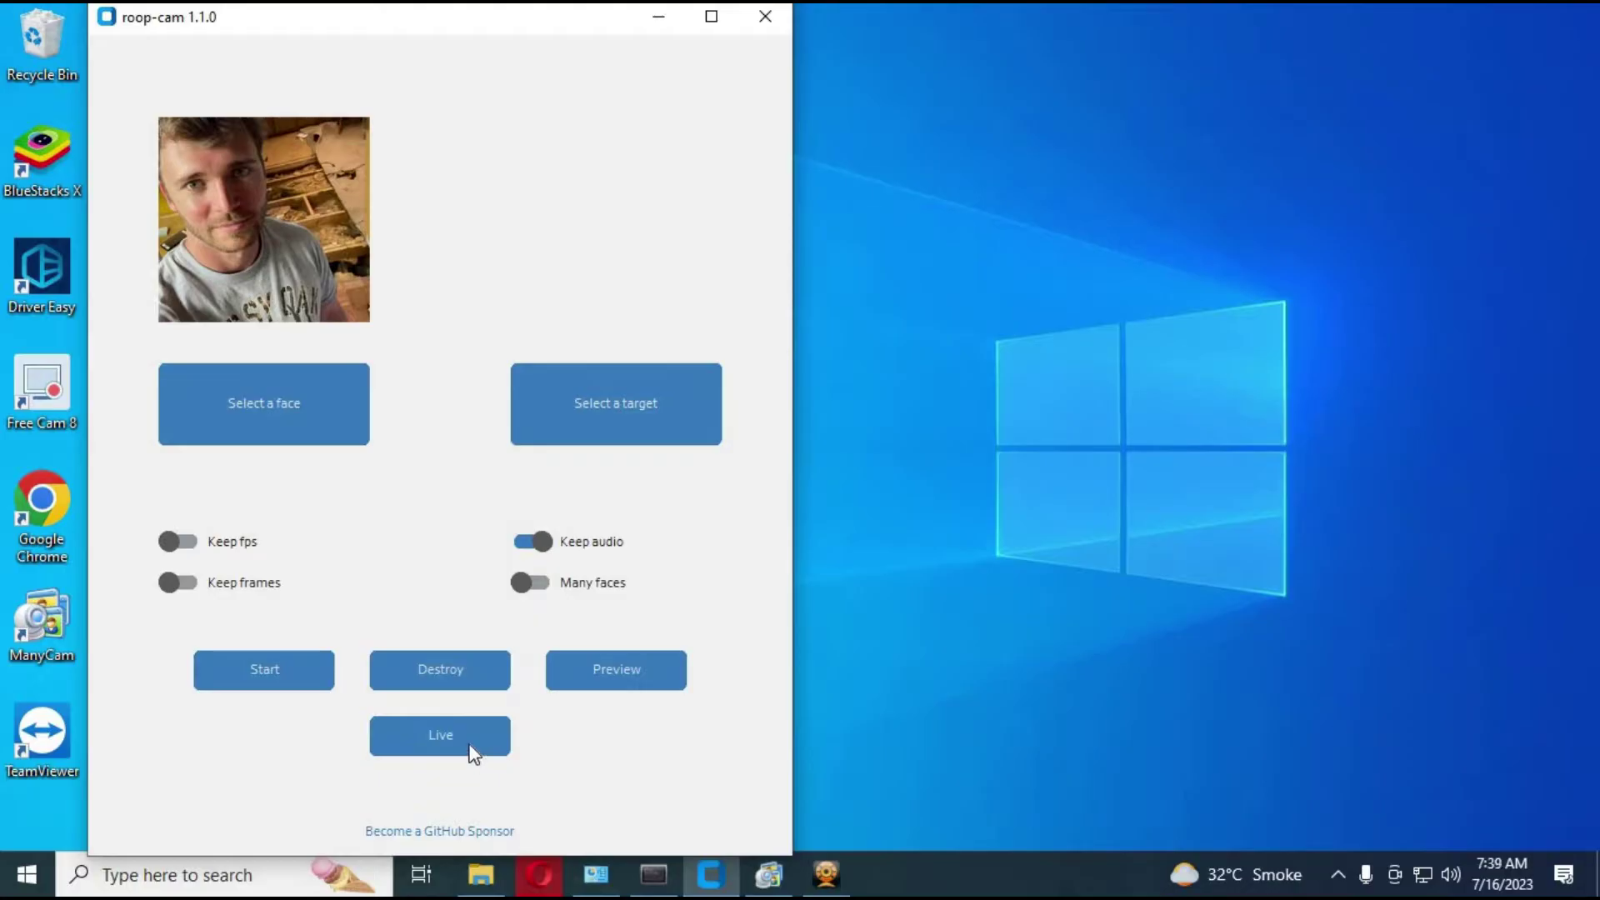
{"action": "left_click", "coordinate": [473, 754]}
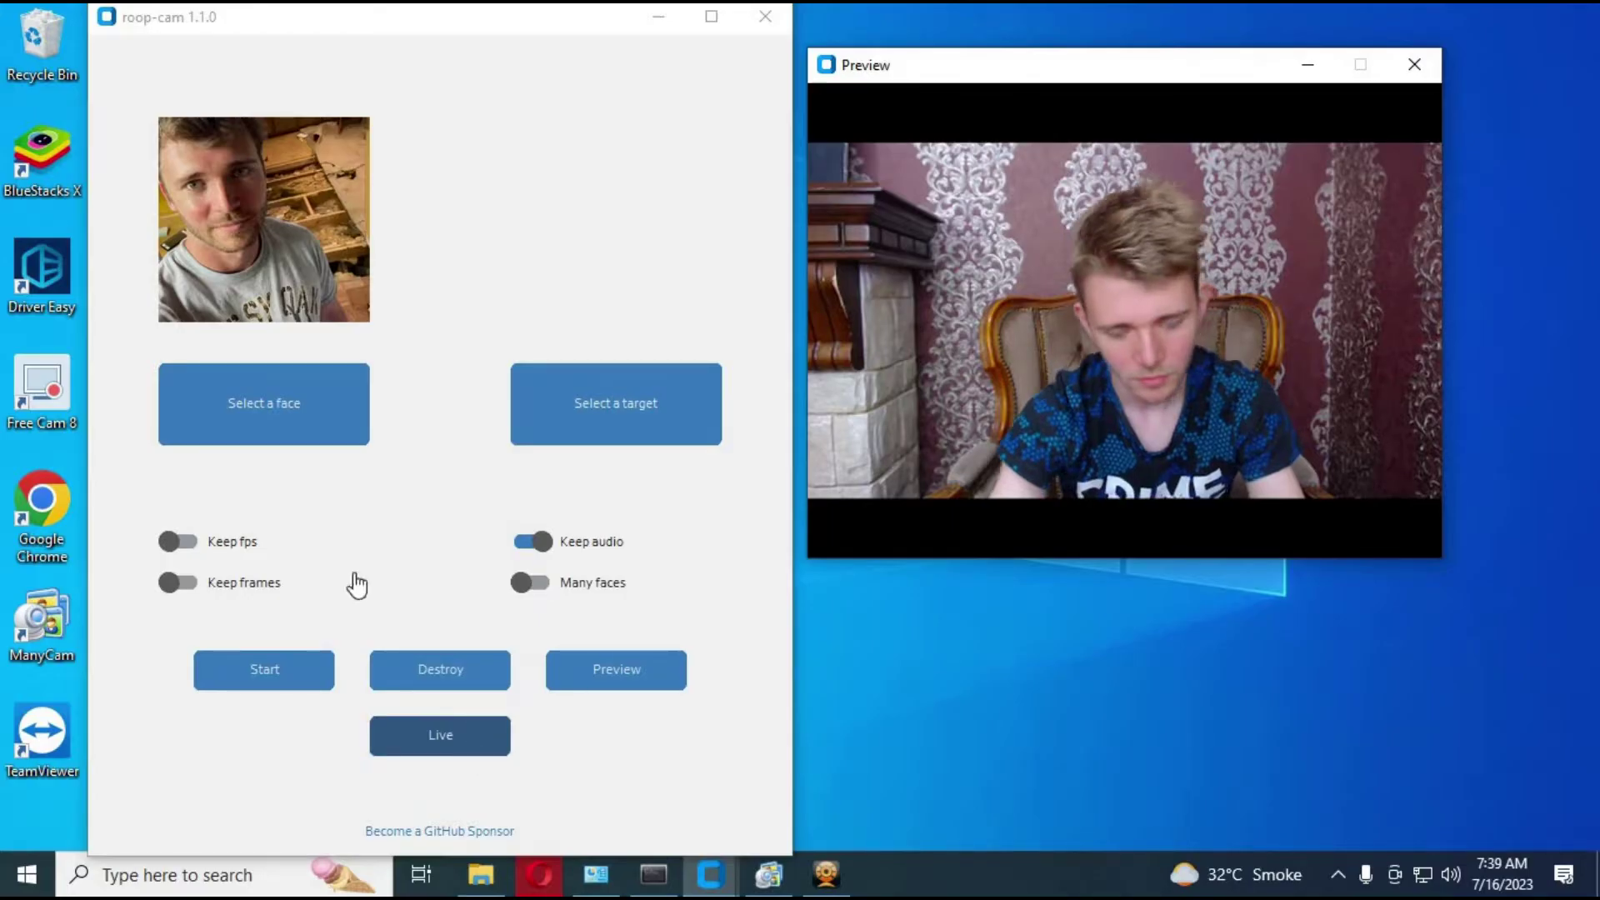
- Load another photo as the source face and show the hidden taskbar icons
{"action": "left_click", "coordinate": [240, 393]}
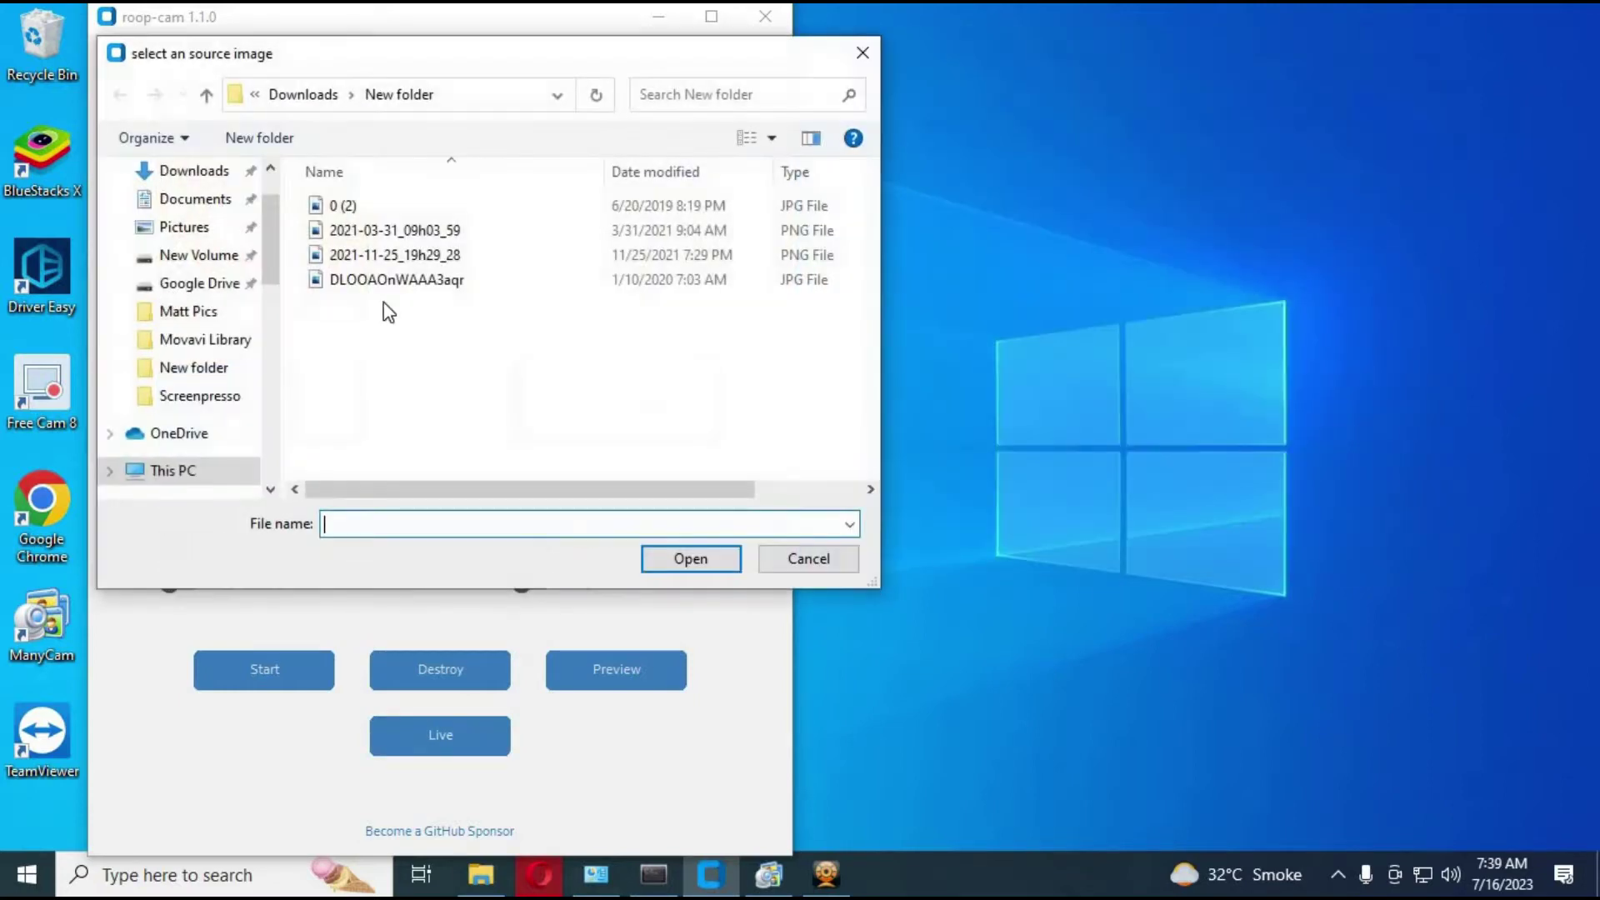
{"action": "double_click", "coordinate": [392, 253]}
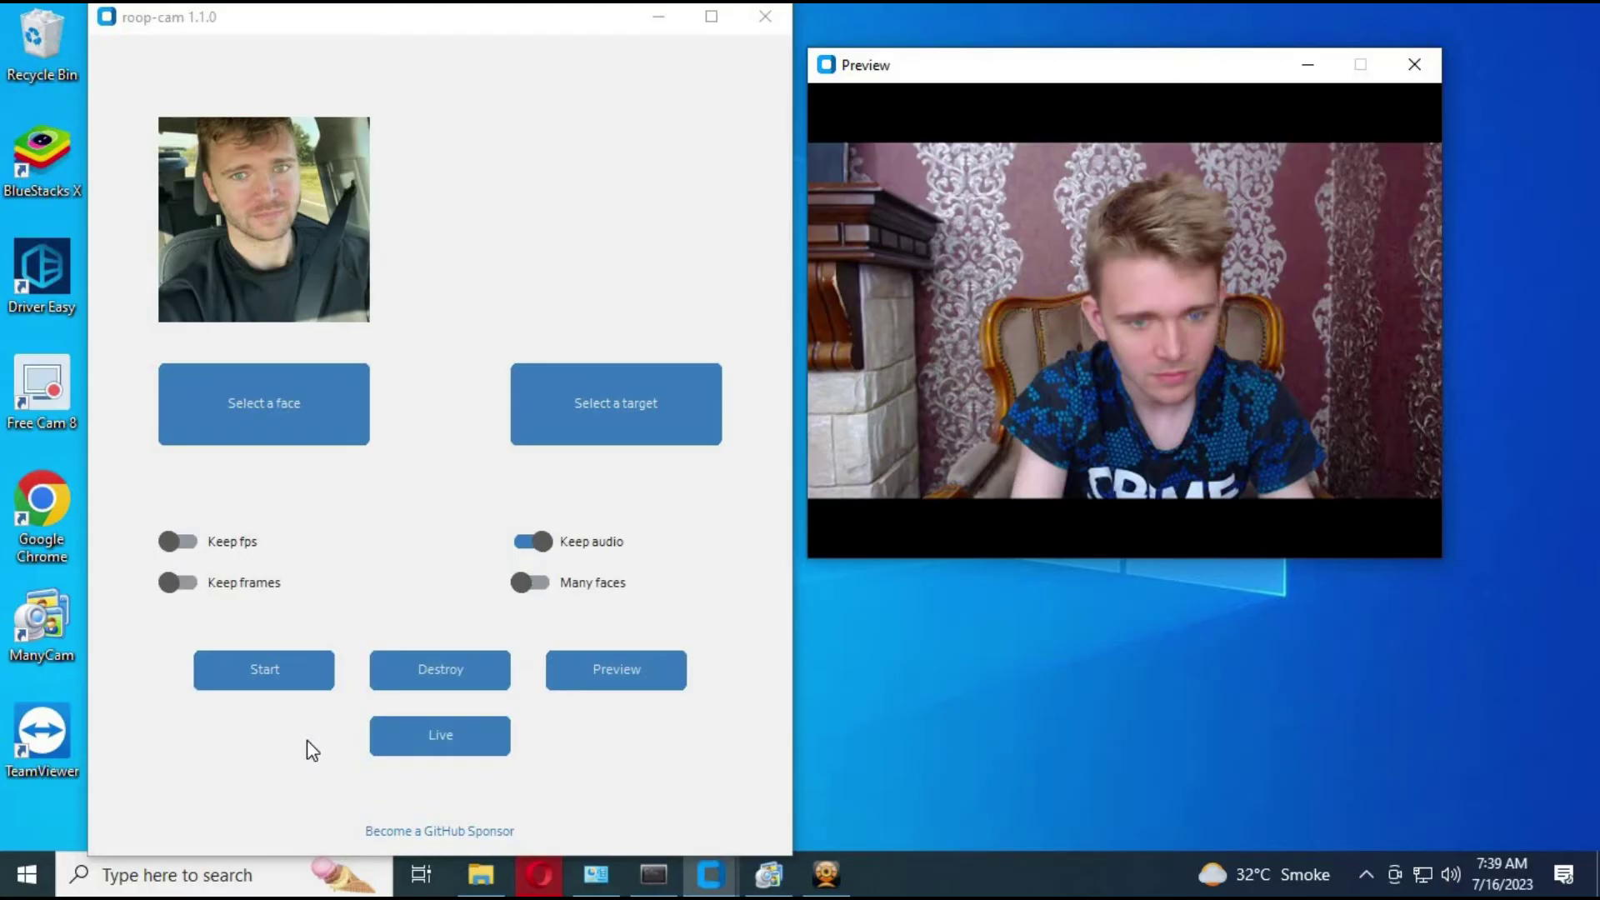
{"action": "left_click", "coordinate": [1366, 874]}
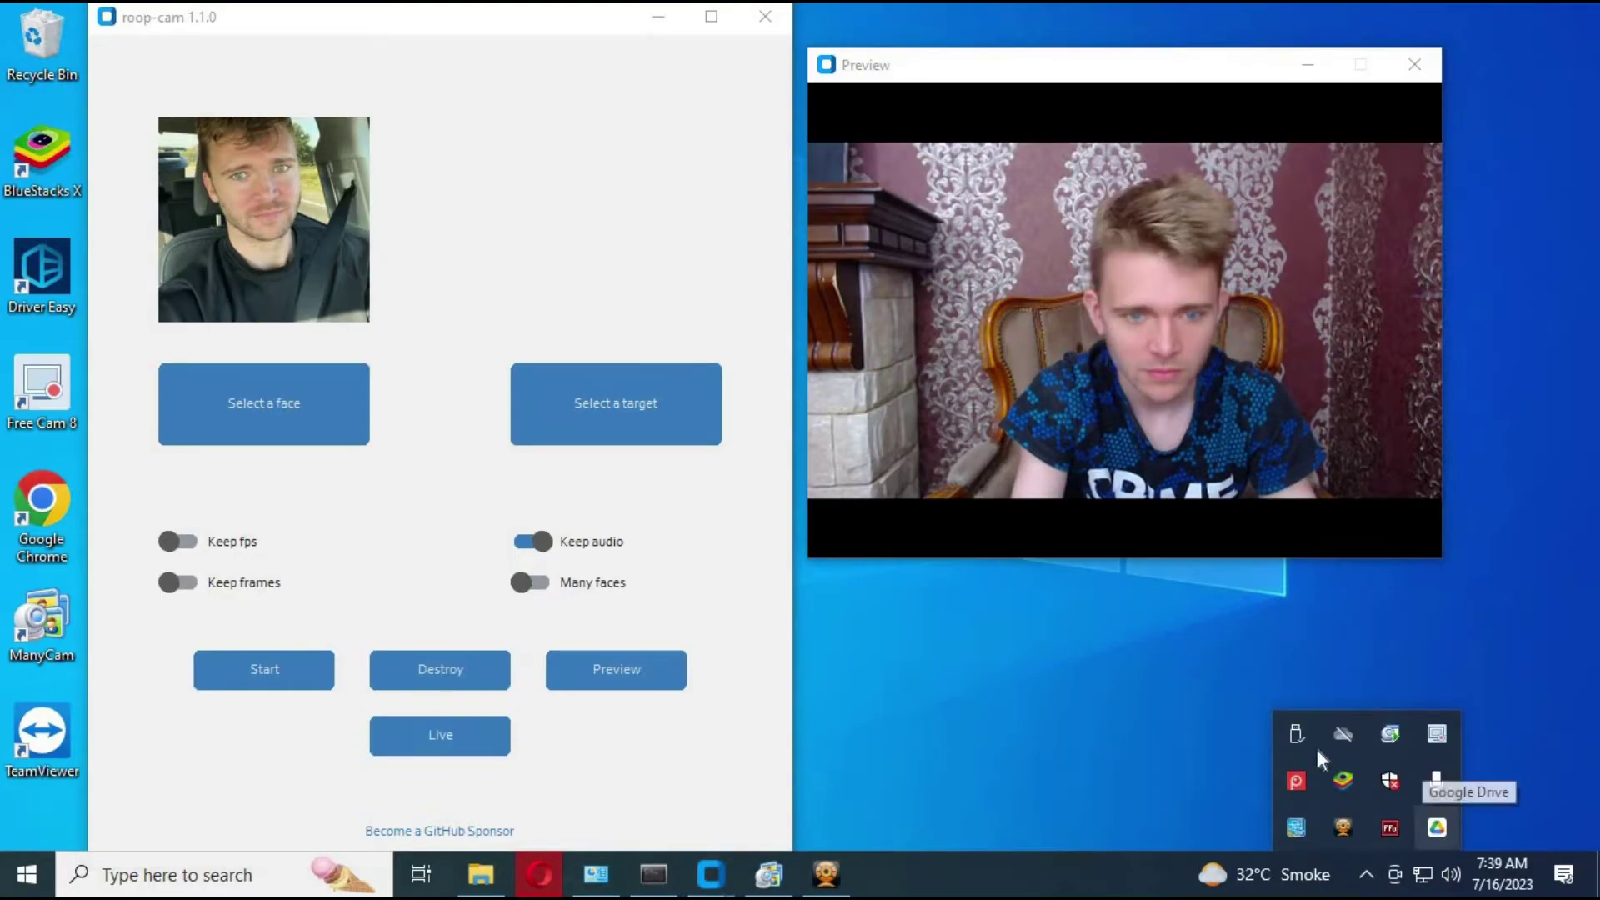
{"action": "right_click", "coordinate": [1439, 737]}
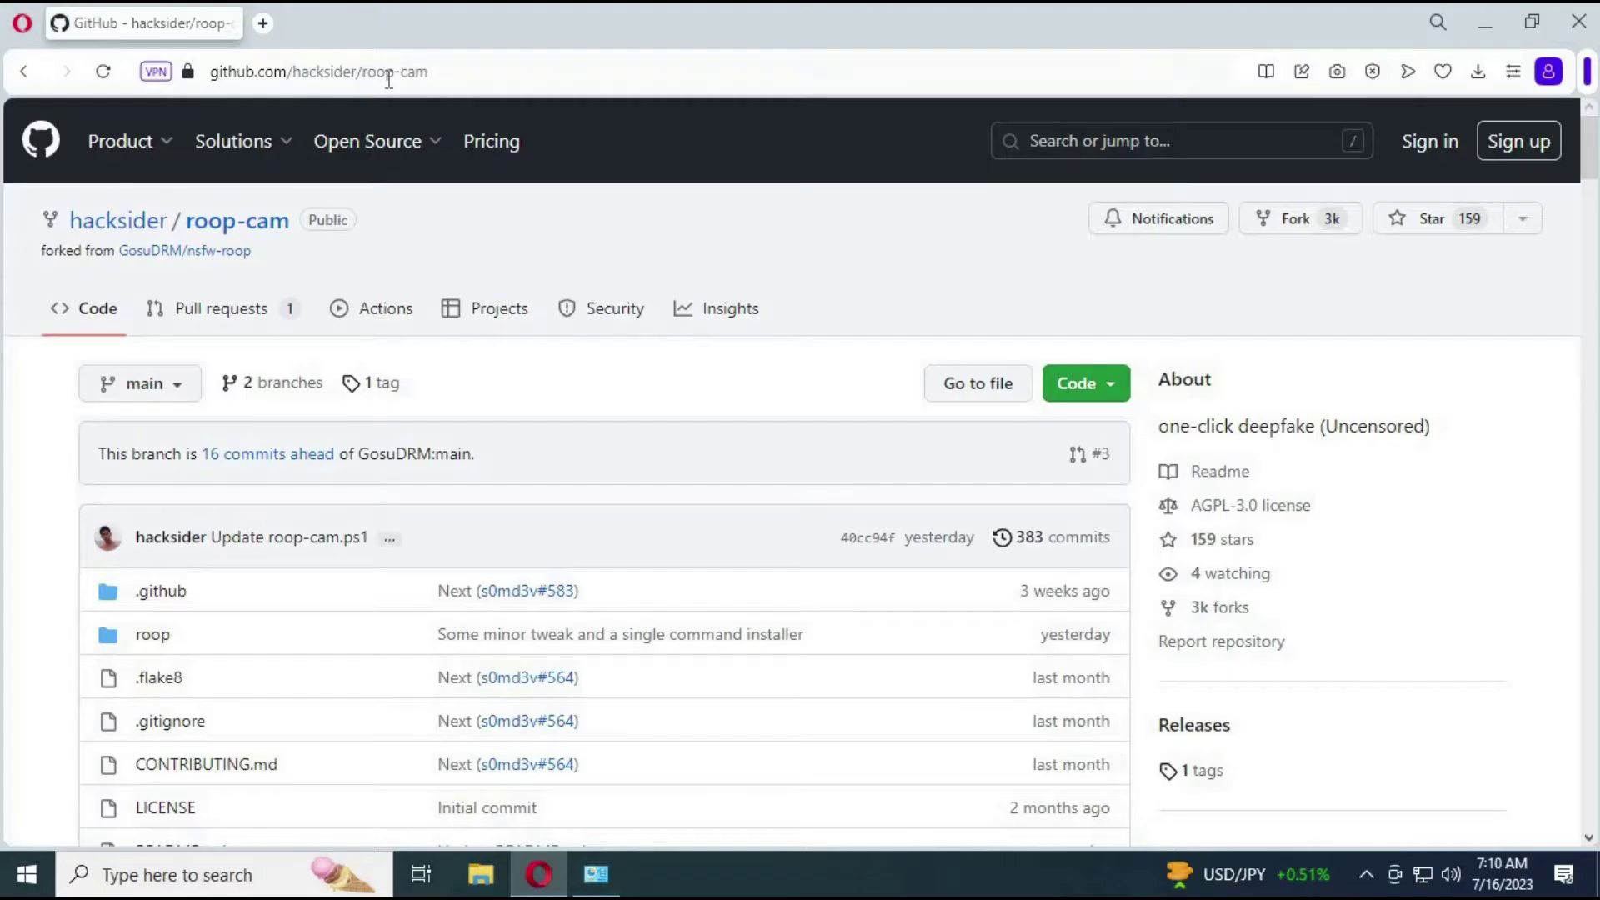
- Open the hacksider/roop-cam GitHub page and scroll its README to the roop-cam.ps1 install command
{"action": "left_click", "coordinate": [395, 81]}
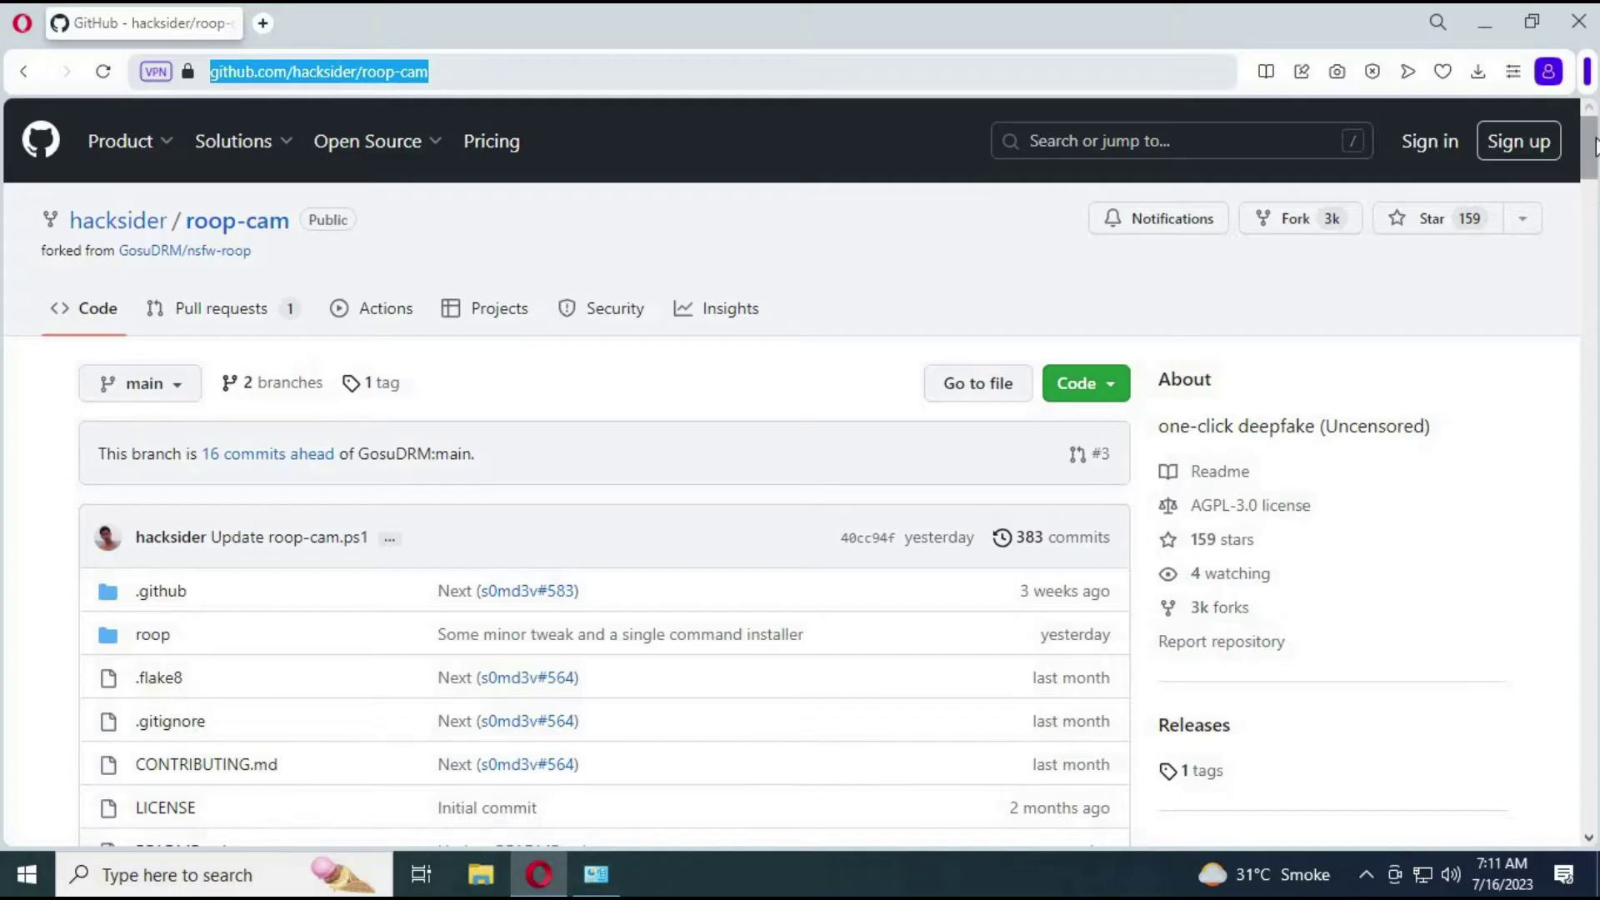
{"action": "left_click_drag", "start_coordinate": [1593, 148], "coordinate": [1558, 712]}
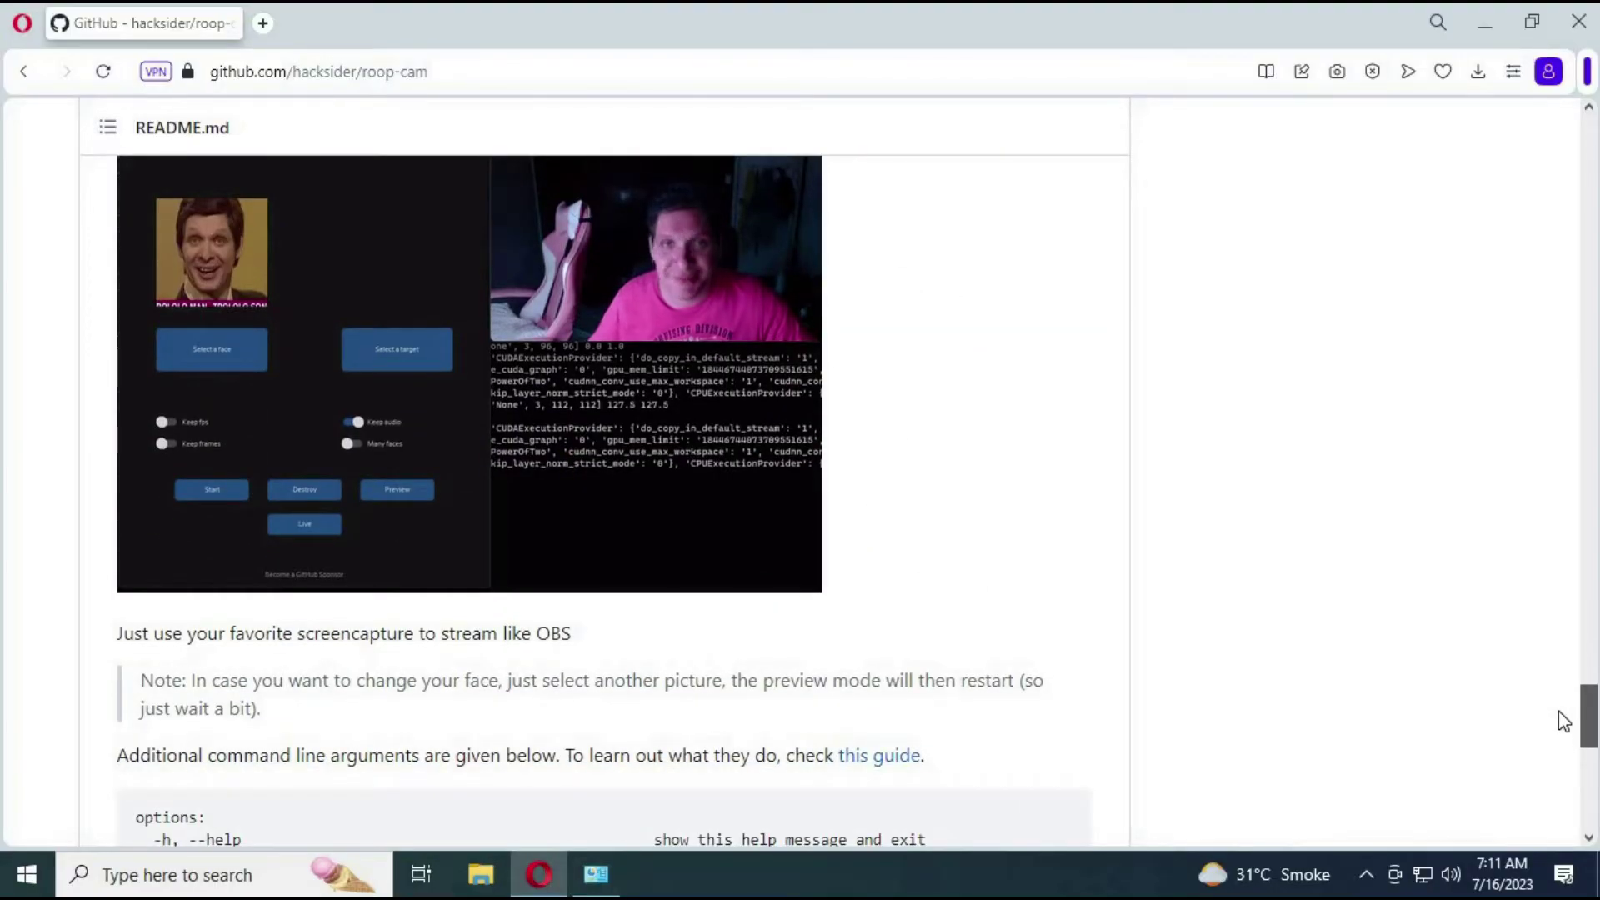
{"action": "left_click_drag", "start_coordinate": [1558, 711], "coordinate": [1571, 252]}
{"action": "scroll", "coordinate": [1575, 259], "scroll_direction": "up", "scroll_amount": 20}
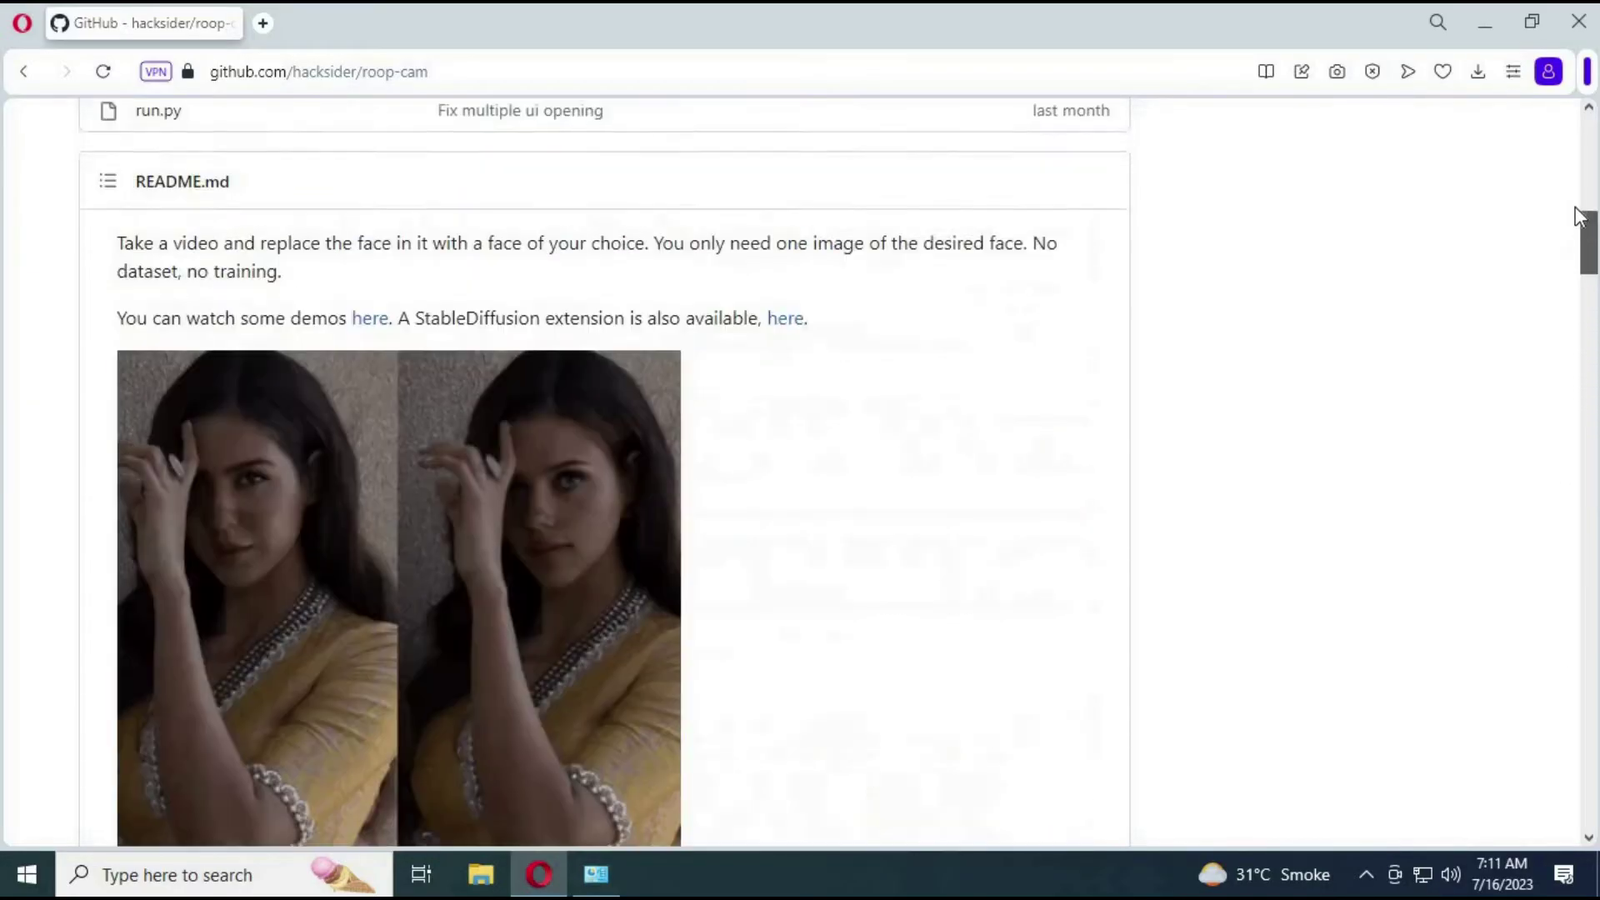
{"action": "scroll", "coordinate": [1580, 233], "scroll_direction": "down", "scroll_amount": 18}
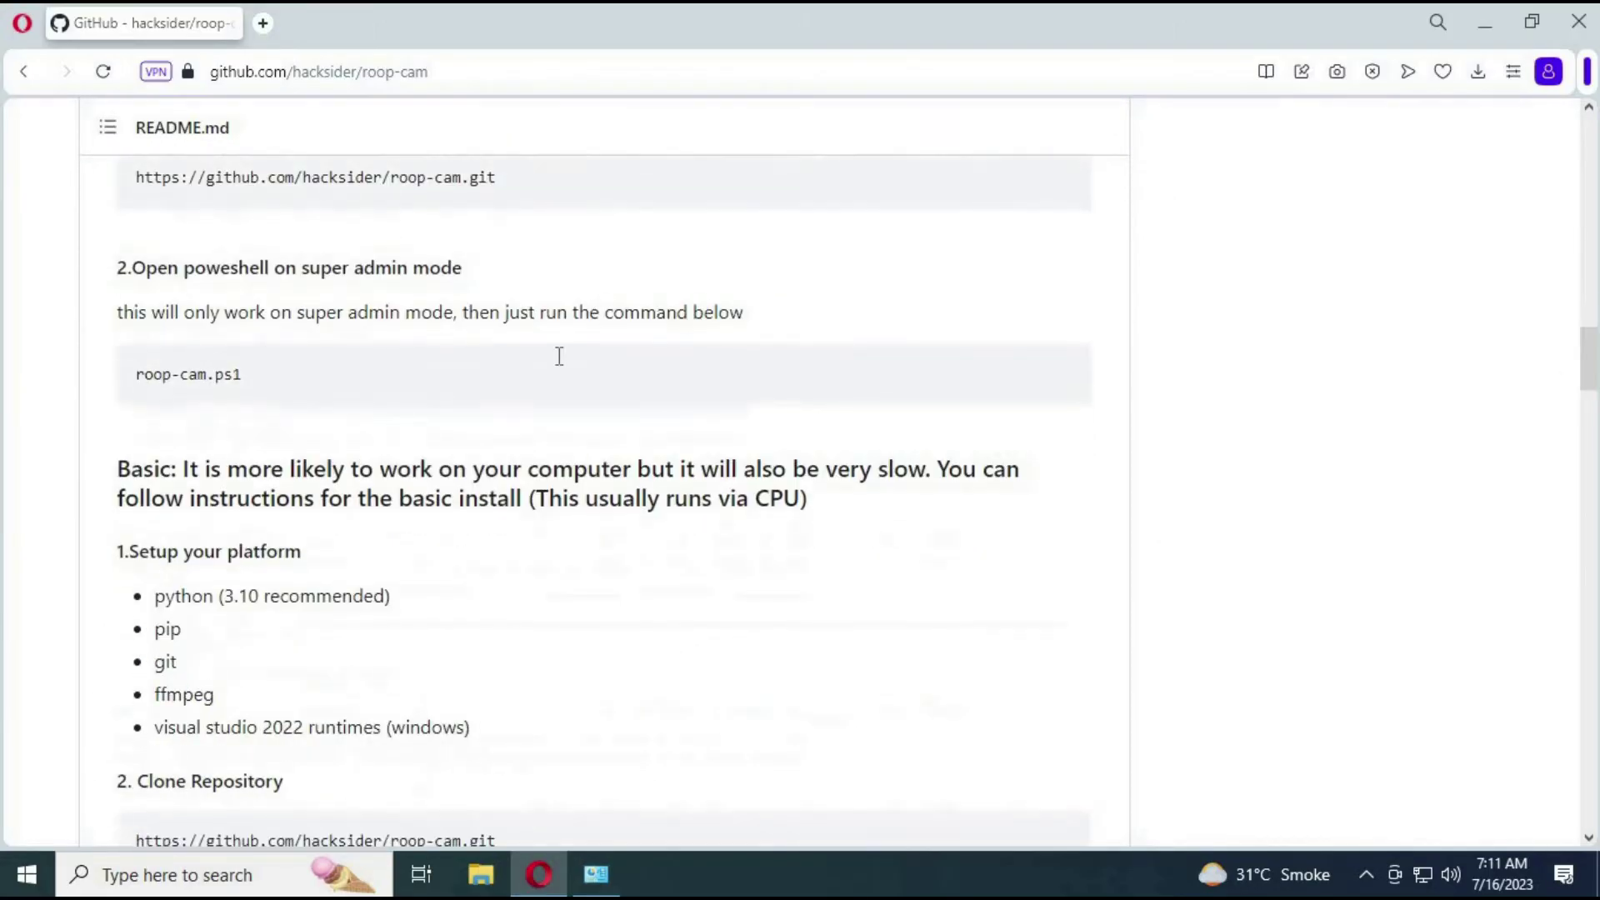
- Highlight each platform requirement in turn: python, pip, git, ffmpeg and Visual Studio 2022 runtimes
{"action": "left_click_drag", "start_coordinate": [386, 596], "coordinate": [151, 607]}
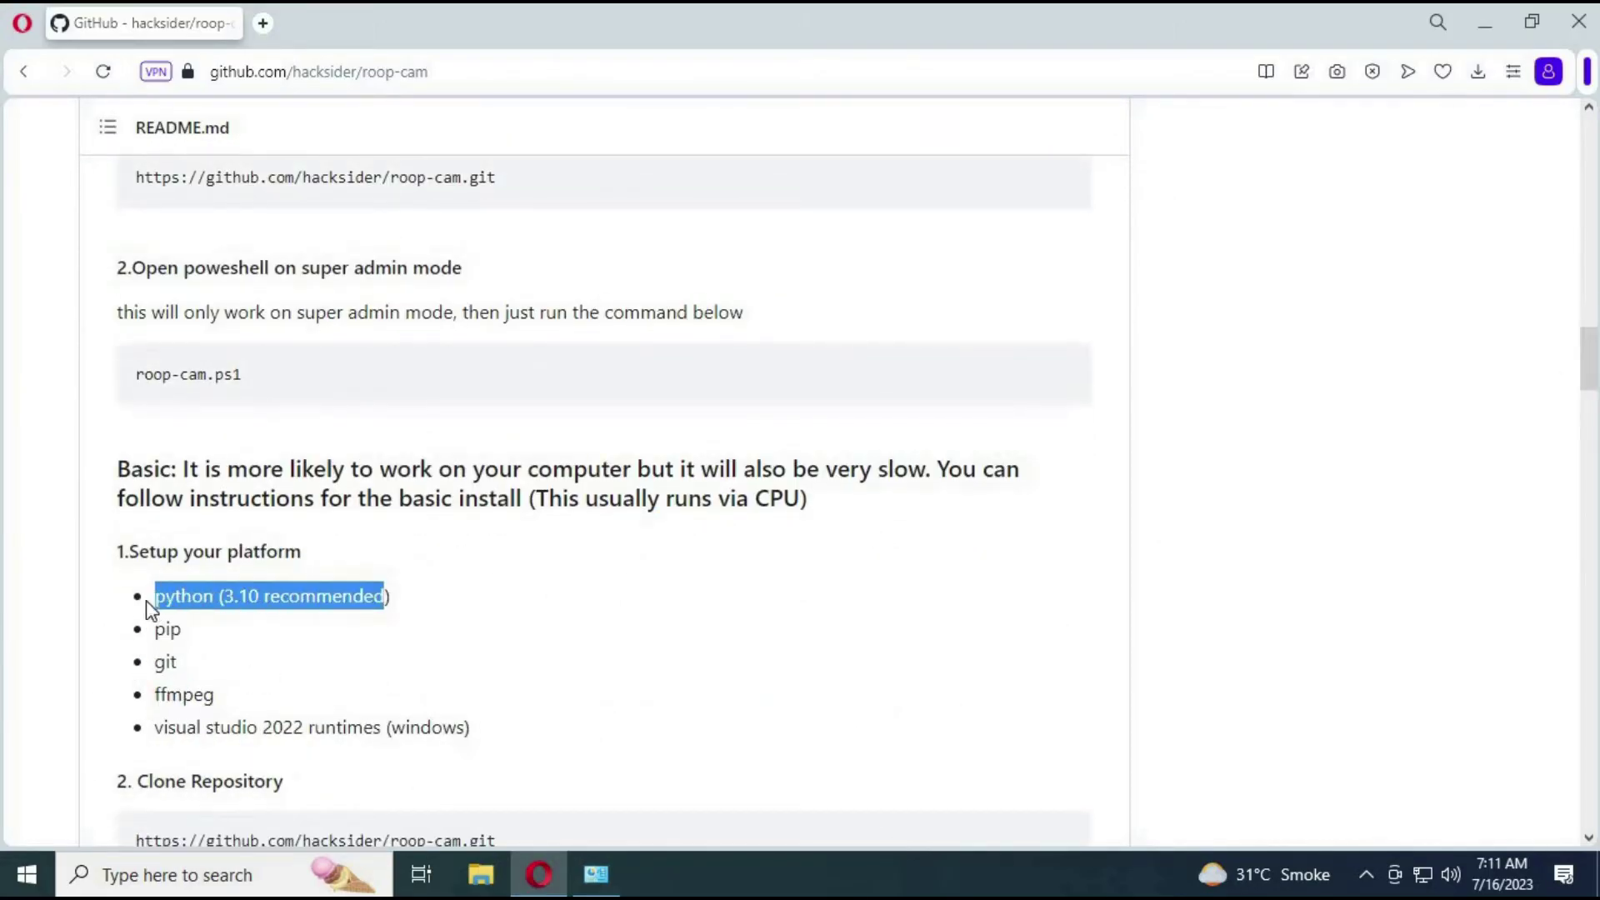
{"action": "left_click", "coordinate": [237, 607]}
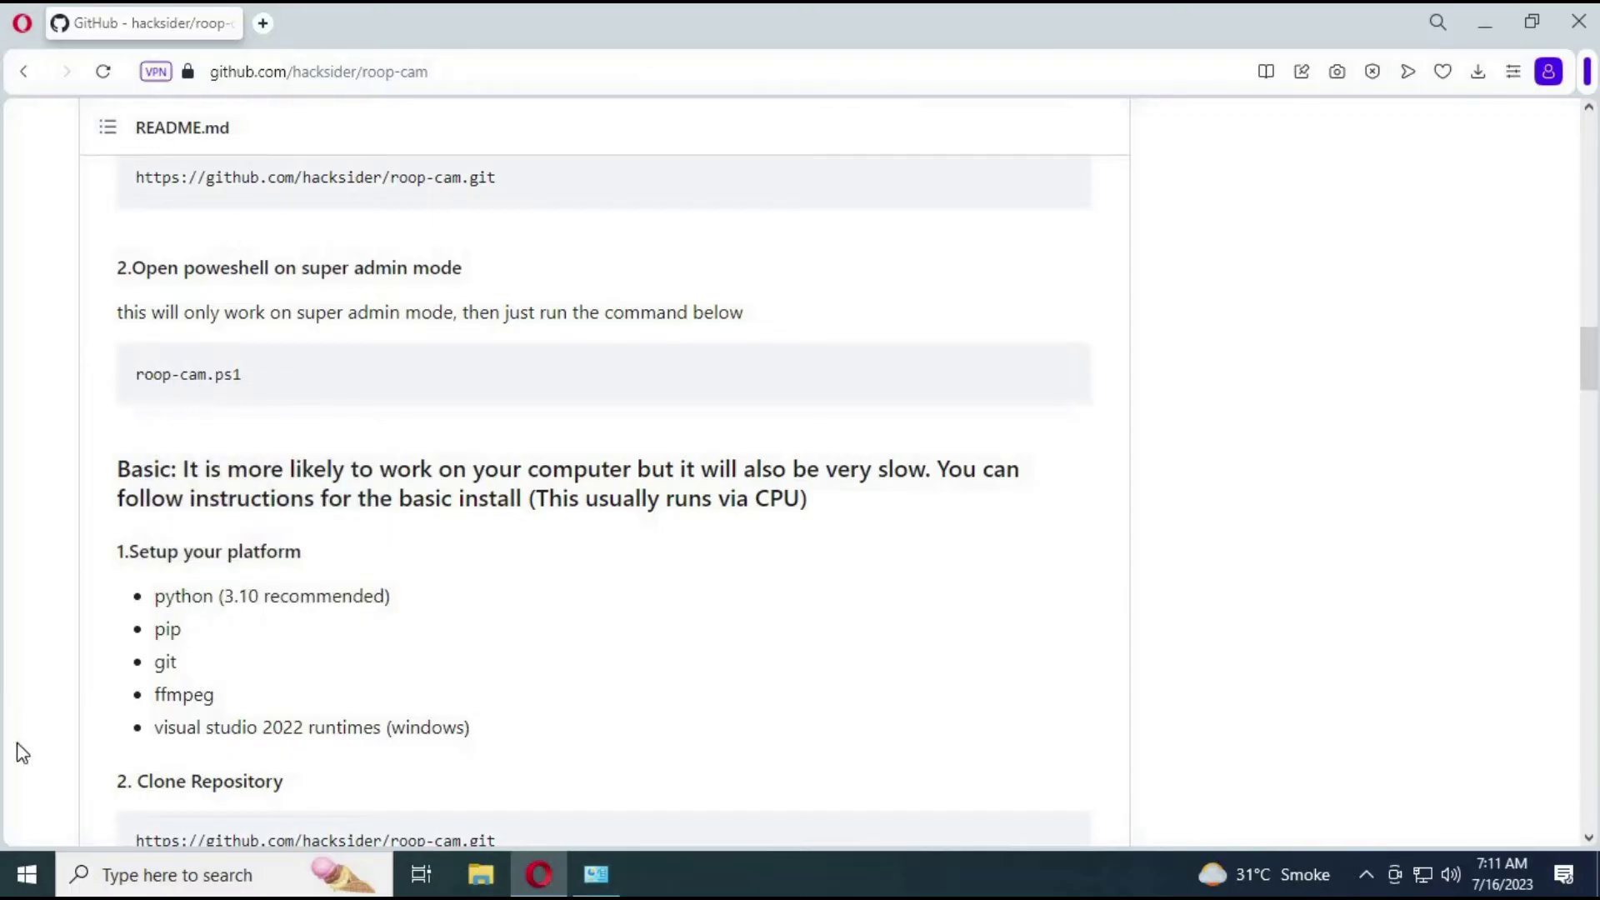
{"action": "left_click_drag", "start_coordinate": [184, 631], "coordinate": [148, 640]}
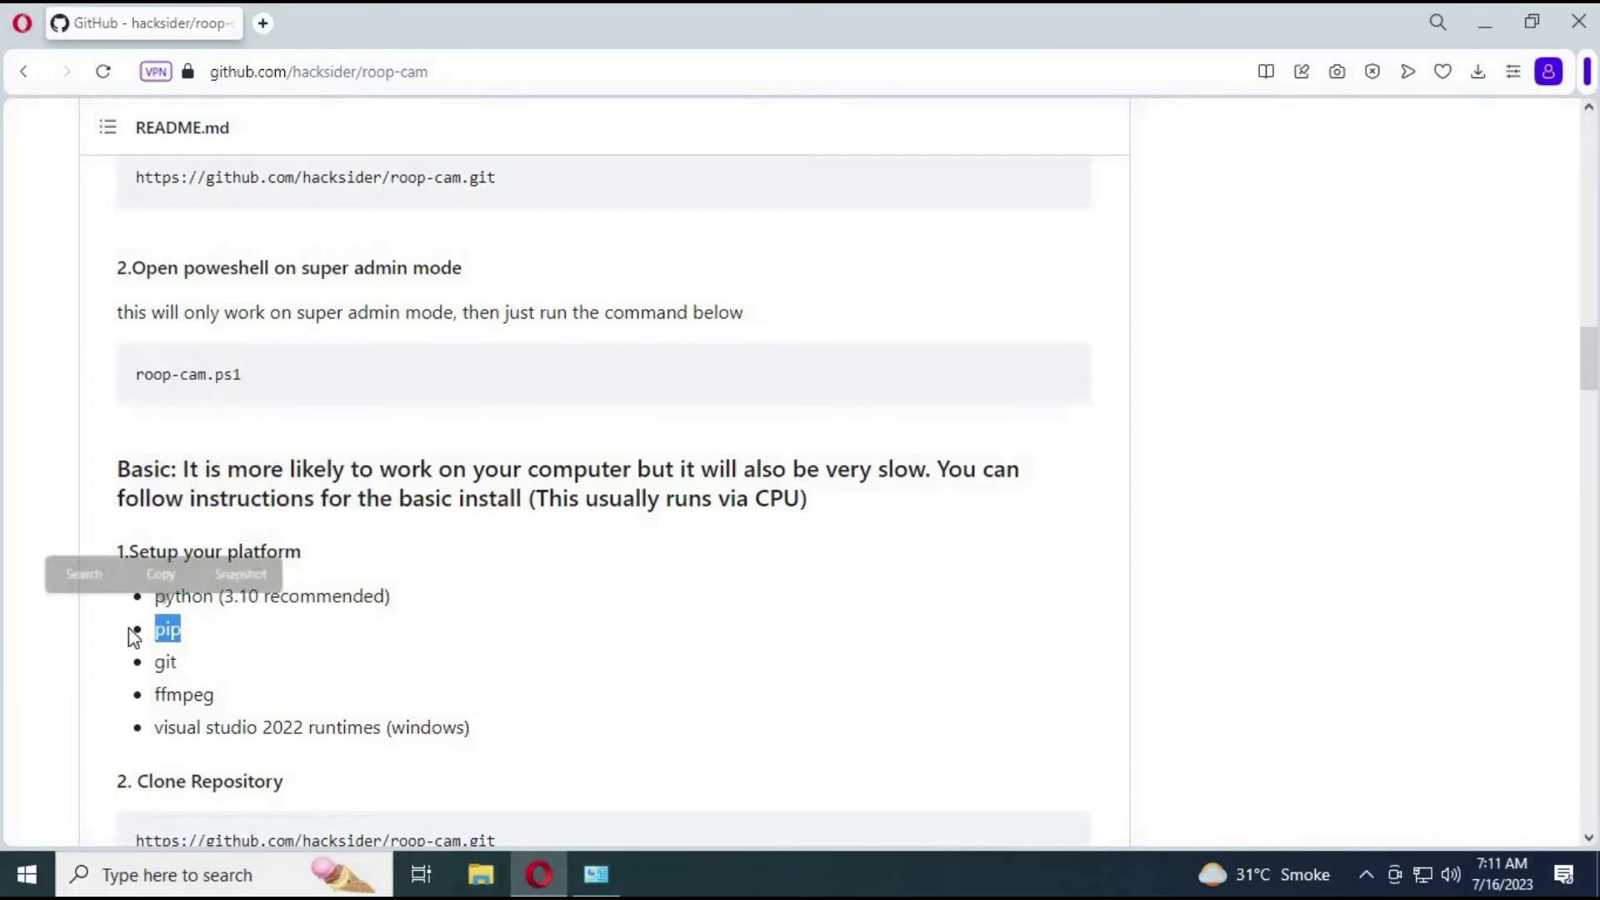
{"action": "left_click", "coordinate": [169, 631]}
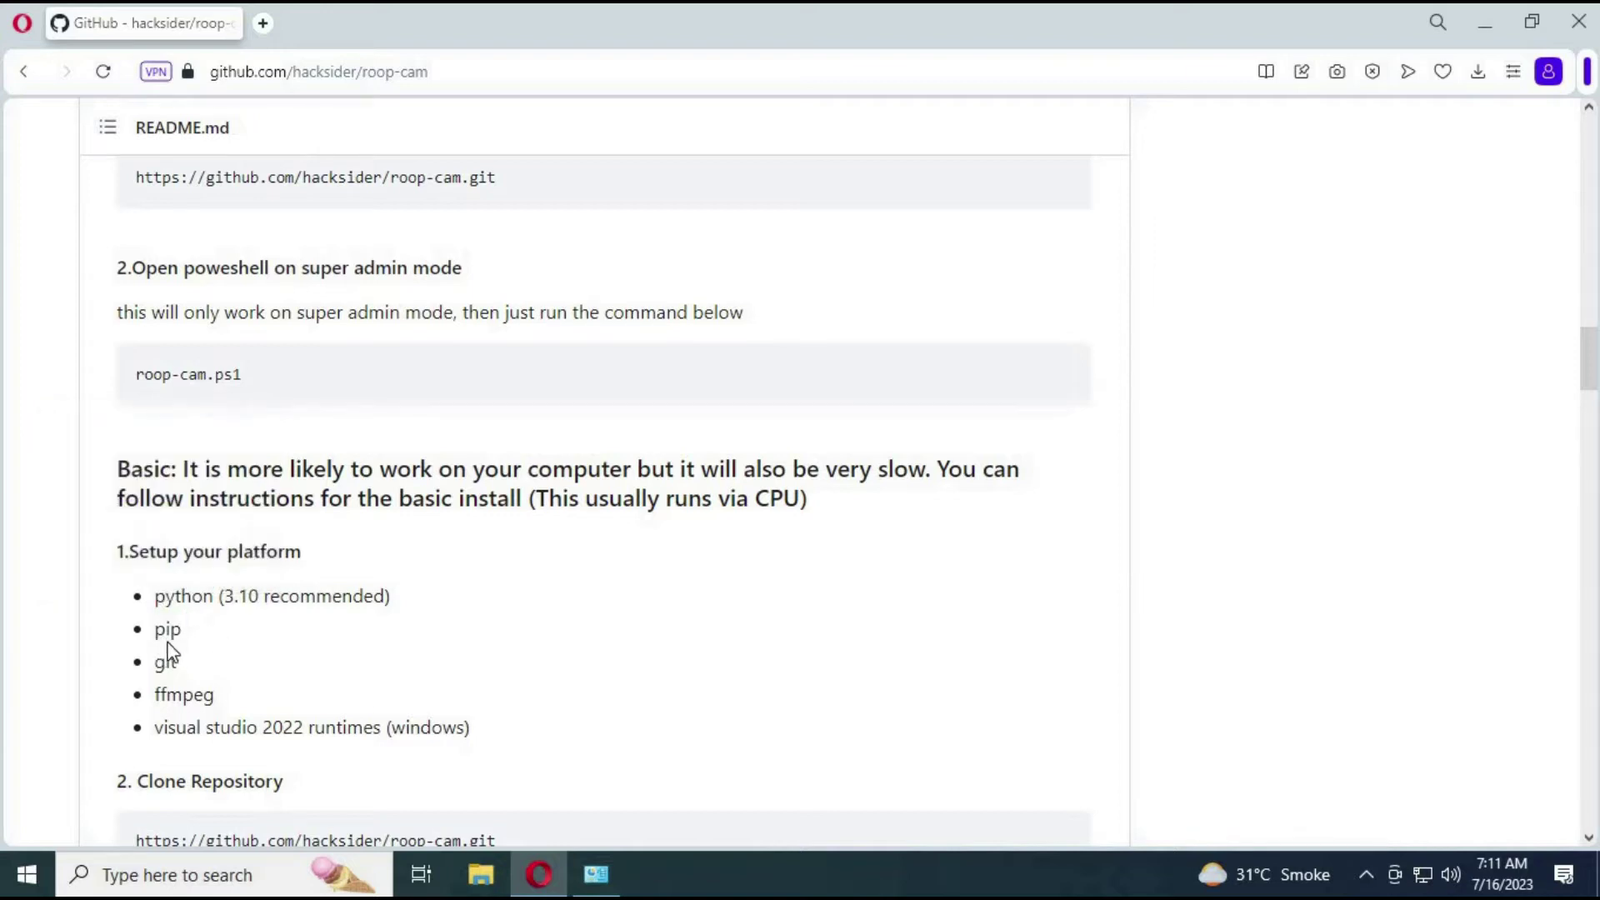
{"action": "left_click_drag", "start_coordinate": [180, 658], "coordinate": [156, 667]}
{"action": "left_click", "coordinate": [180, 667]}
{"action": "left_click_drag", "start_coordinate": [180, 666], "coordinate": [174, 667]}
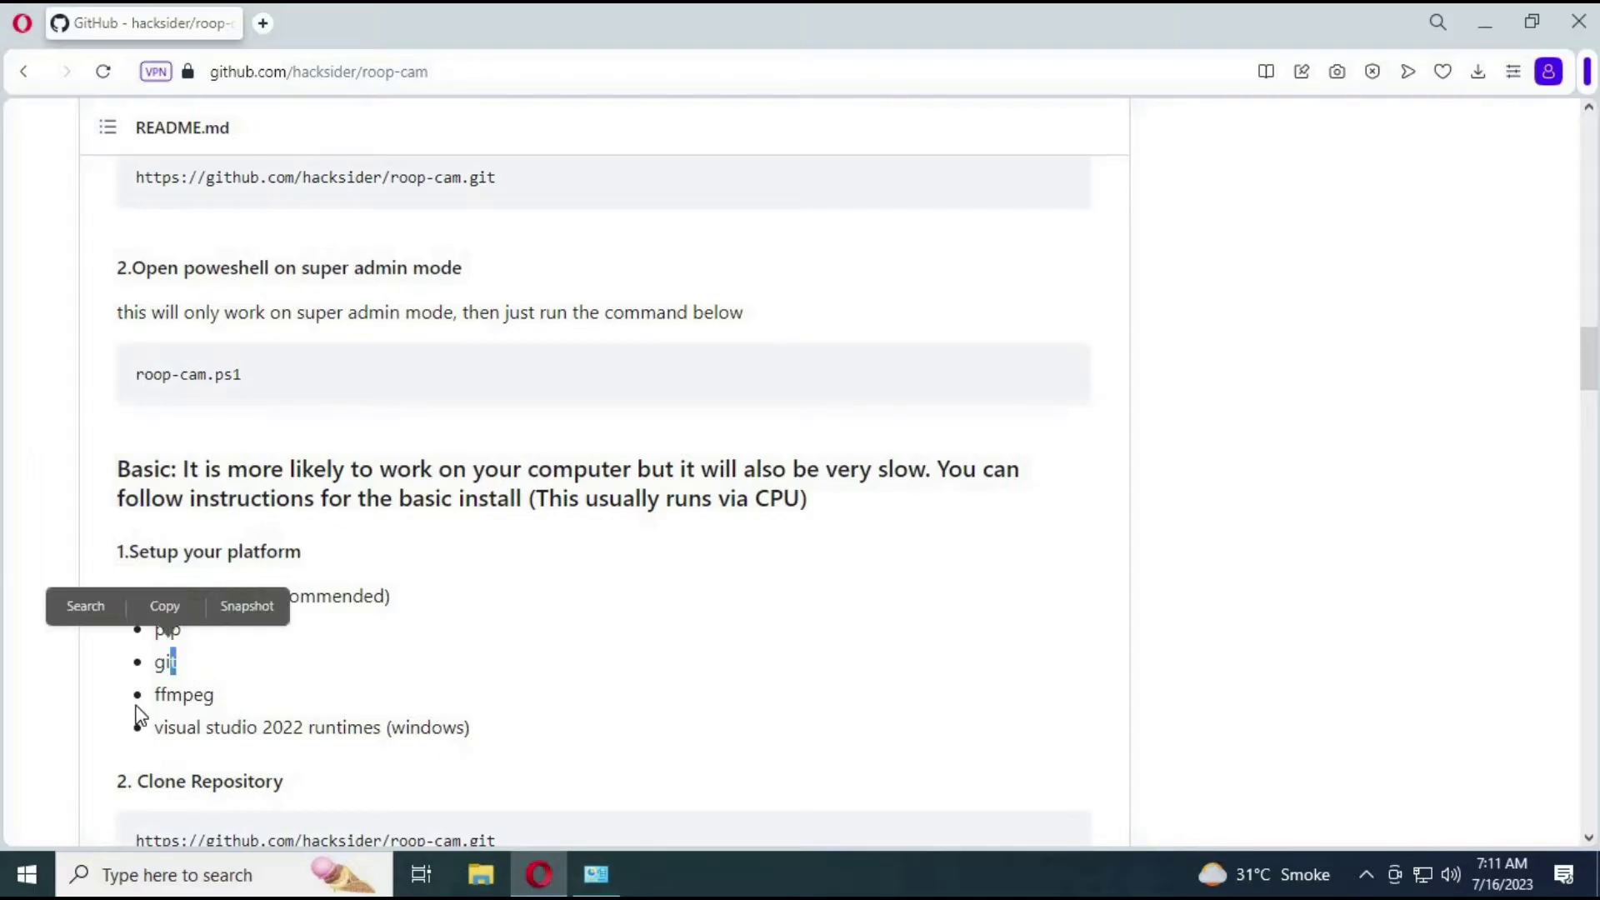
{"action": "double_click", "coordinate": [185, 695]}
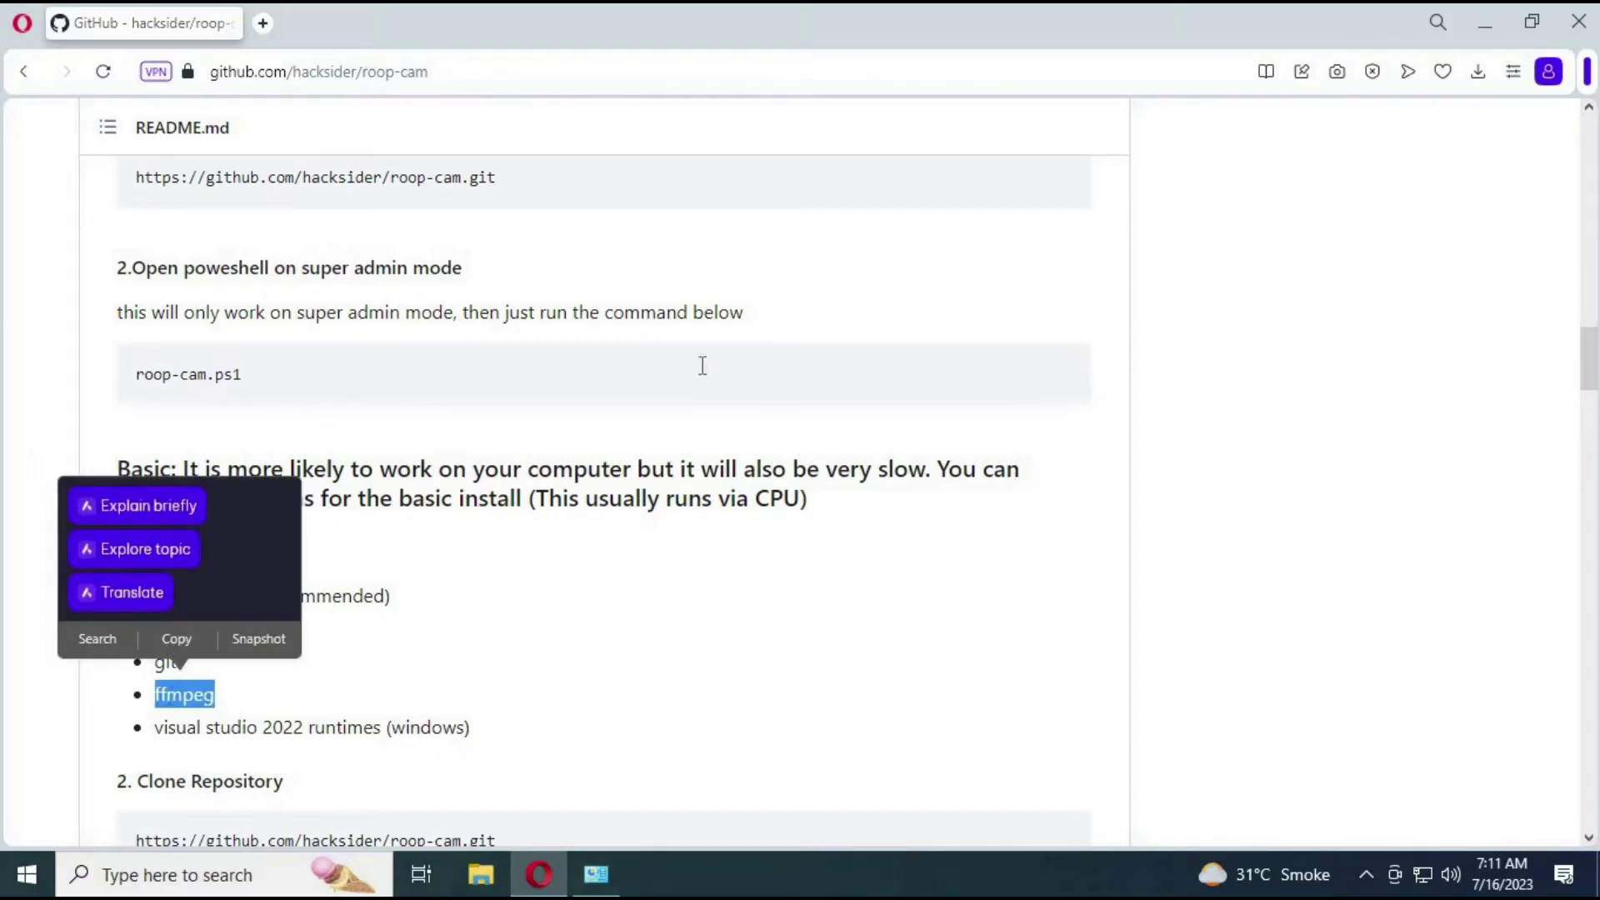
{"action": "left_click", "coordinate": [168, 704]}
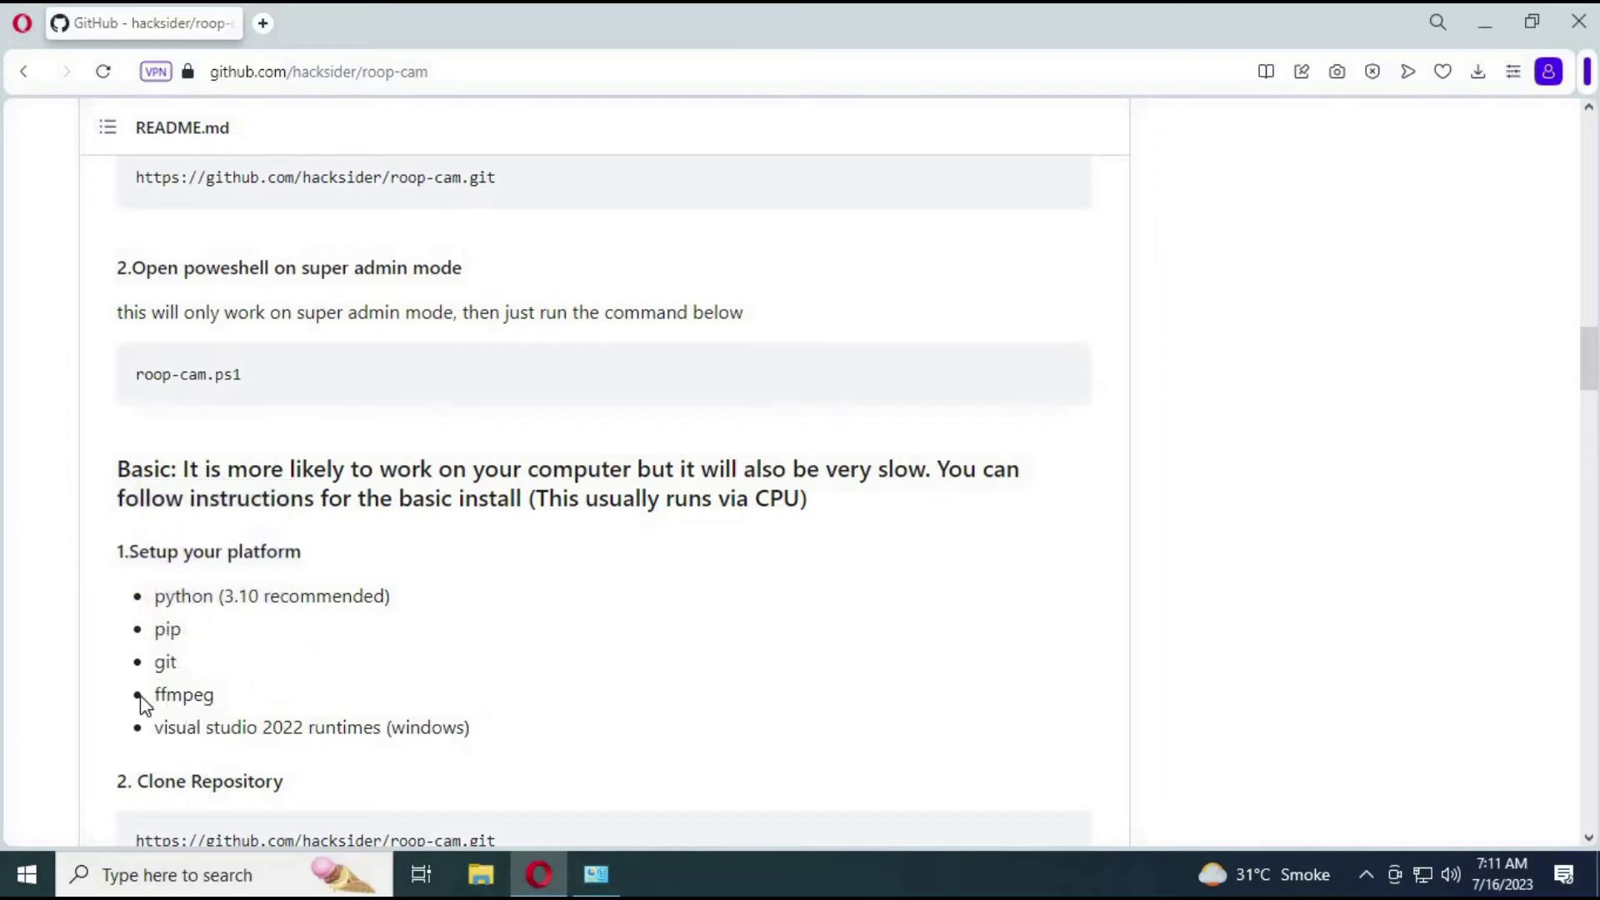
{"action": "left_click_drag", "start_coordinate": [469, 728], "coordinate": [153, 727]}
{"action": "left_click", "coordinate": [455, 725]}
- Scroll to the Clone Repository step and highlight the repository clone URL
{"action": "scroll", "coordinate": [1587, 310], "scroll_direction": "up", "scroll_amount": 3}
{"action": "scroll", "coordinate": [1587, 310], "scroll_direction": "up", "scroll_amount": 12}
{"action": "scroll", "coordinate": [1586, 347], "scroll_direction": "down", "scroll_amount": 14}
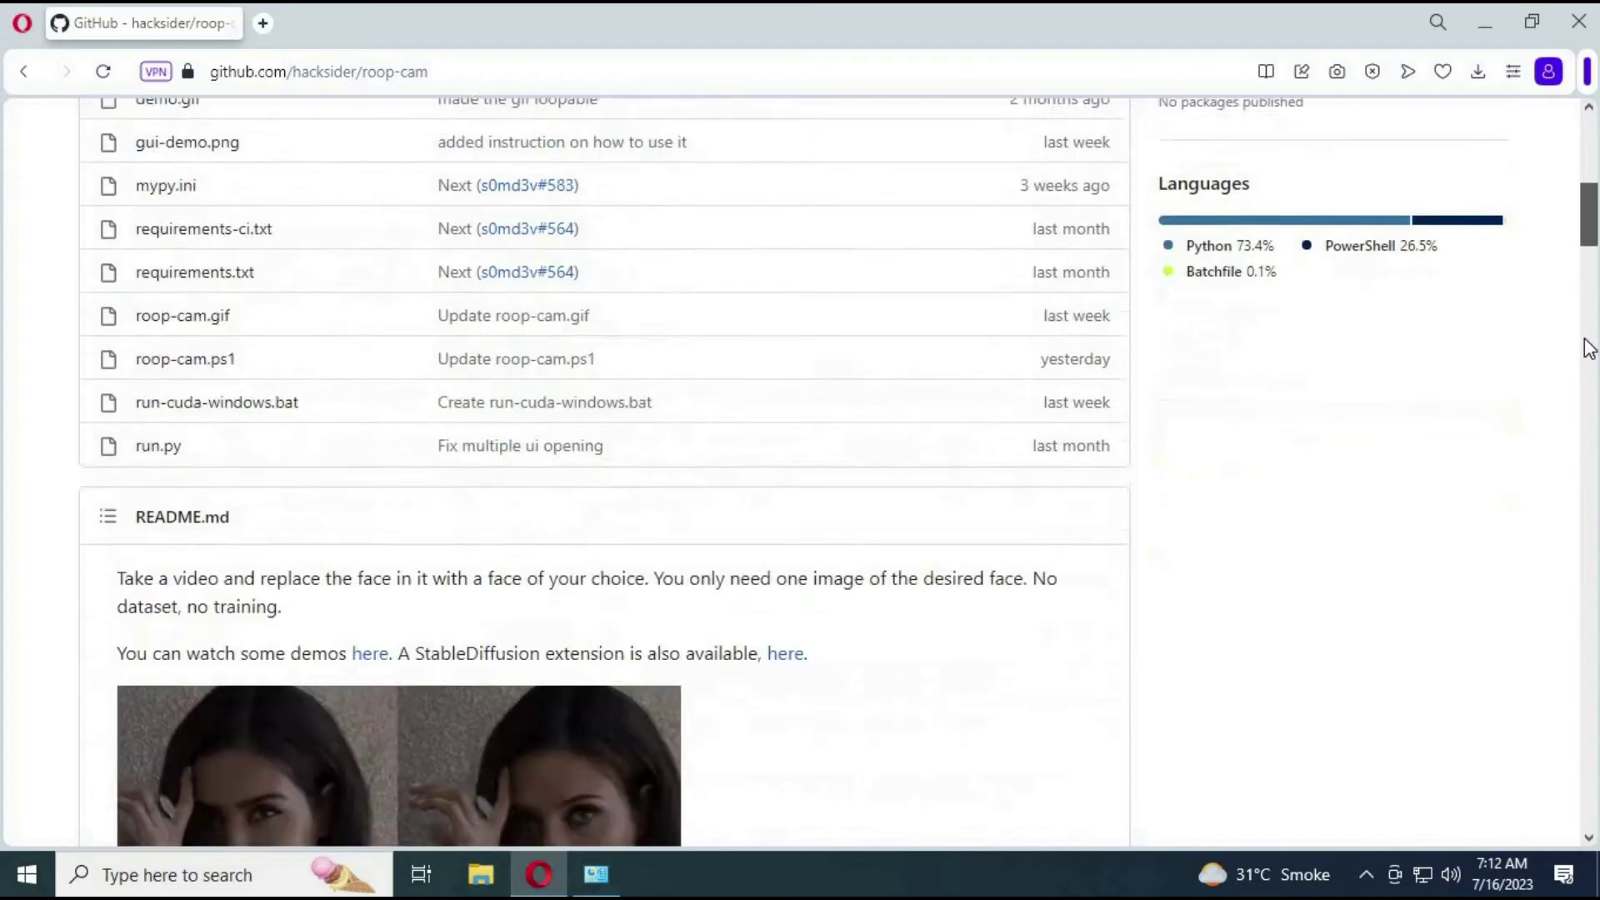
{"action": "scroll", "coordinate": [1587, 386], "scroll_direction": "down", "scroll_amount": 3}
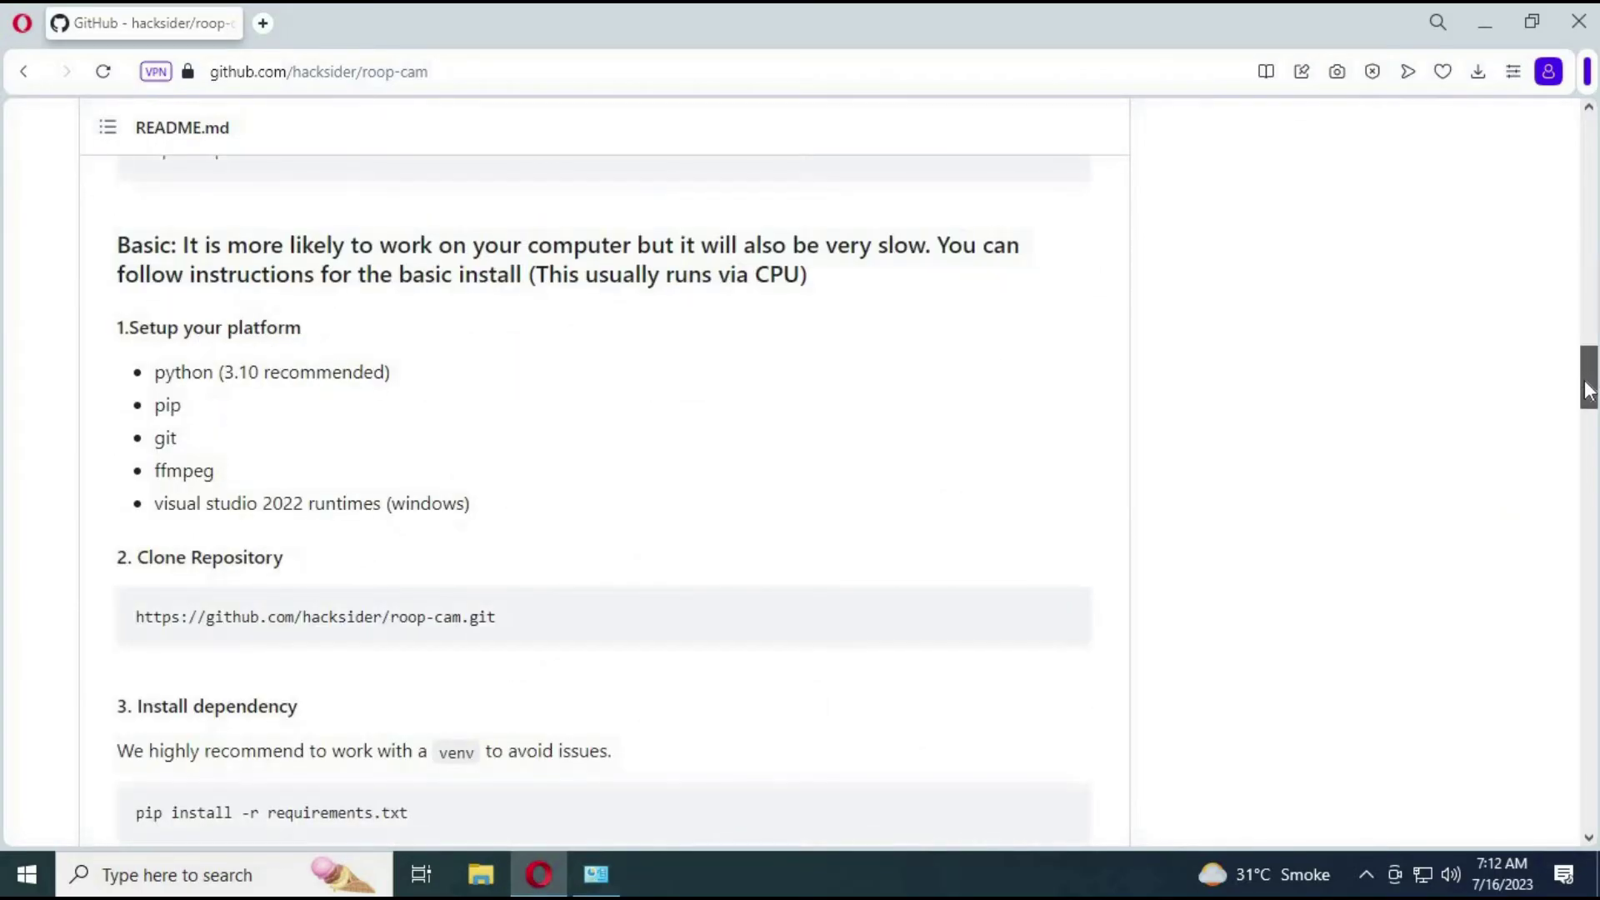
{"action": "scroll", "coordinate": [1587, 385], "scroll_direction": "down", "scroll_amount": 2}
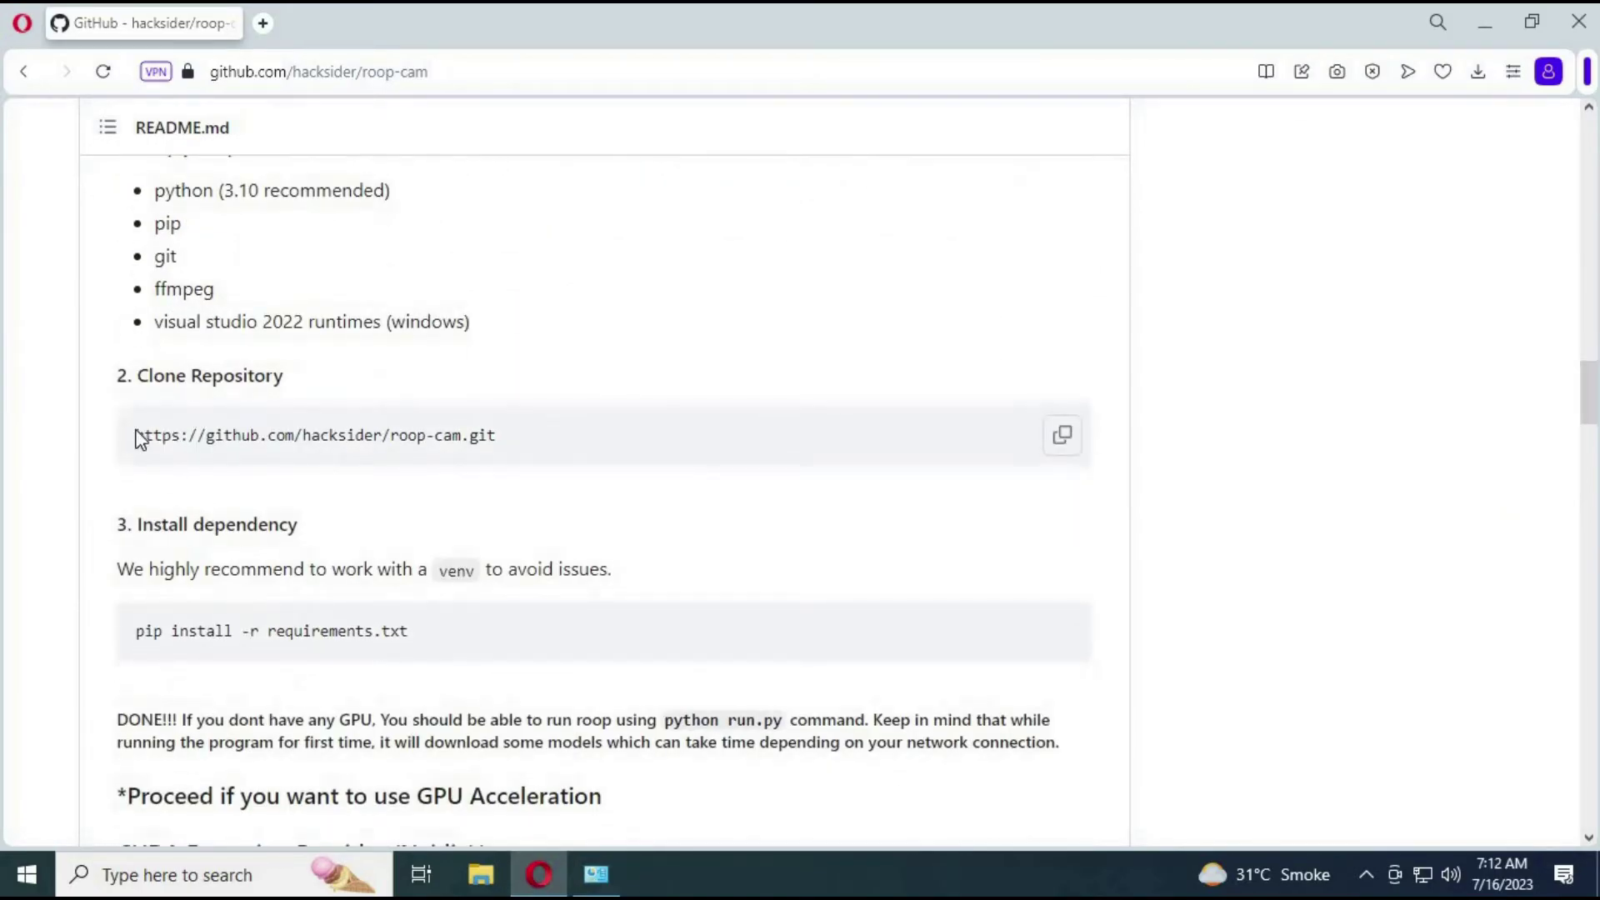
{"action": "left_click_drag", "start_coordinate": [136, 436], "coordinate": [482, 445]}
{"action": "left_click", "coordinate": [205, 435]}
- Search 'anaconda' and run Anaconda Prompt as administrator until the (base) system32 prompt appears
{"action": "left_click", "coordinate": [160, 877]}
{"action": "type", "text": "an"}
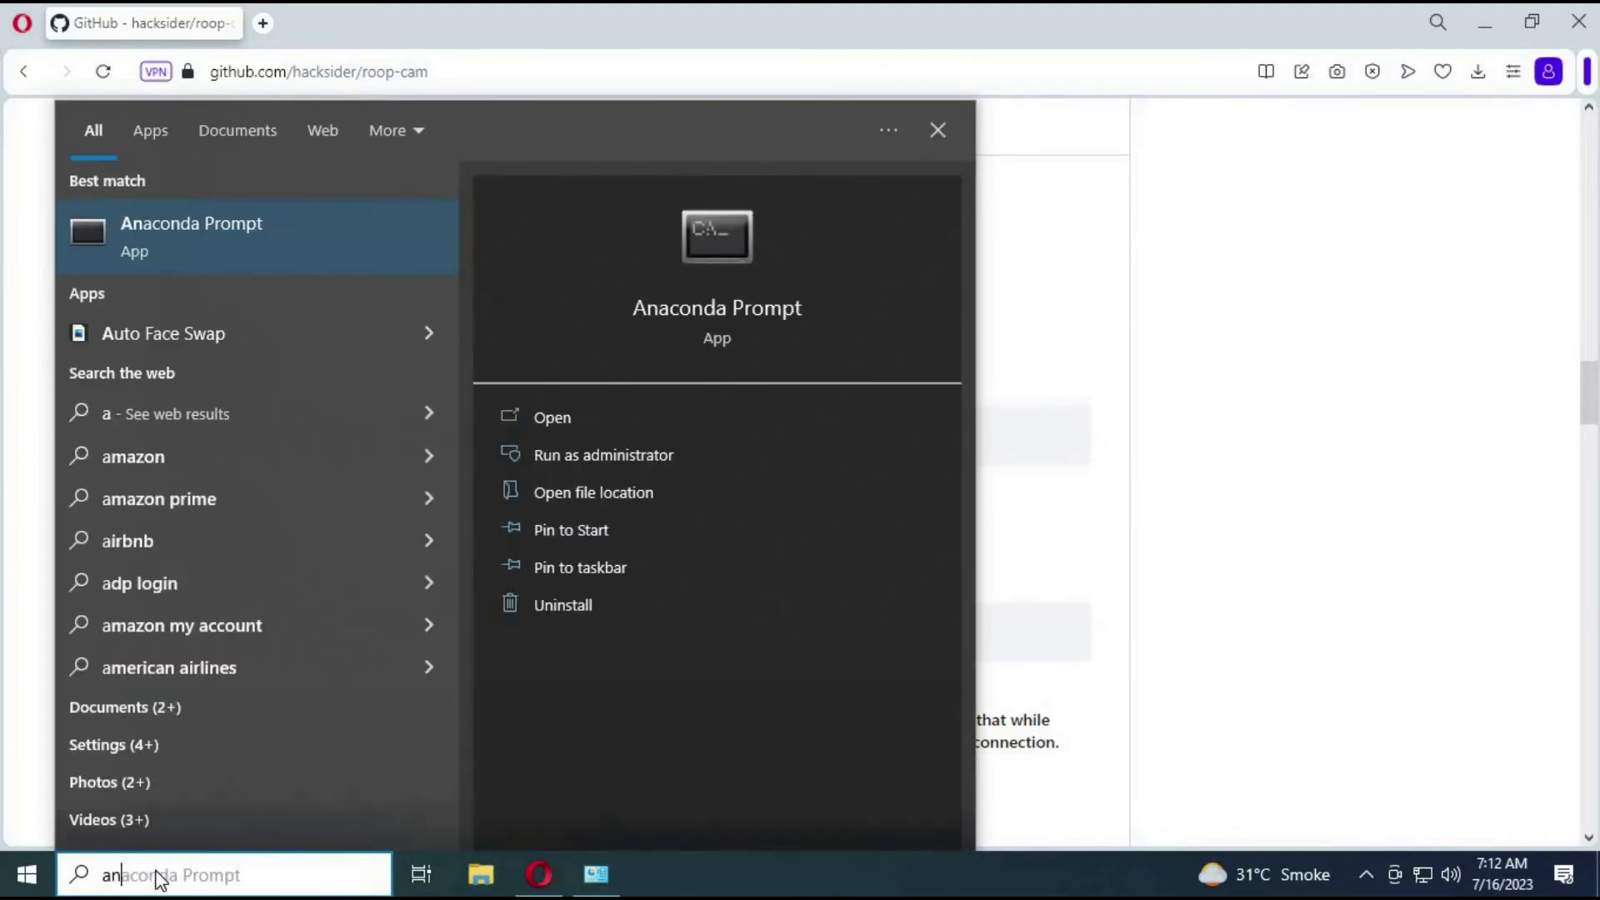
{"action": "type", "text": "aconda"}
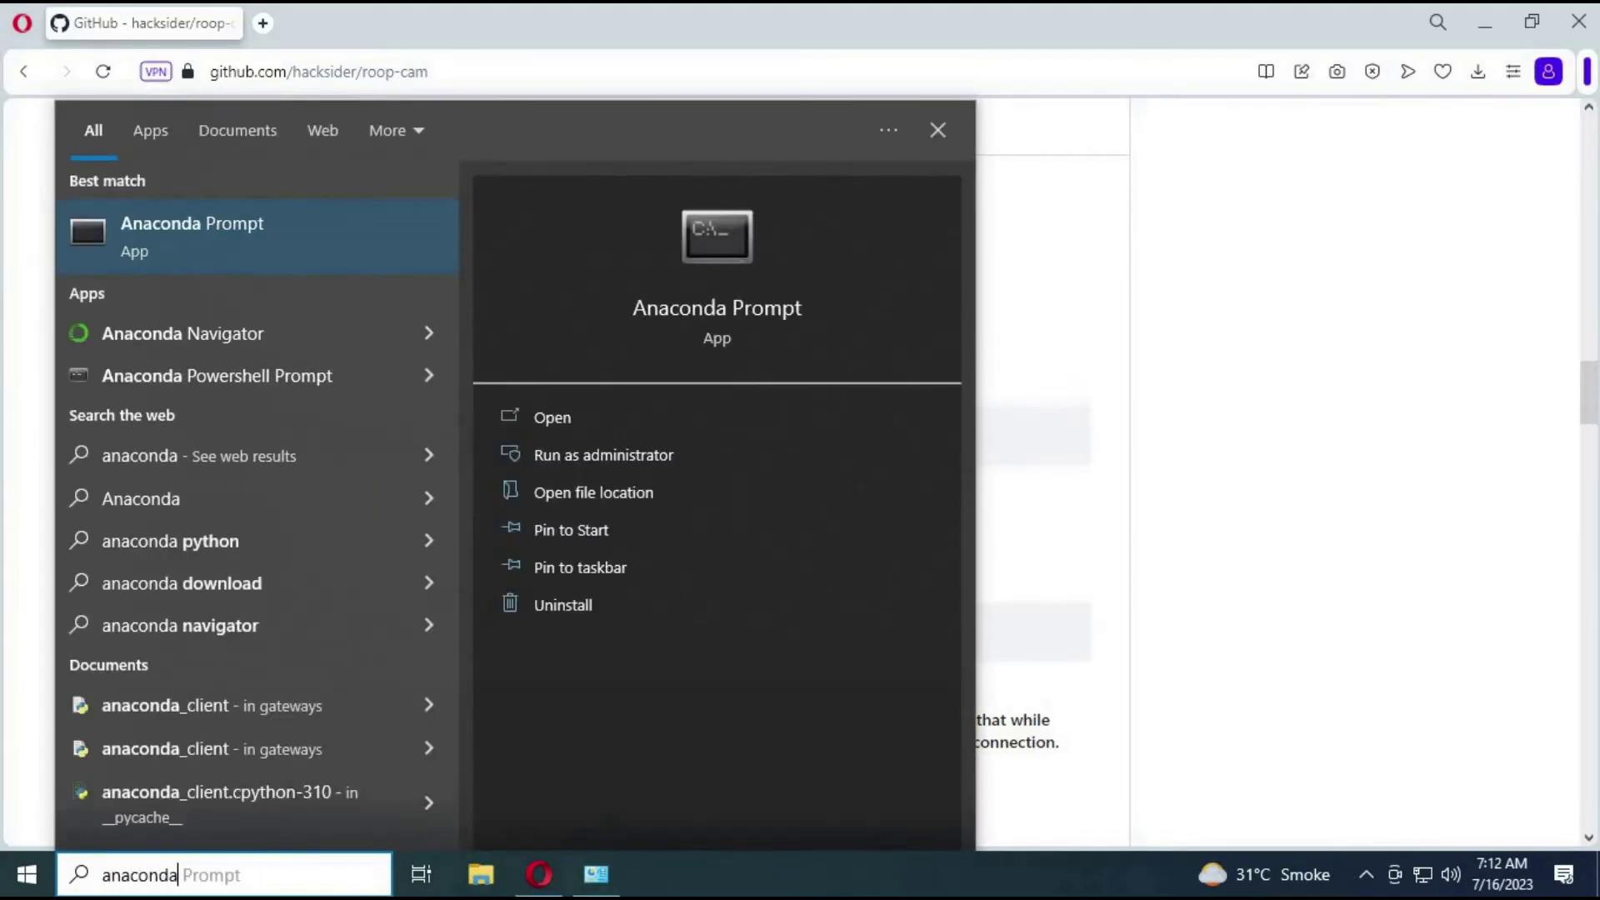
{"action": "left_click", "coordinate": [643, 455]}
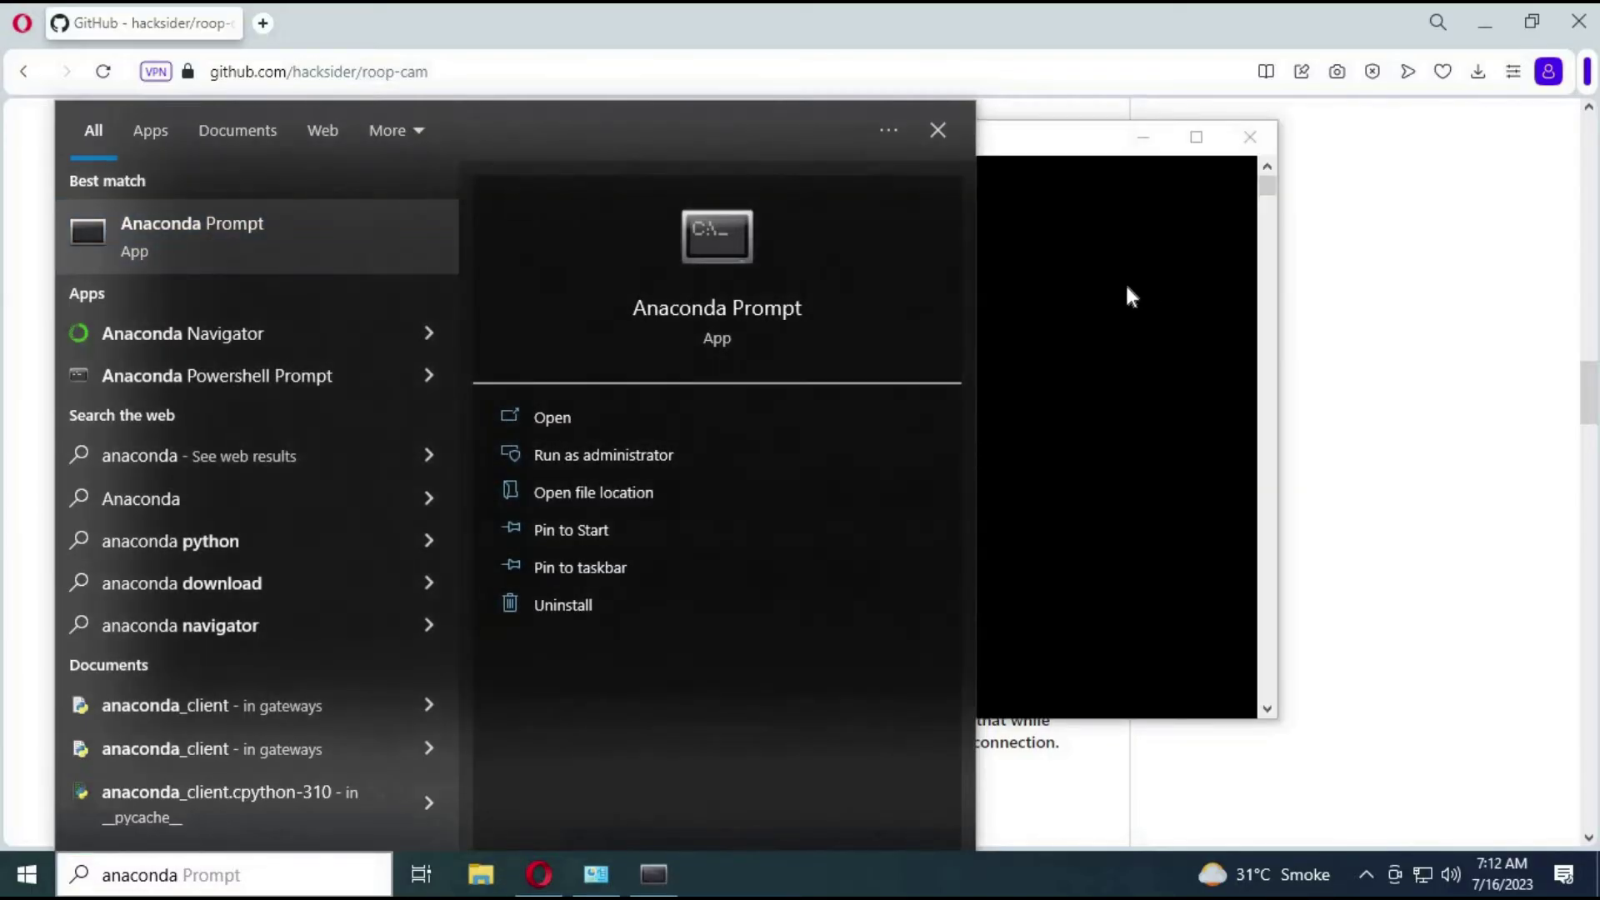
{"action": "left_click", "coordinate": [1140, 296]}
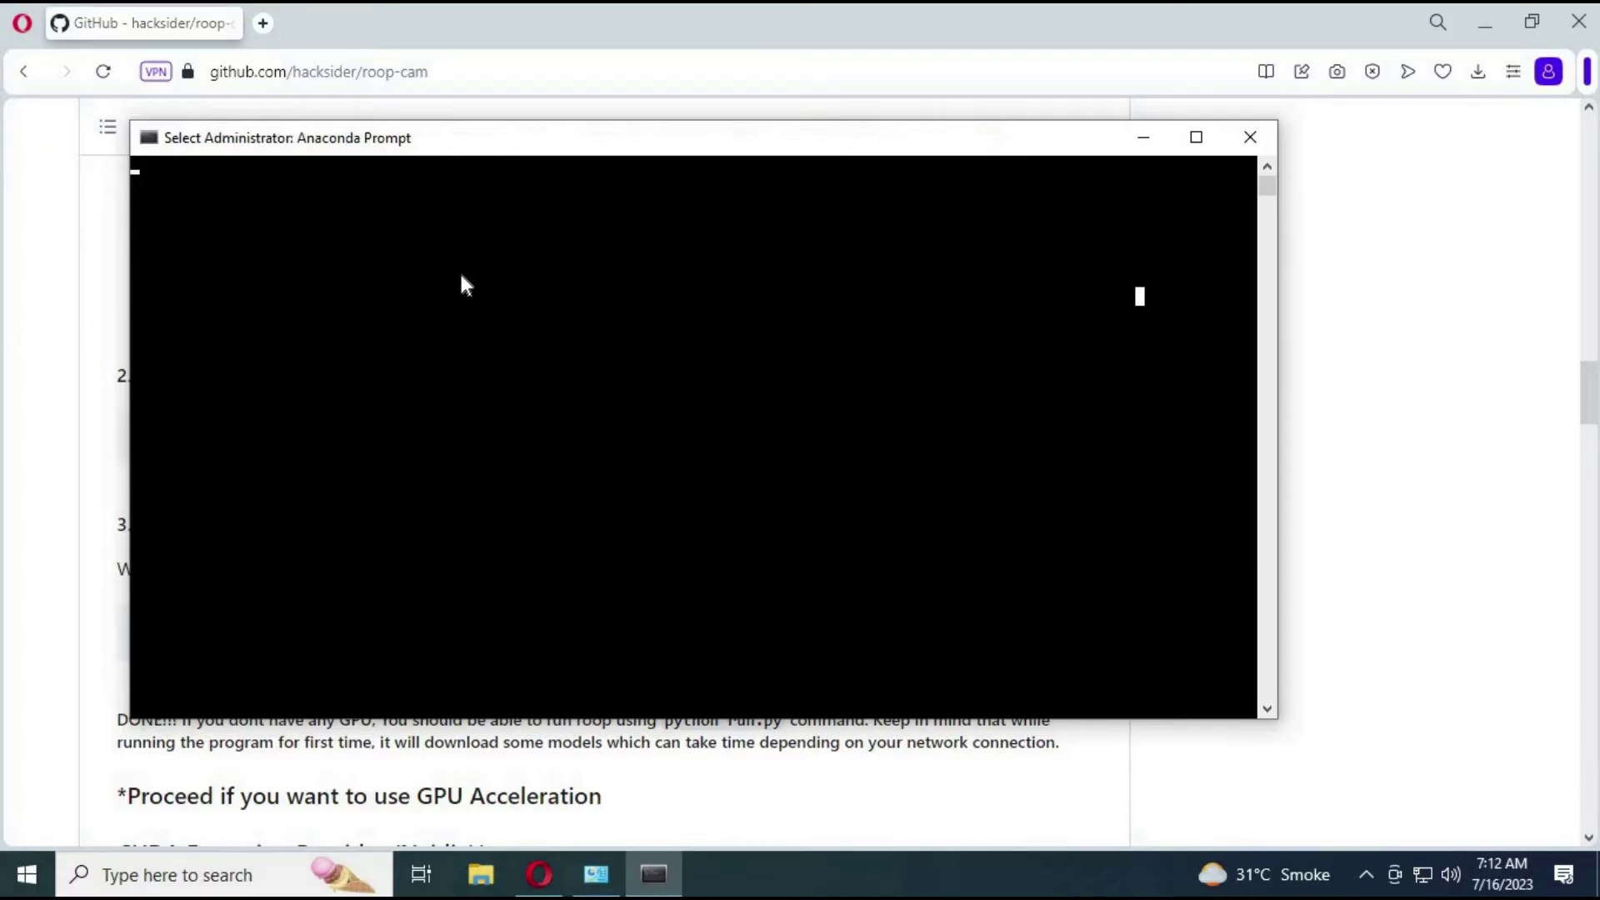
{"action": "key", "text": "Return"}
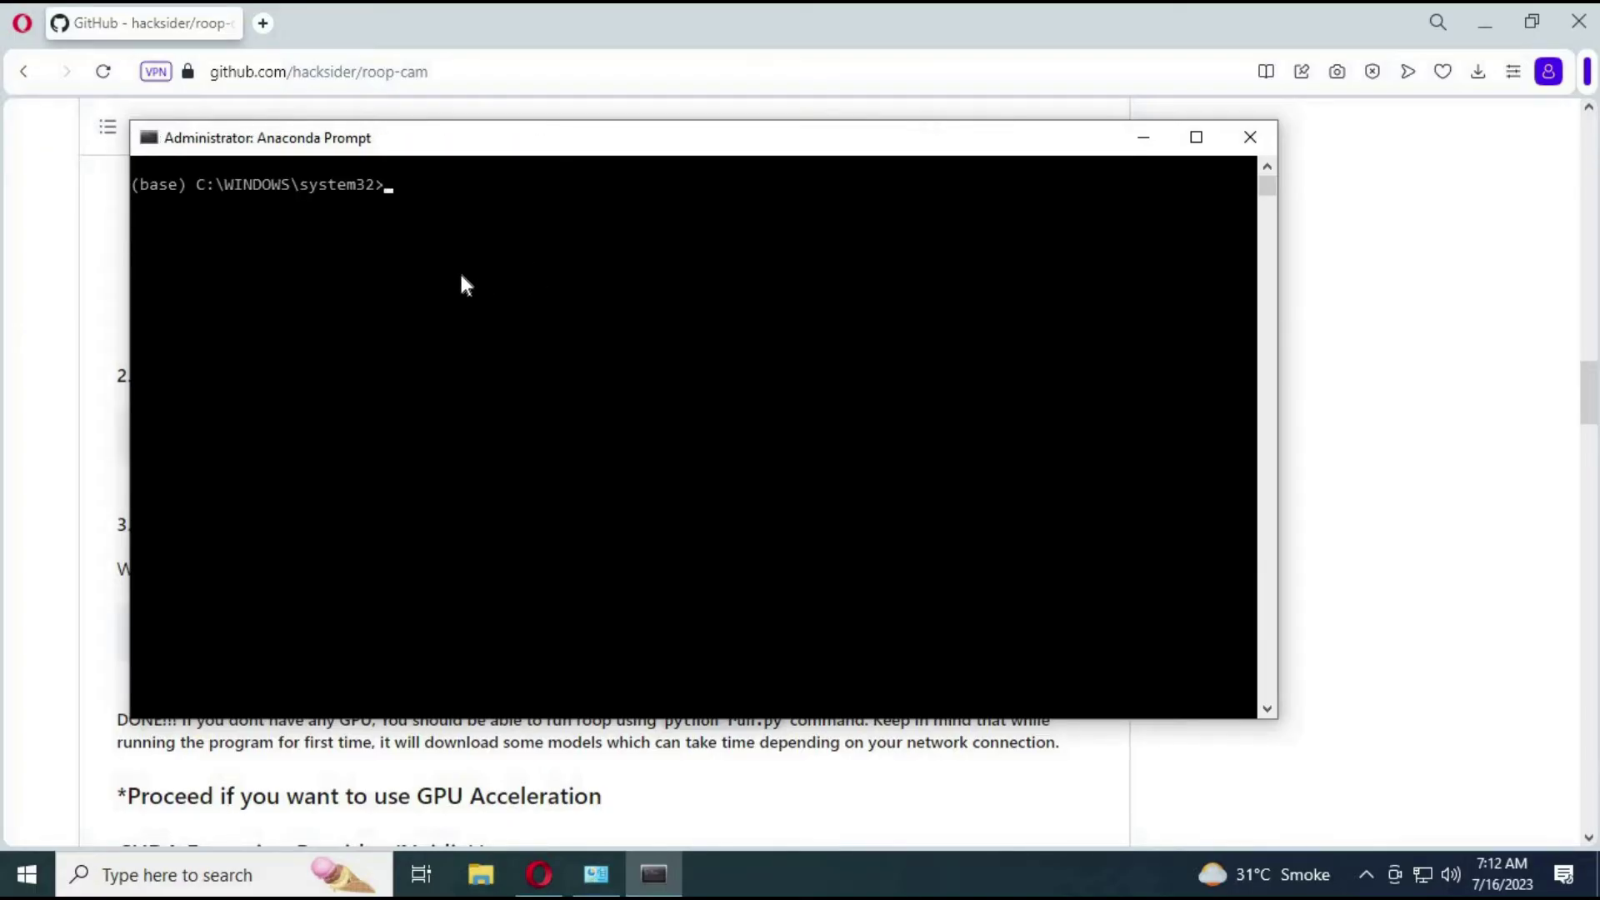
- Create the environment with 'conda create -n roopcam python=3.10', answering y to proceed
{"action": "type", "text": "c"}
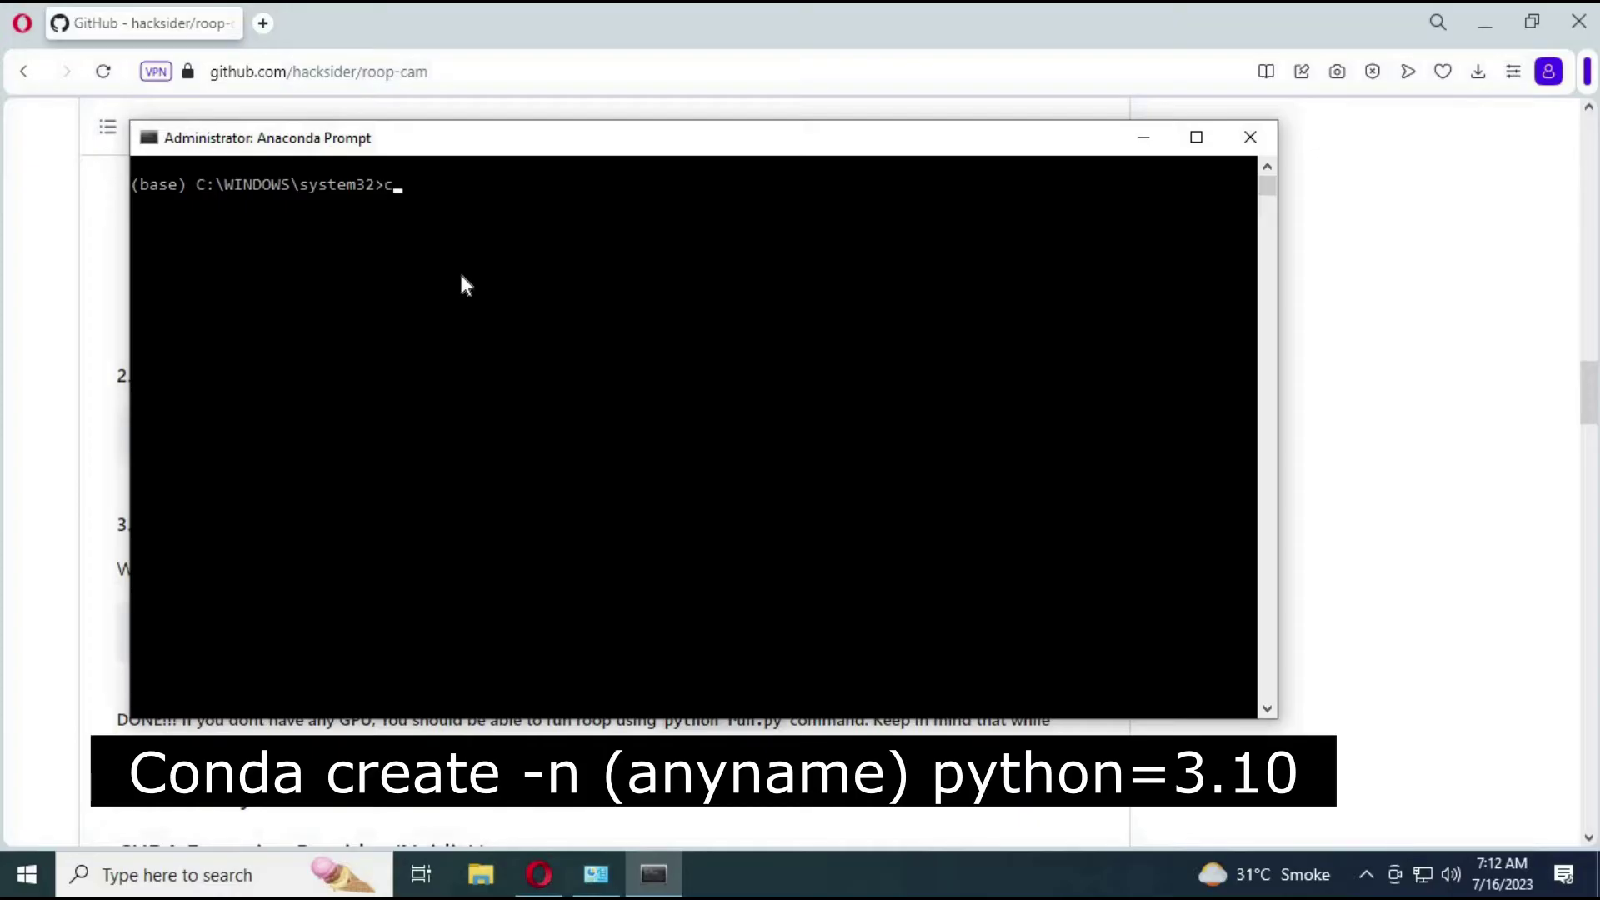
{"action": "type", "text": "onda create -n"}
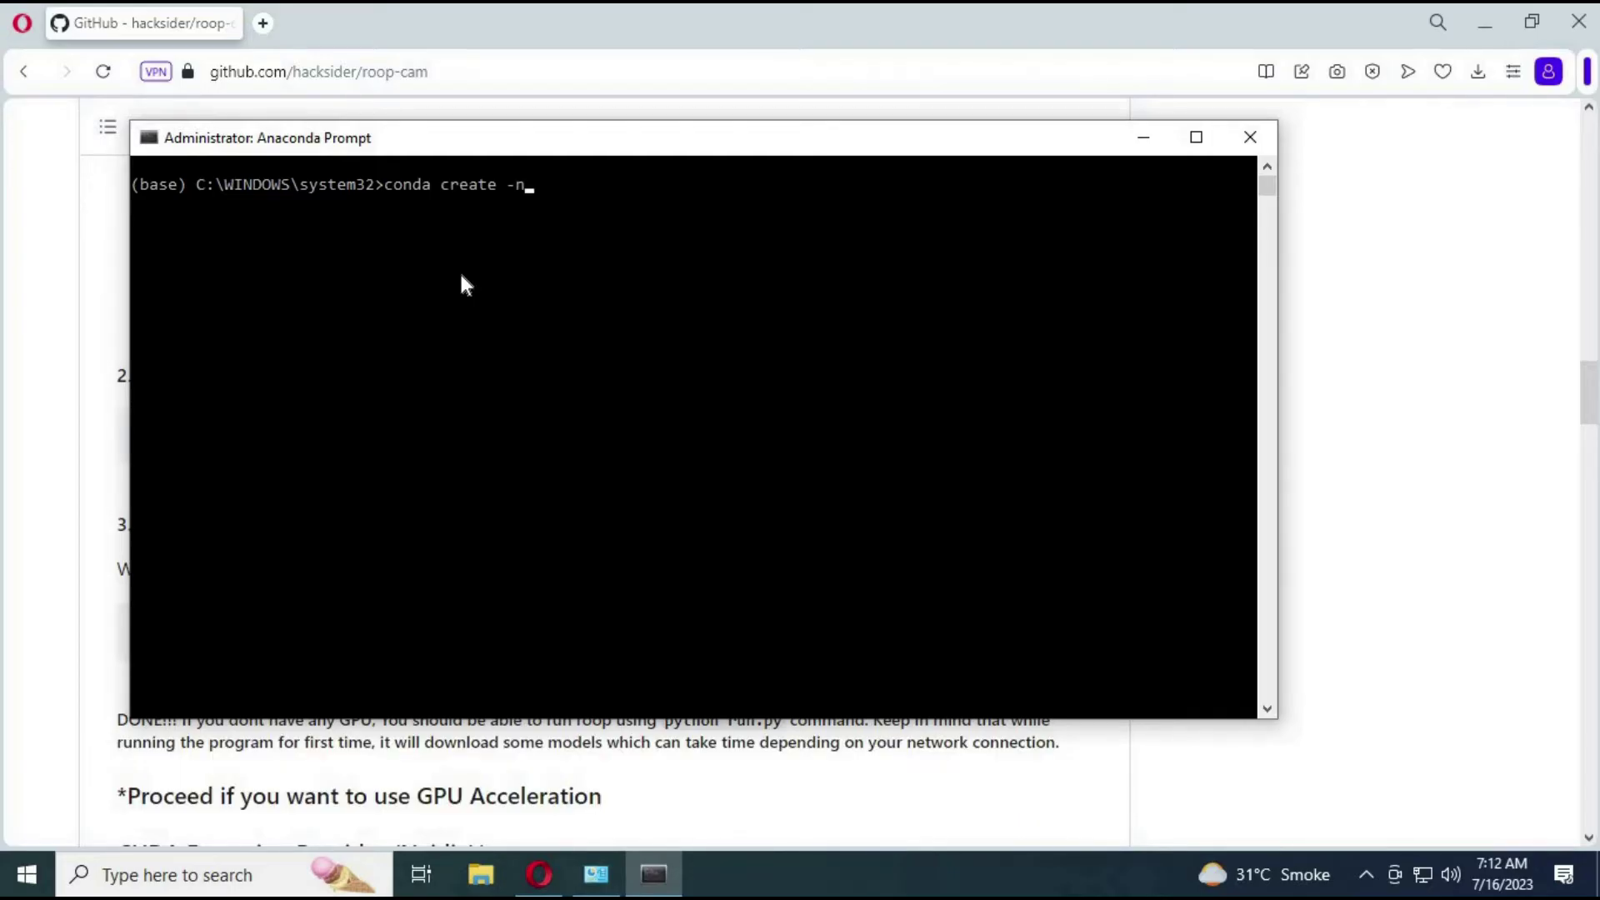
{"action": "type", "text": " roopcam python=3.10"}
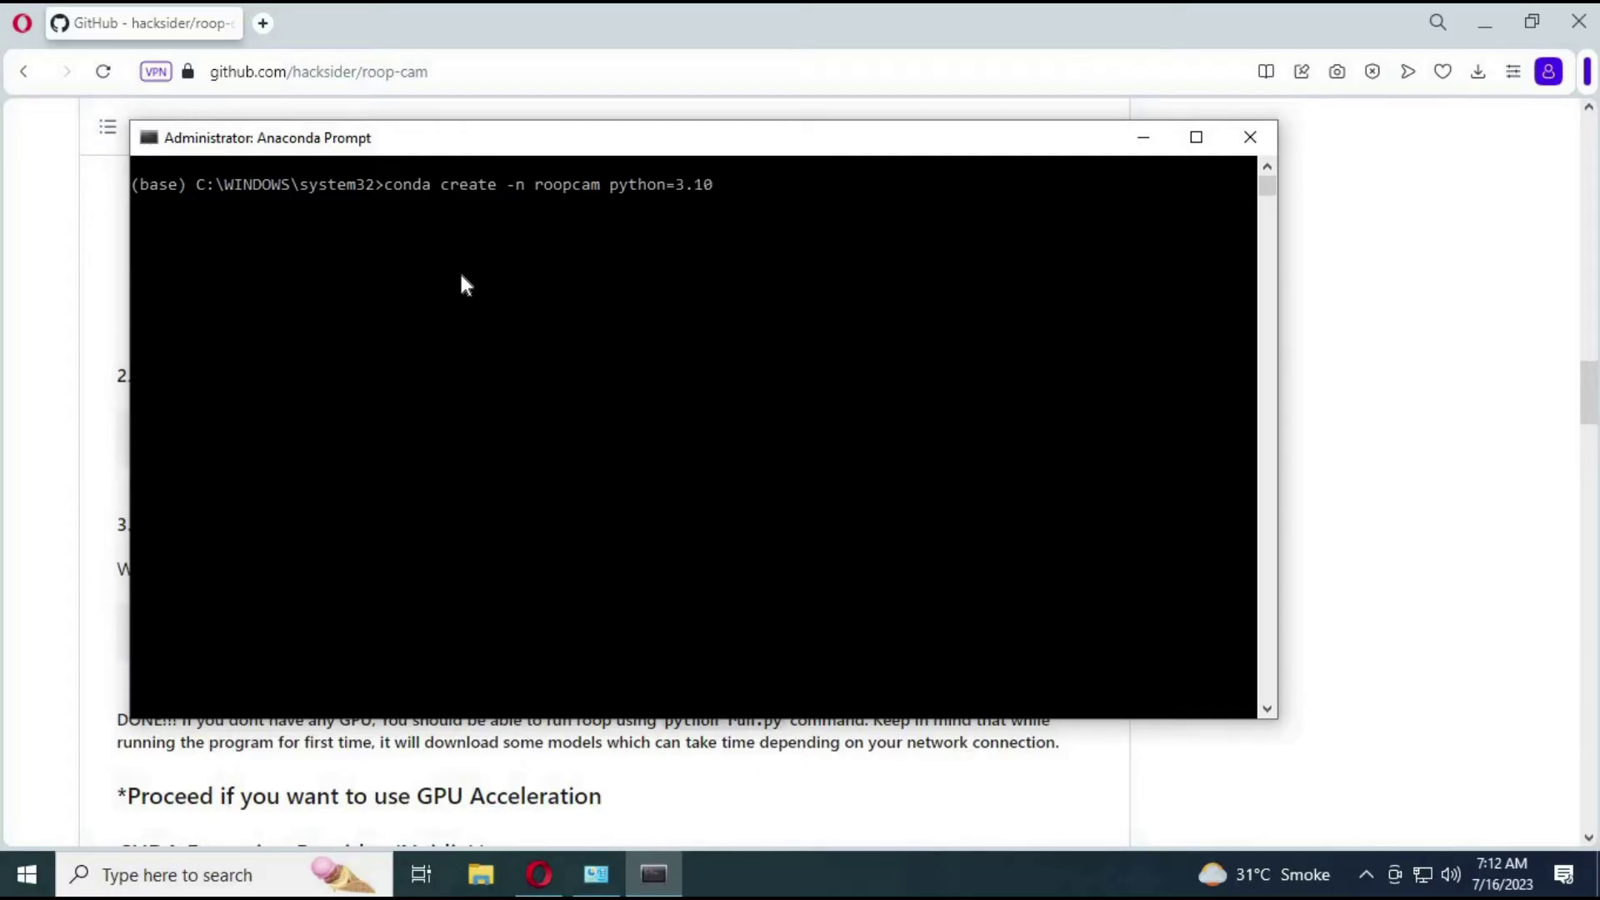
{"action": "key", "text": "Return"}
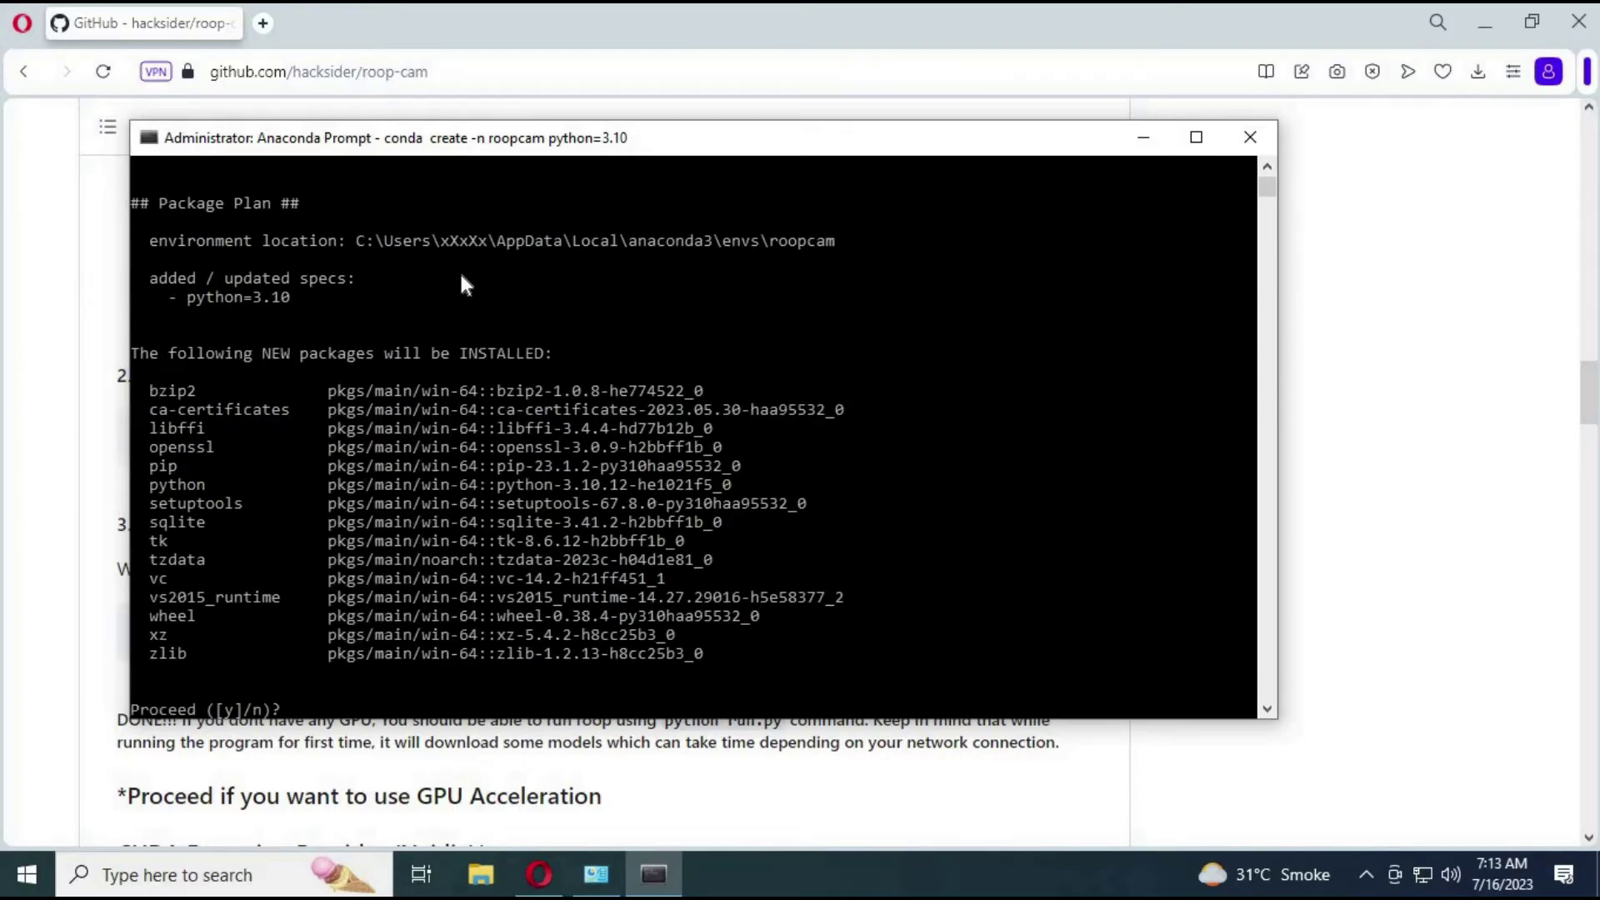
{"action": "type", "text": "y"}
{"action": "key", "text": "Return"}
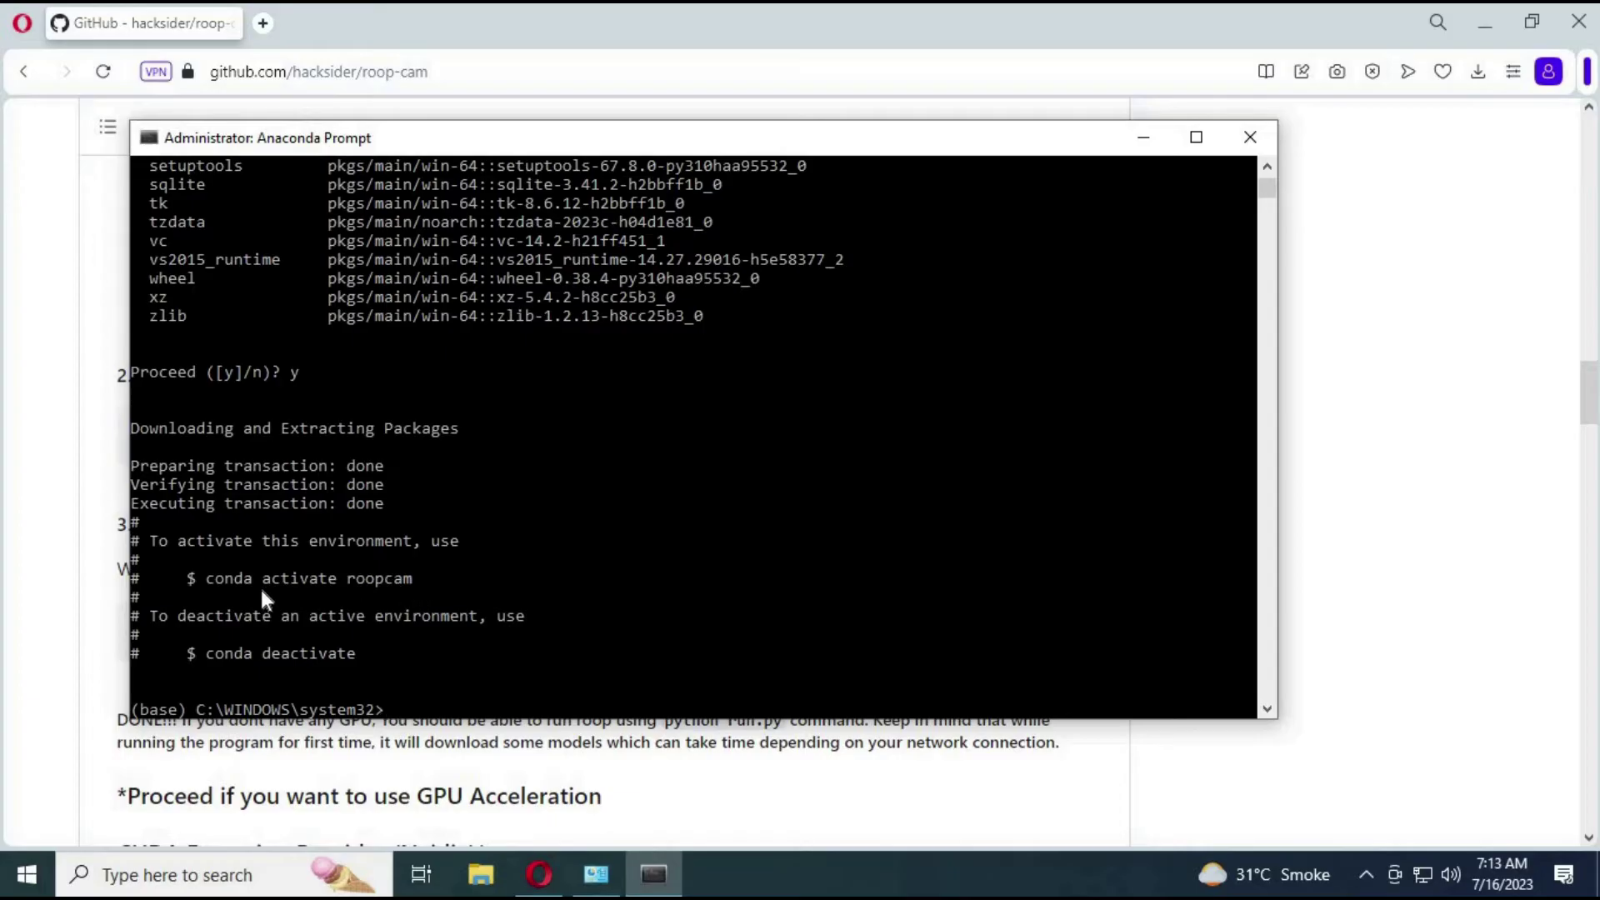
- Run 'conda activate roopcam' so the prompt shows roopcam, then return to the README
{"action": "left_click_drag", "start_coordinate": [421, 578], "coordinate": [187, 580]}
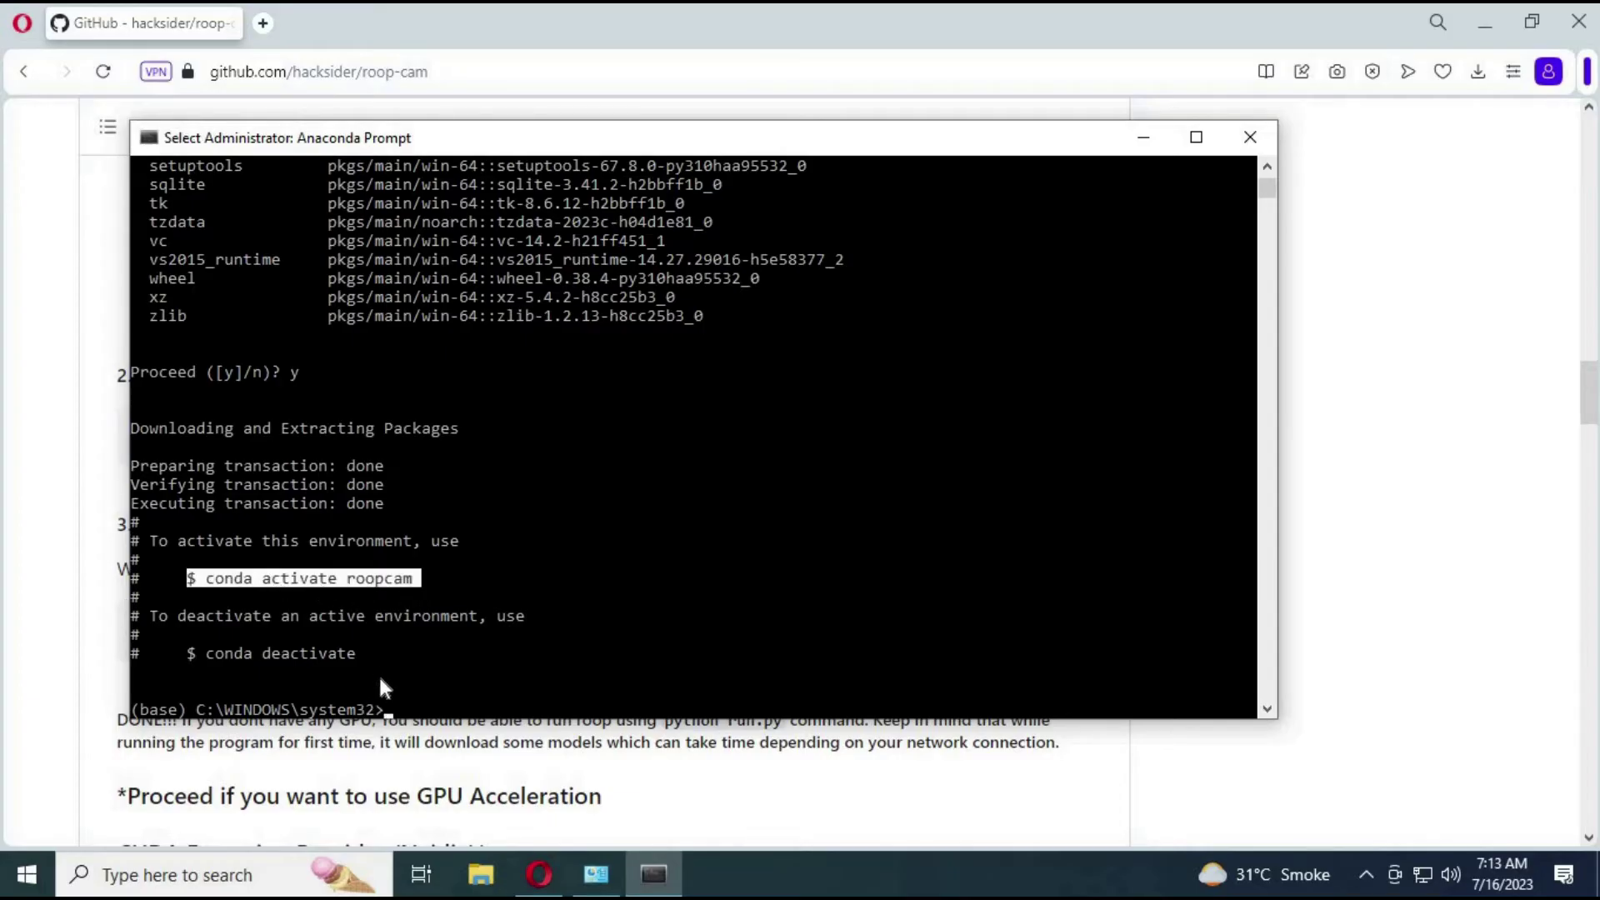
{"action": "left_click", "coordinate": [425, 692]}
{"action": "type", "text": "c"}
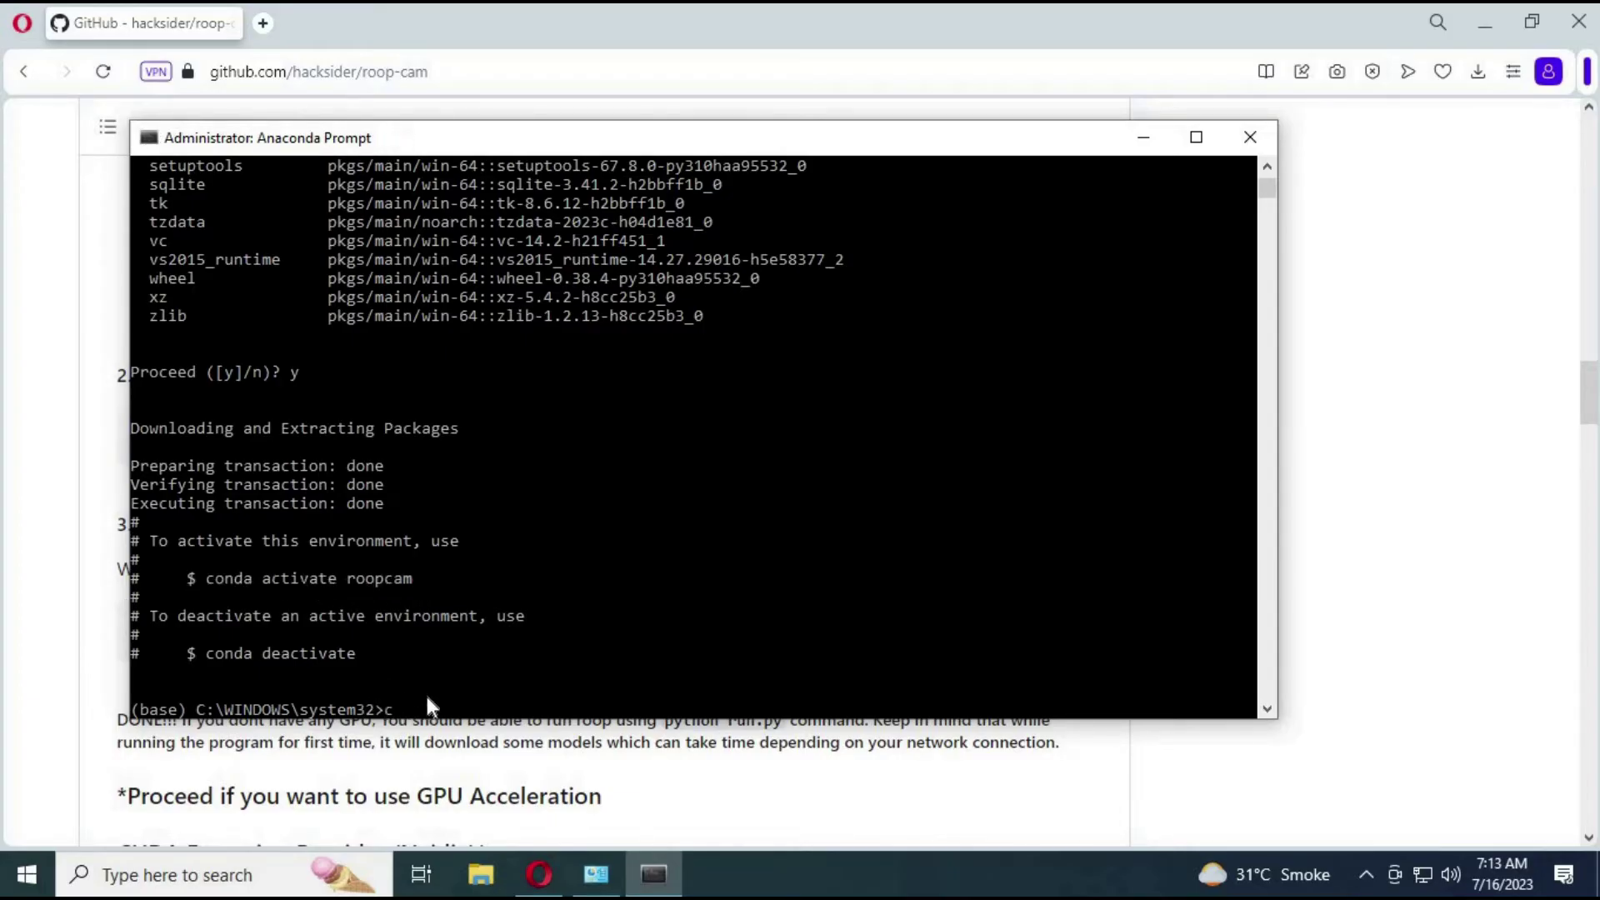
{"action": "type", "text": "onda activate roopcam"}
{"action": "key", "text": "Return"}
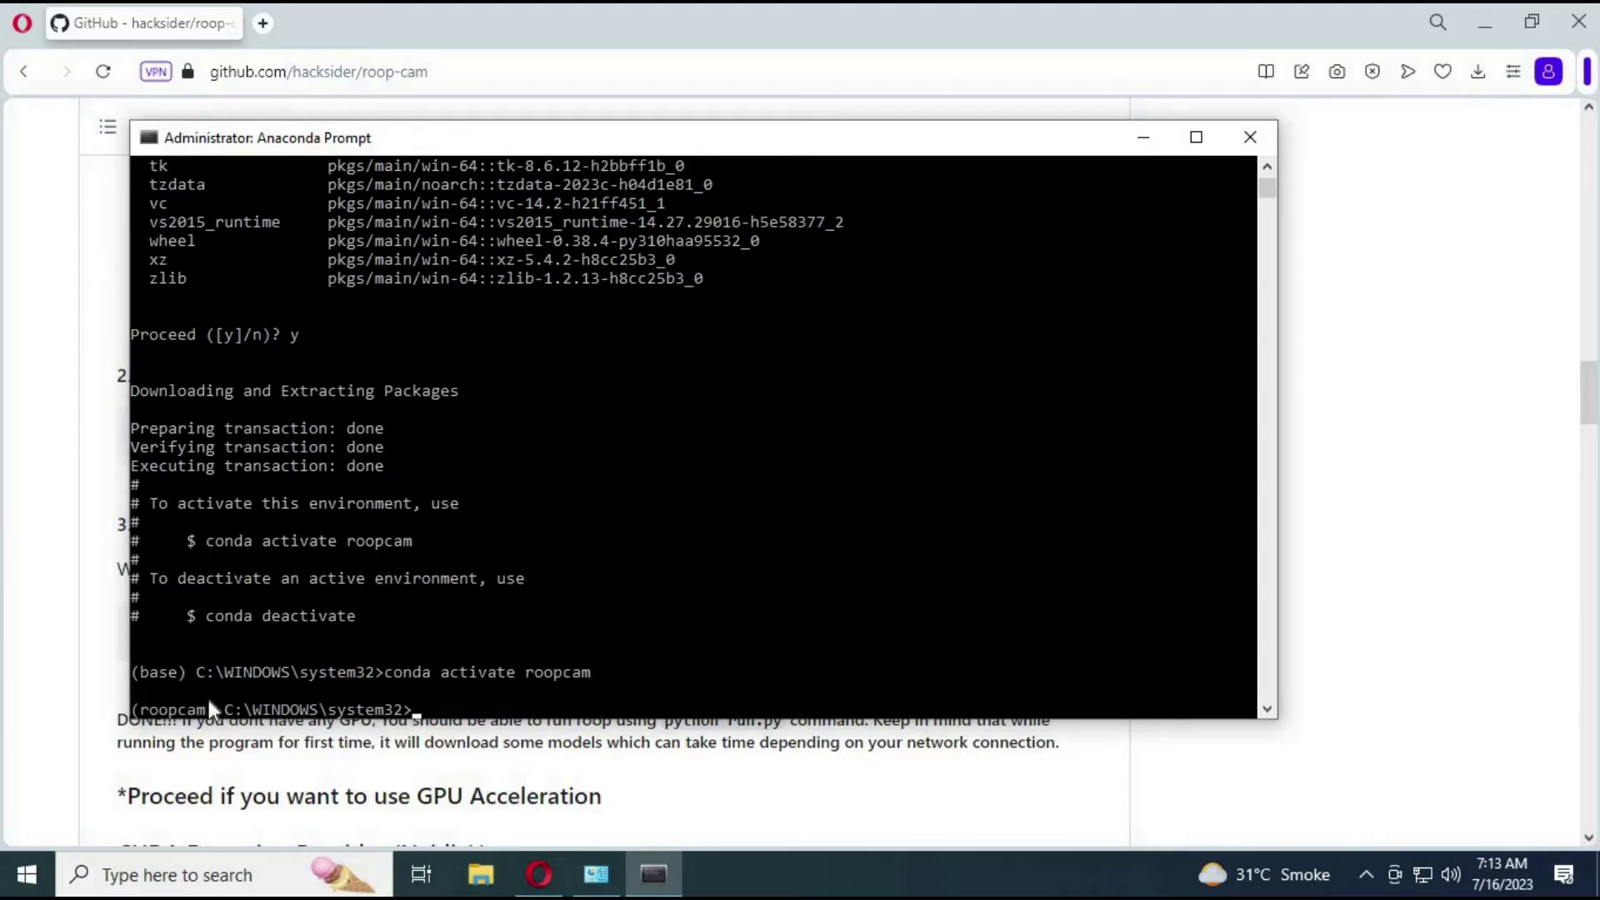
{"action": "left_click_drag", "start_coordinate": [211, 709], "coordinate": [155, 714]}
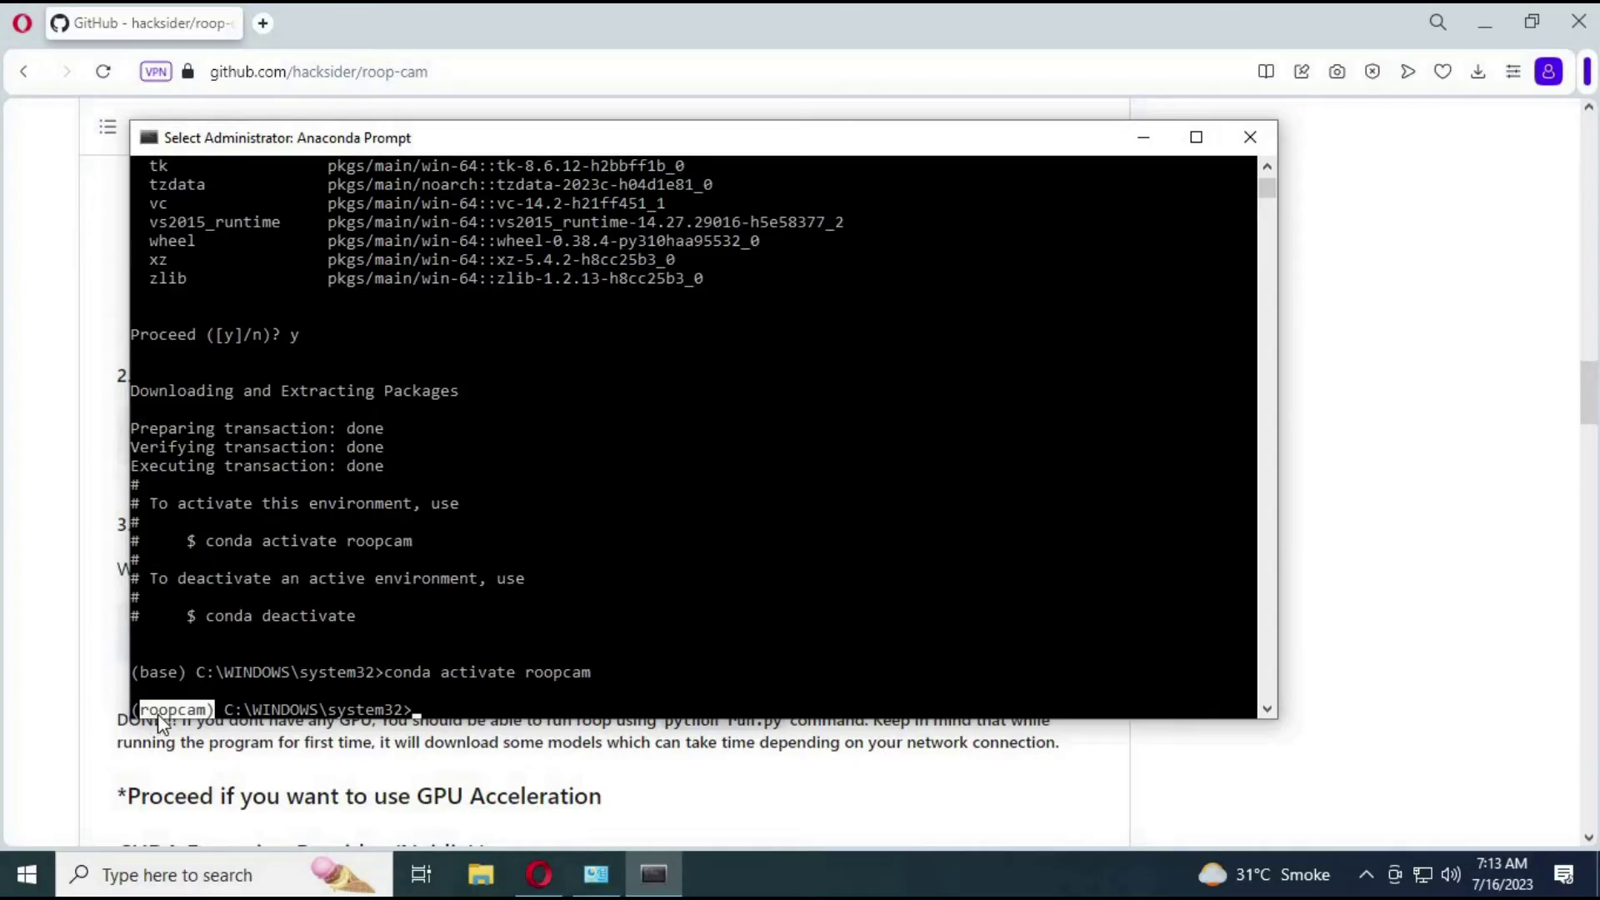
{"action": "left_click", "coordinate": [57, 617]}
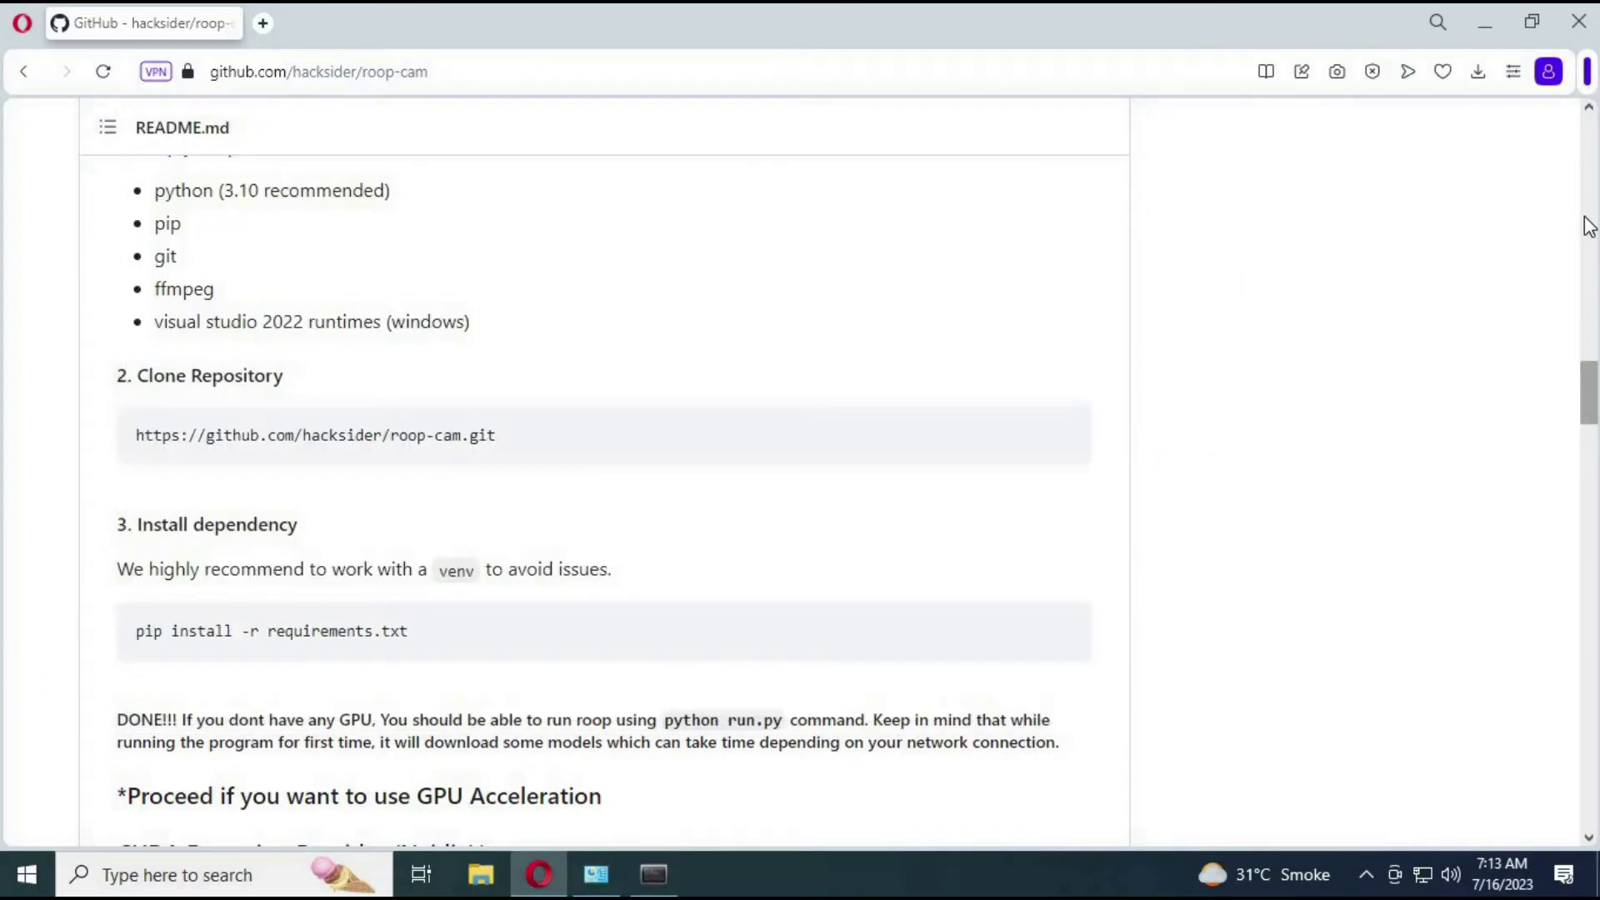
- Download the repository via Code > Download ZIP and open the downloaded archive's folder
{"action": "scroll", "coordinate": [1588, 225], "scroll_direction": "up", "scroll_amount": 20}
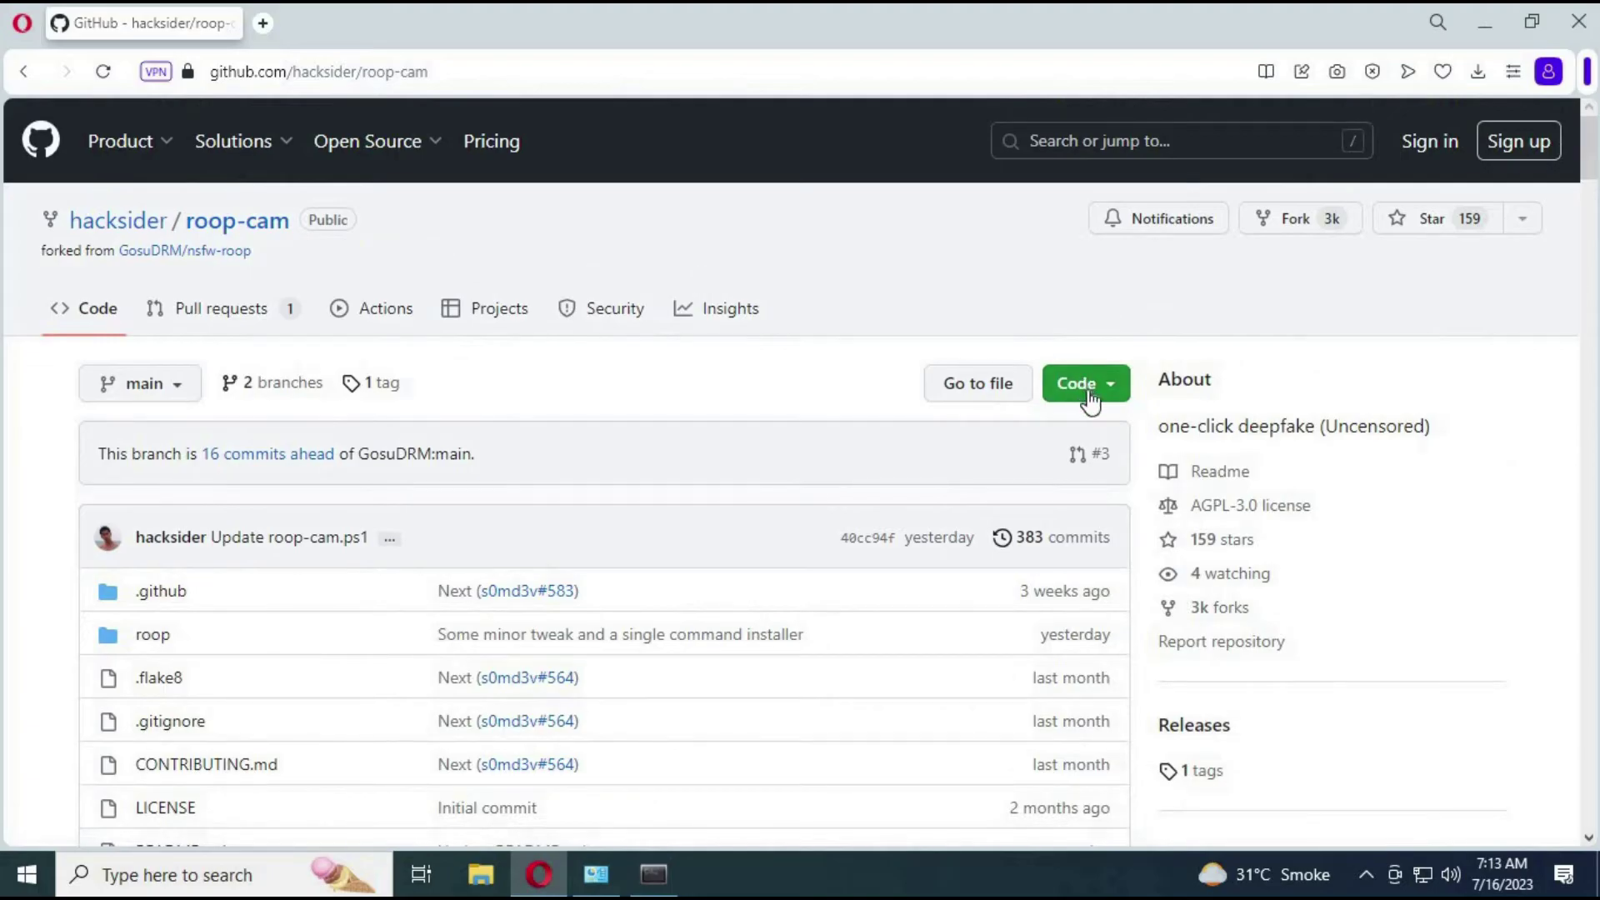
{"action": "left_click", "coordinate": [1090, 400]}
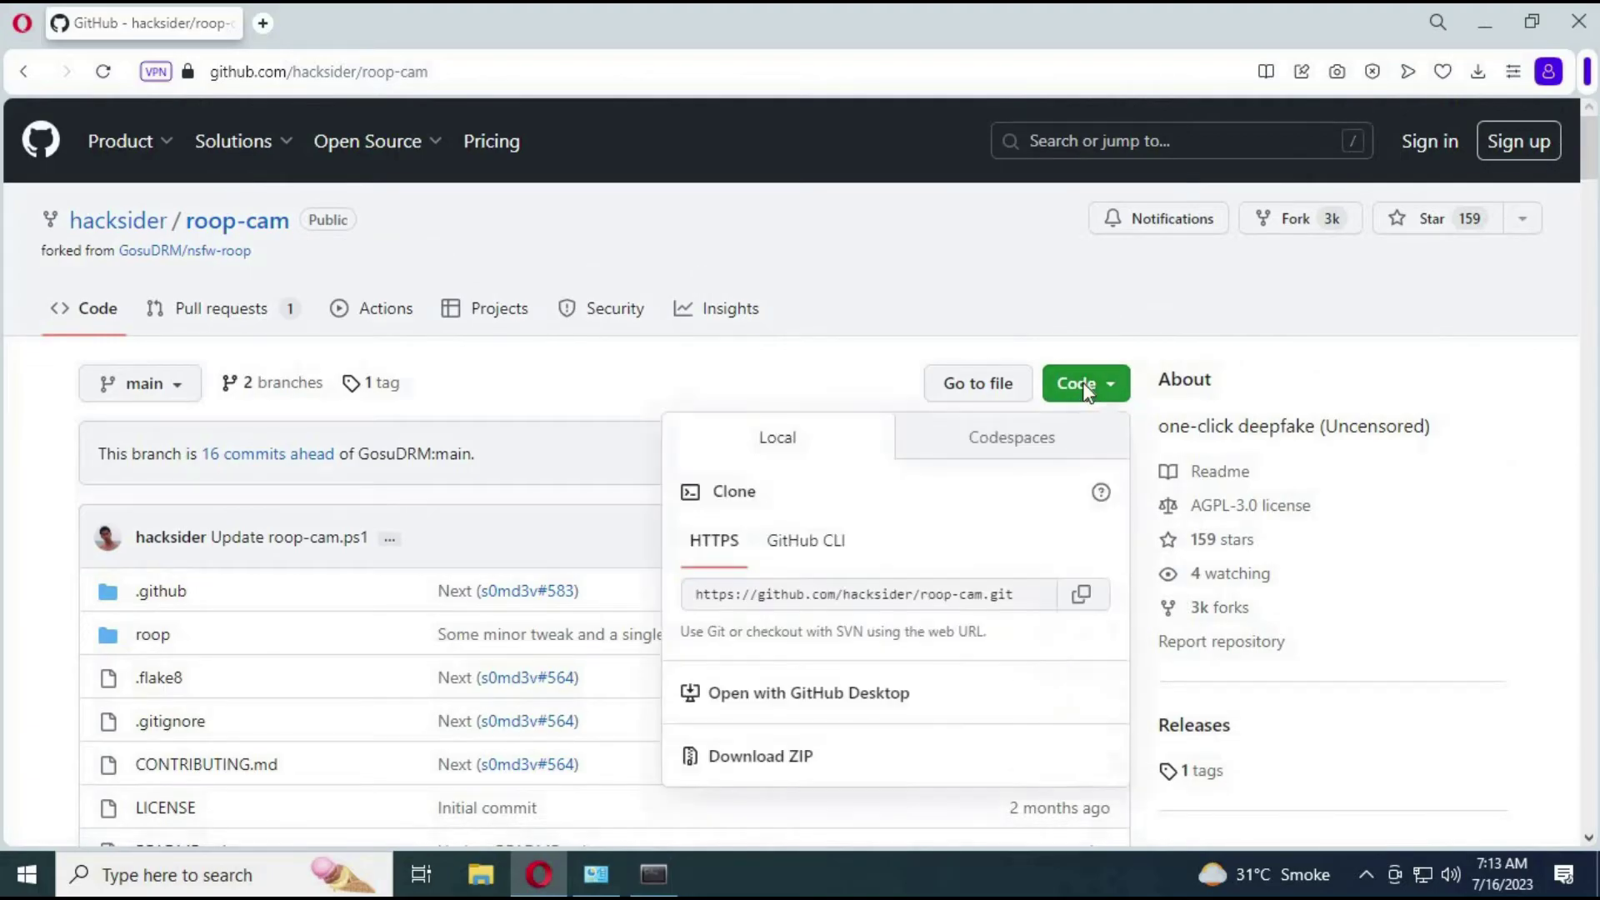
{"action": "left_click", "coordinate": [797, 773]}
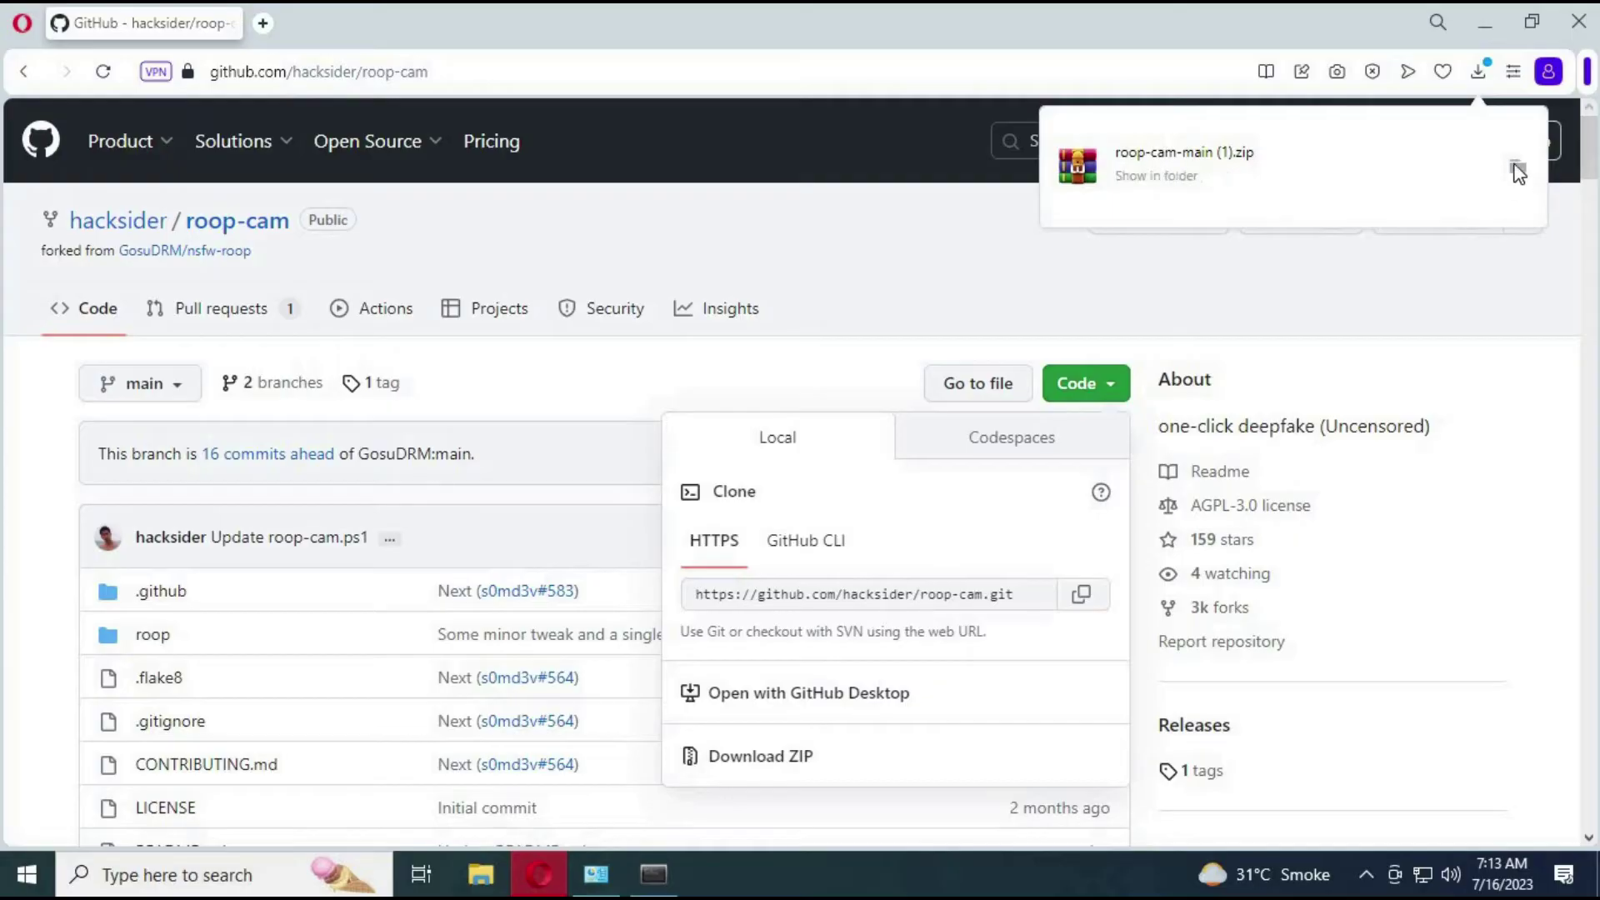
{"action": "left_click", "coordinate": [1518, 173]}
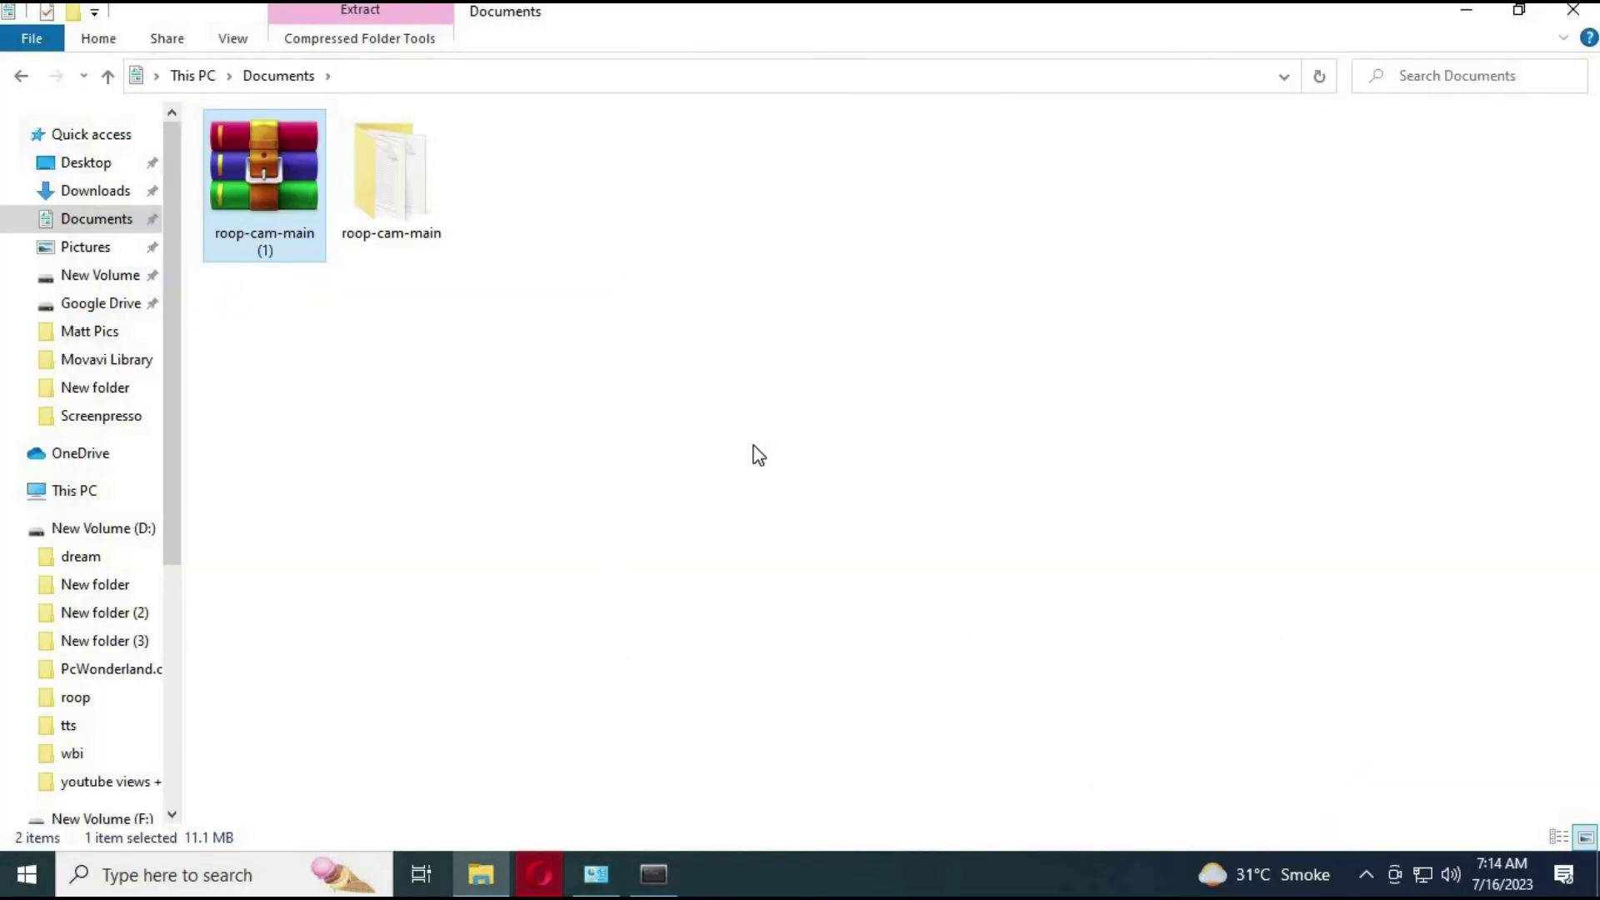
- Rename the roop-cam-main folder in Documents to 'roop' by deleting '-cam-main'
{"action": "left_click", "coordinate": [402, 240]}
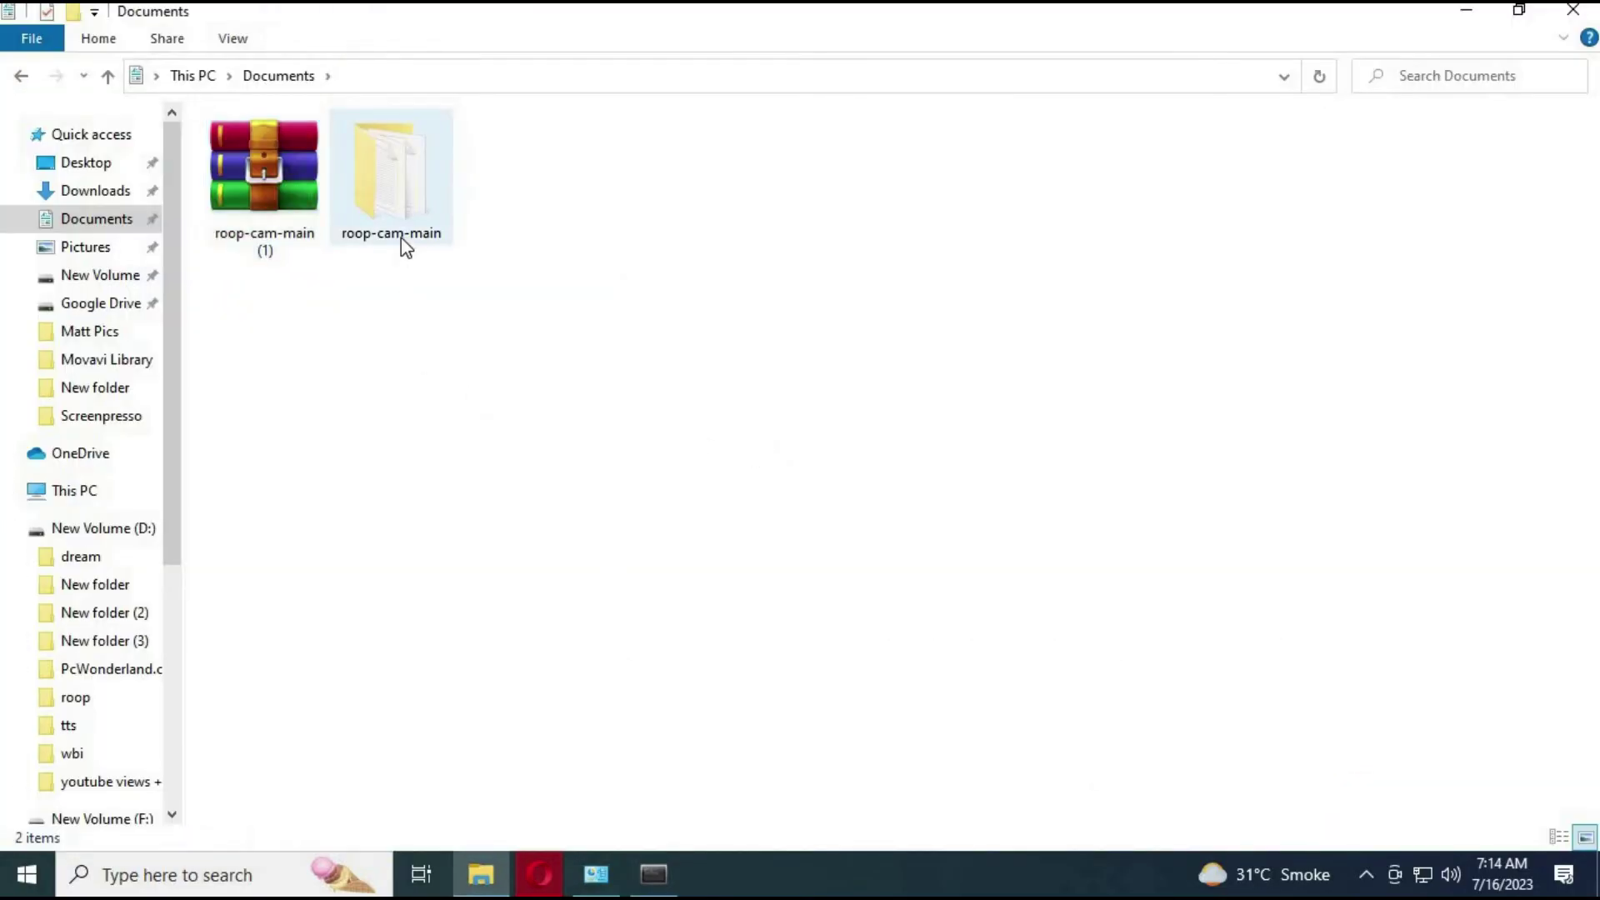
{"action": "left_click", "coordinate": [402, 237]}
{"action": "left_click", "coordinate": [393, 238]}
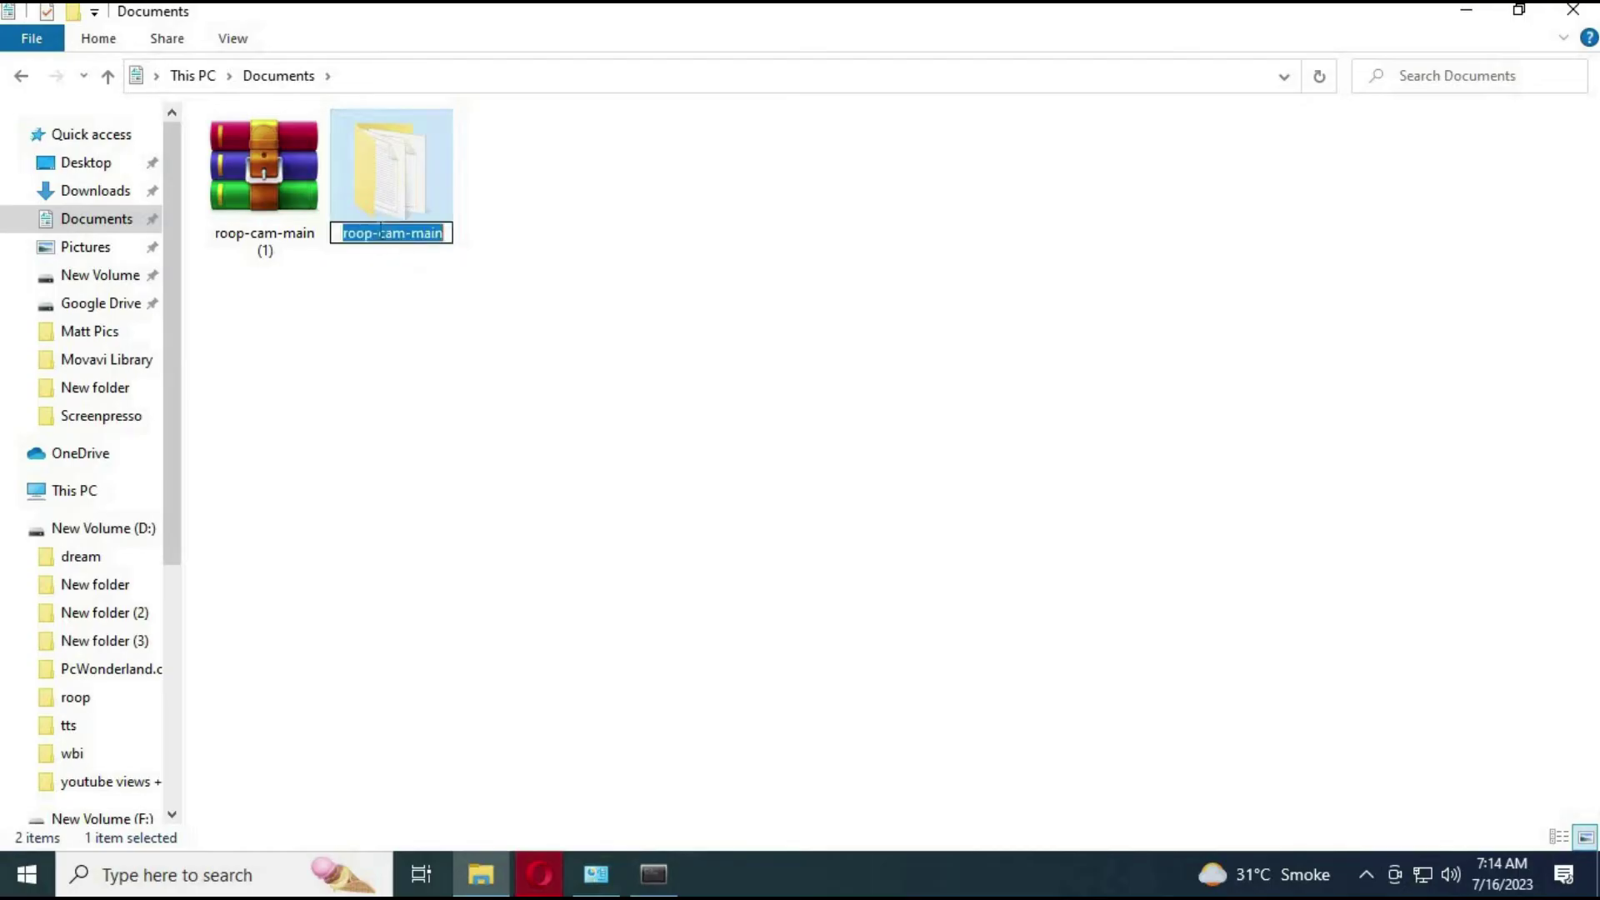
{"action": "left_click_drag", "start_coordinate": [379, 234], "coordinate": [531, 236]}
{"action": "key", "text": "BackSpace"}
{"action": "key", "text": "BackSpace"}
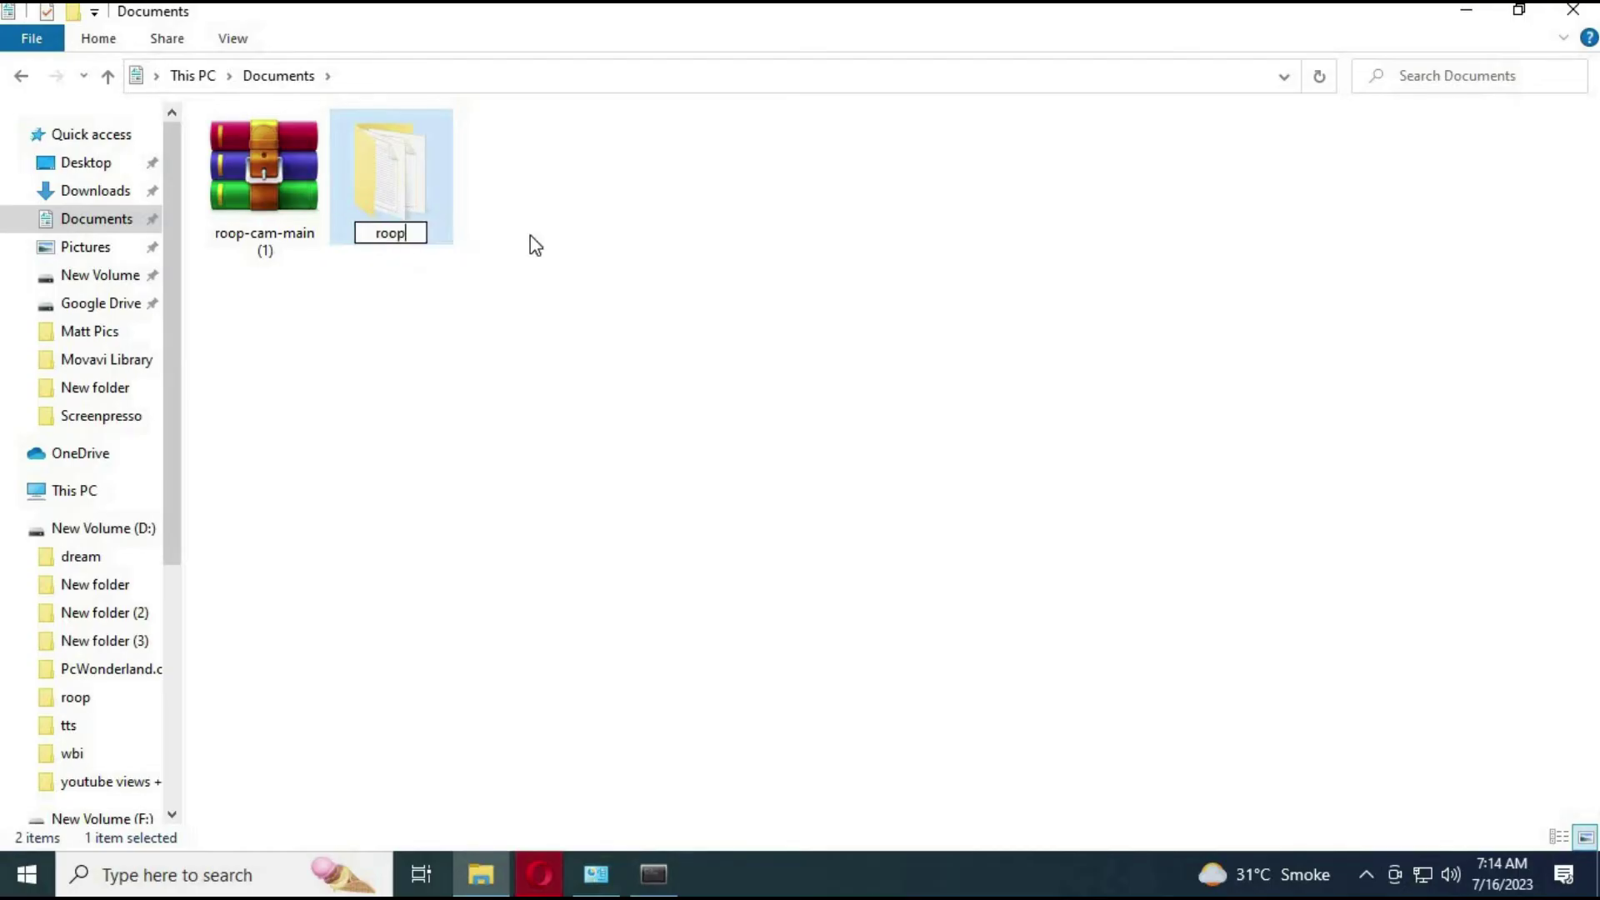
{"action": "key", "text": "Return"}
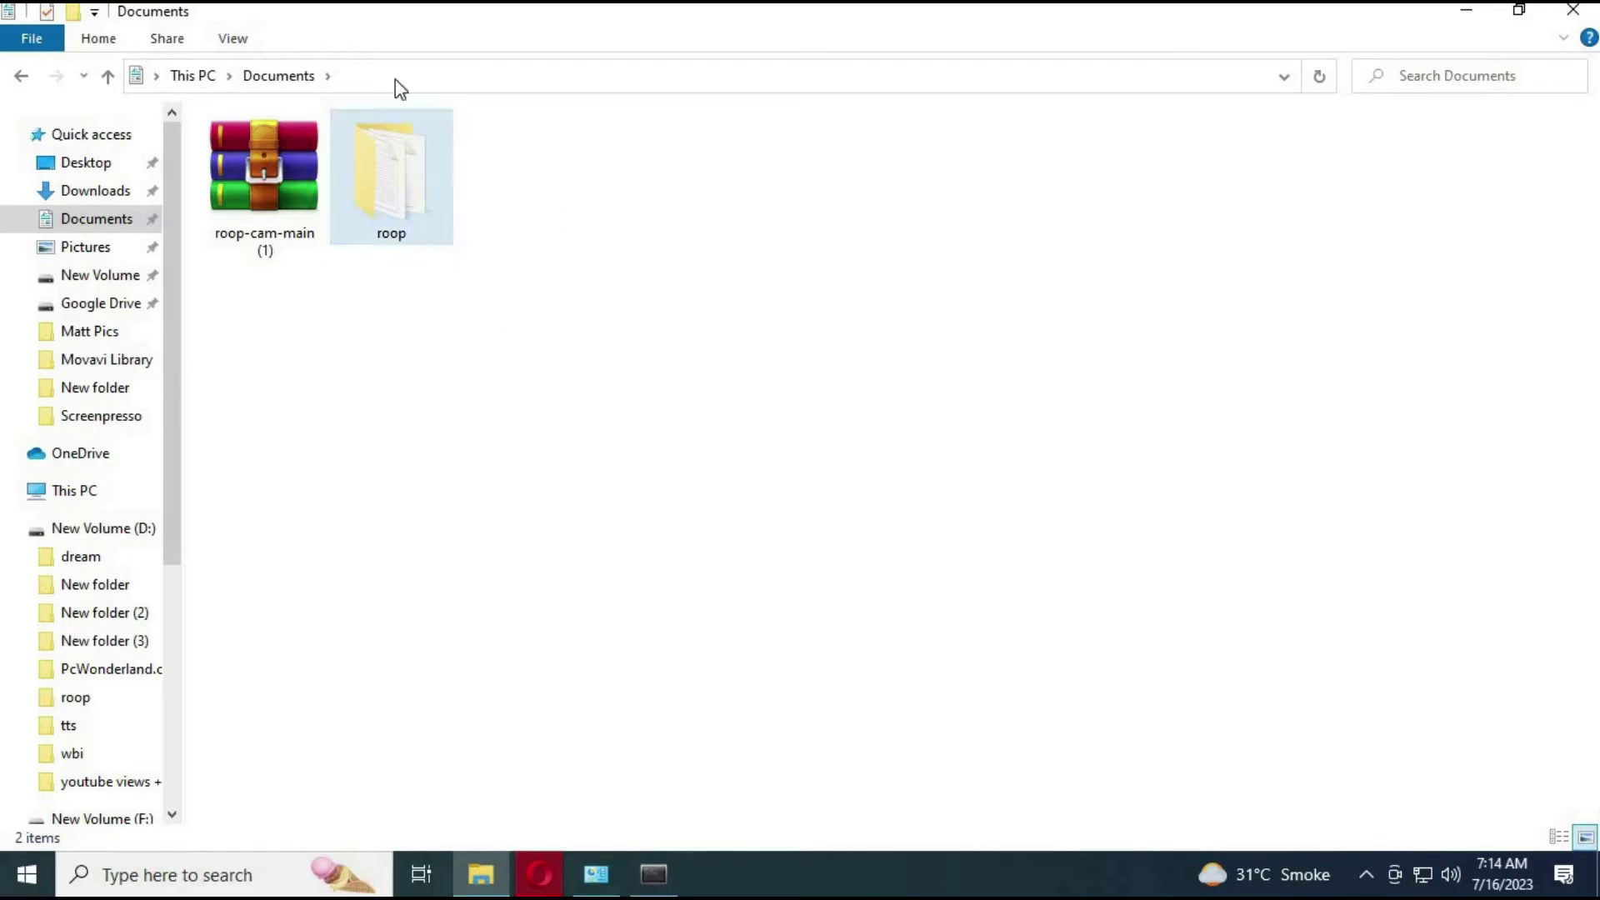
{"action": "left_click", "coordinate": [403, 73]}
{"action": "left_click", "coordinate": [238, 80]}
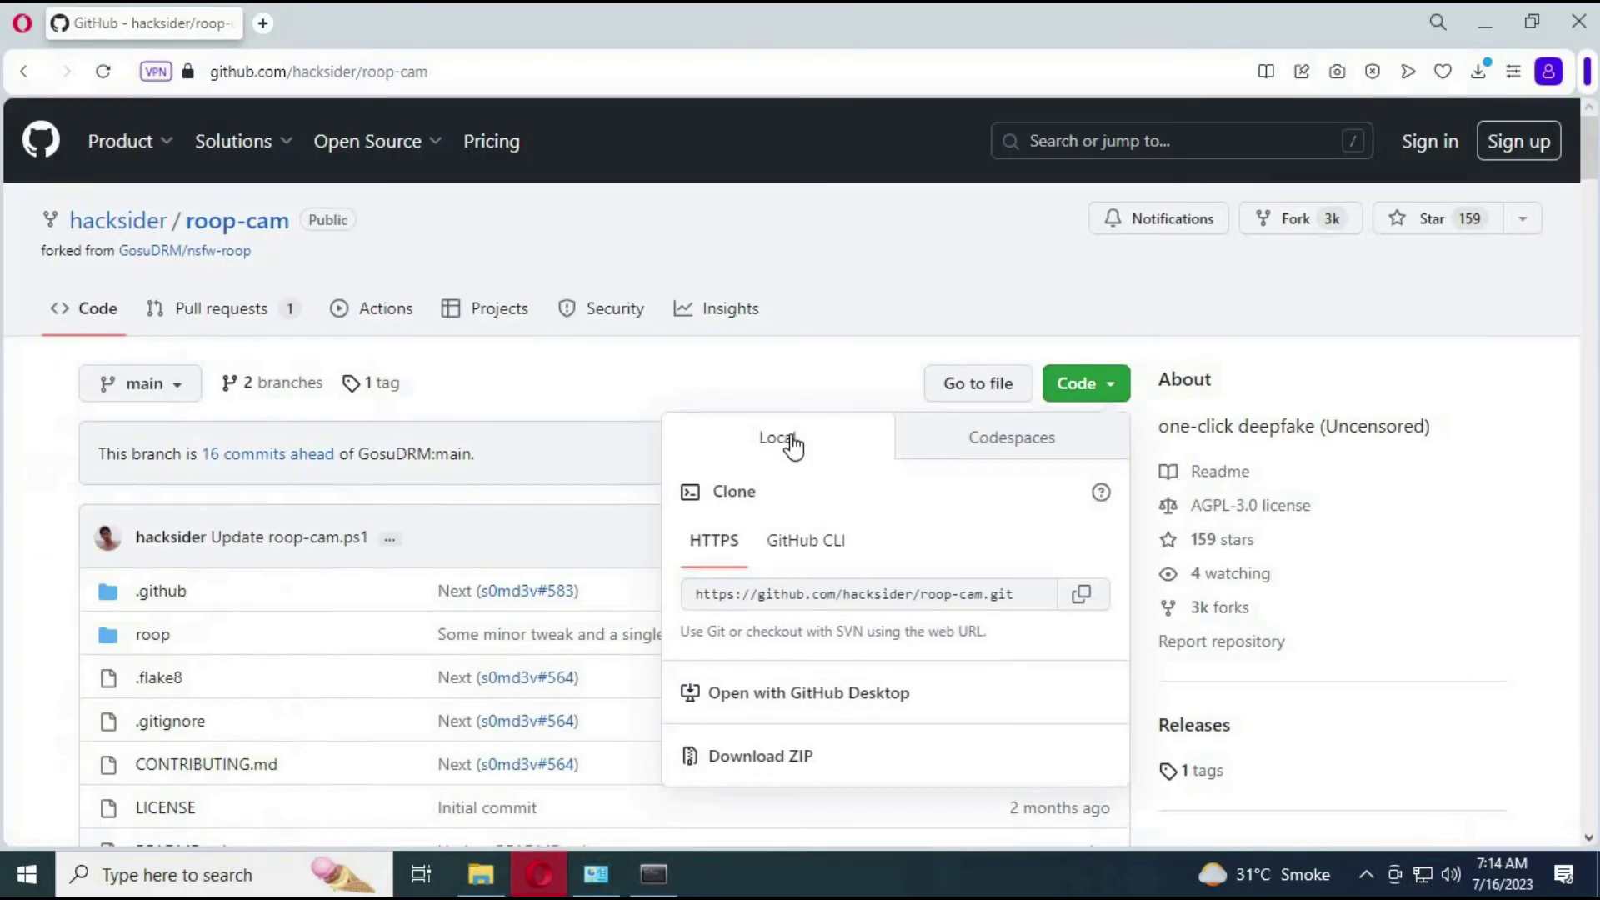
- In Anaconda Prompt, go up from system32 to C:\ and into Users and the user's home folder
{"action": "left_click", "coordinate": [654, 876]}
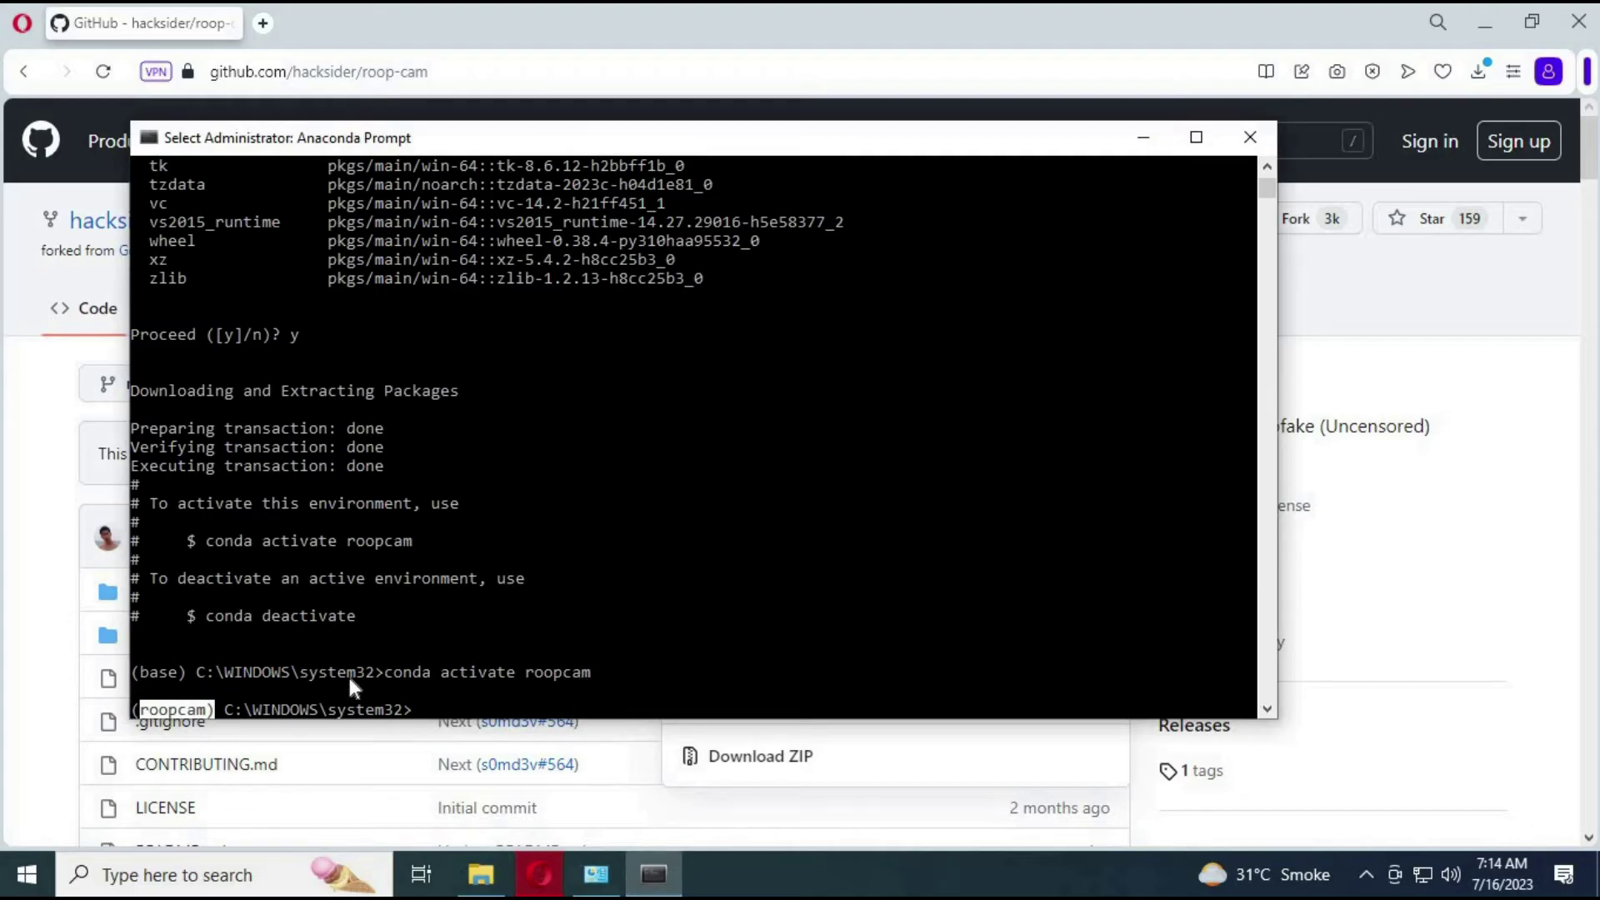
{"action": "type", "text": "cd"}
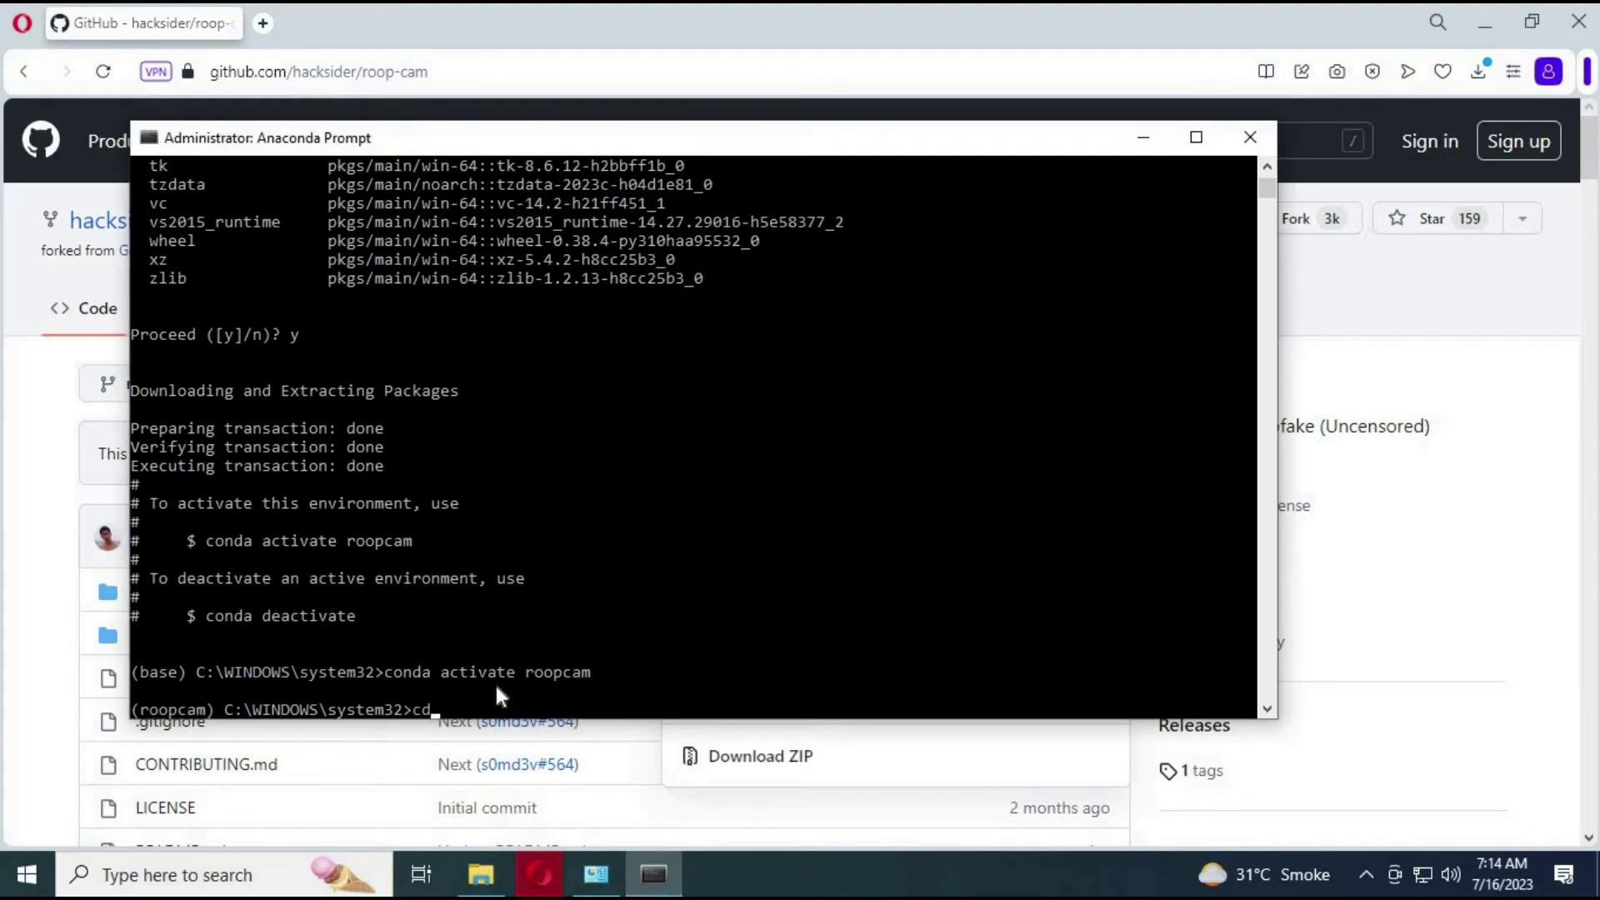
{"action": "type", "text": ".."}
{"action": "key", "text": "Return"}
{"action": "type", "text": "cd.."}
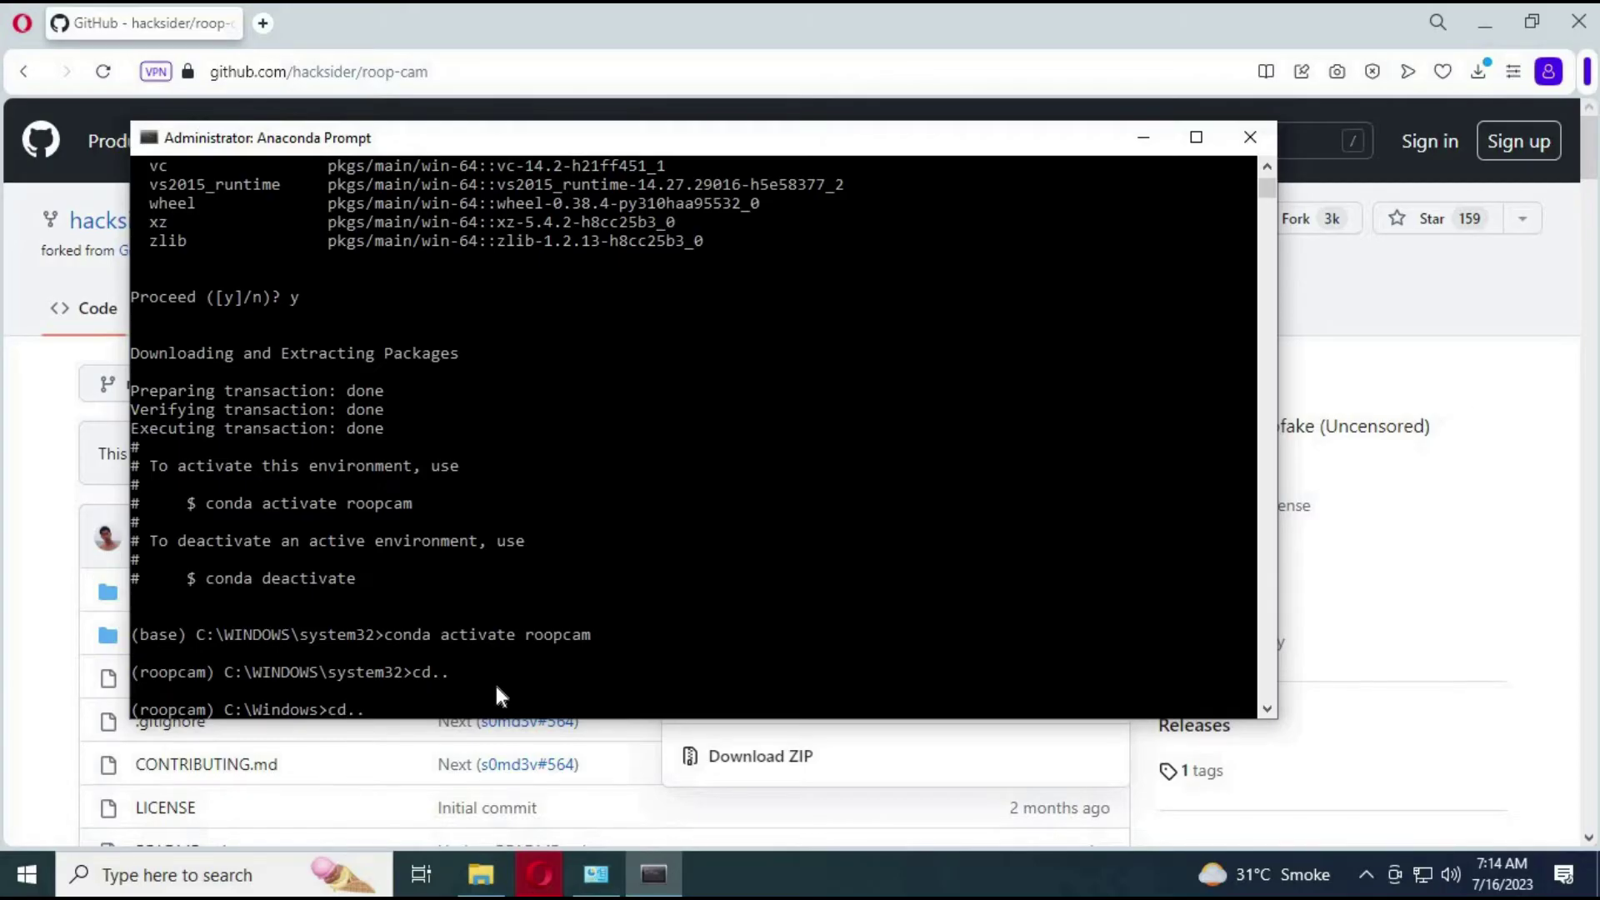
{"action": "key", "text": "Return"}
{"action": "type", "text": "c"}
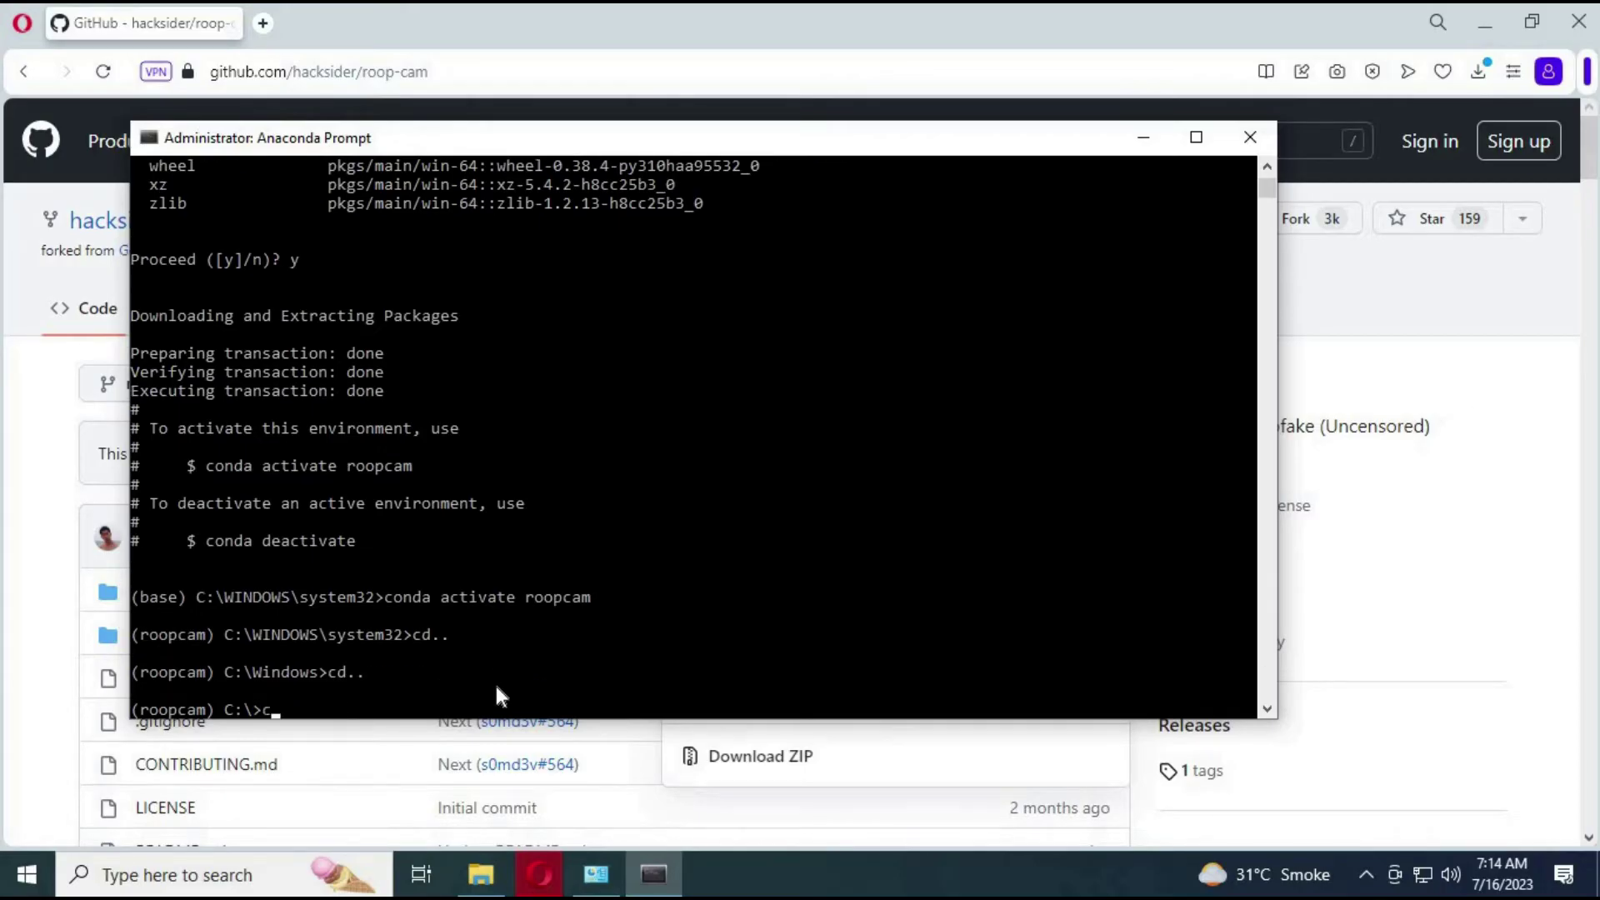
{"action": "type", "text": "d users"}
{"action": "key", "text": "Return"}
{"action": "type", "text": "cd"}
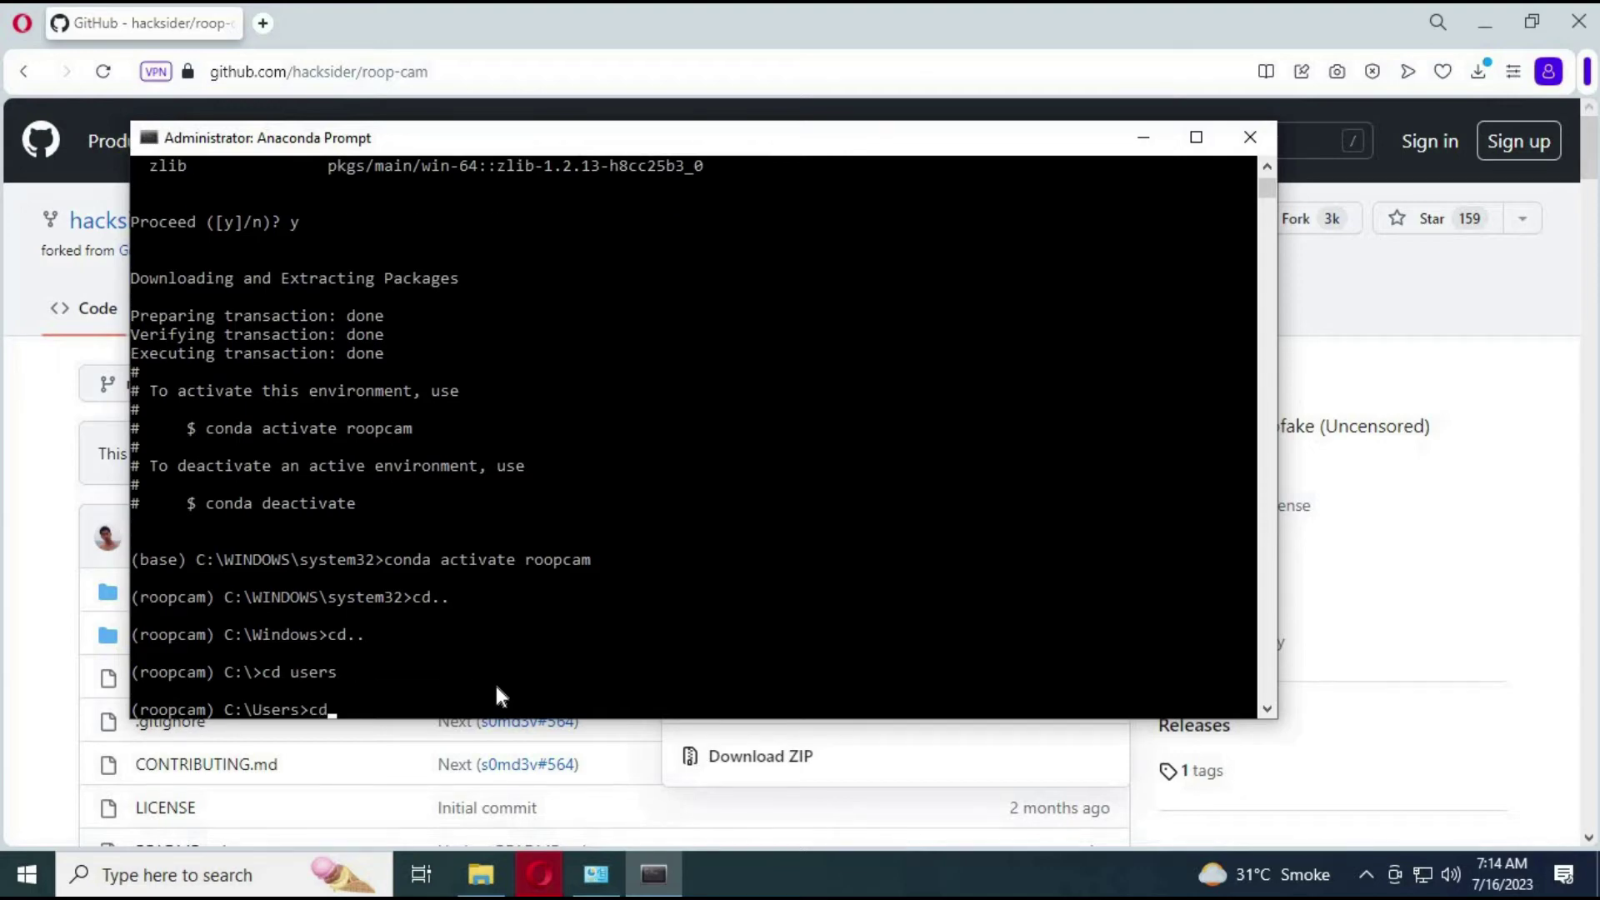
{"action": "type", "text": " xxxxx"}
{"action": "key", "text": "Return"}
- Change into Documents\roop and minimize the prompt to reveal the GitHub README
{"action": "type", "text": "cd dou"}
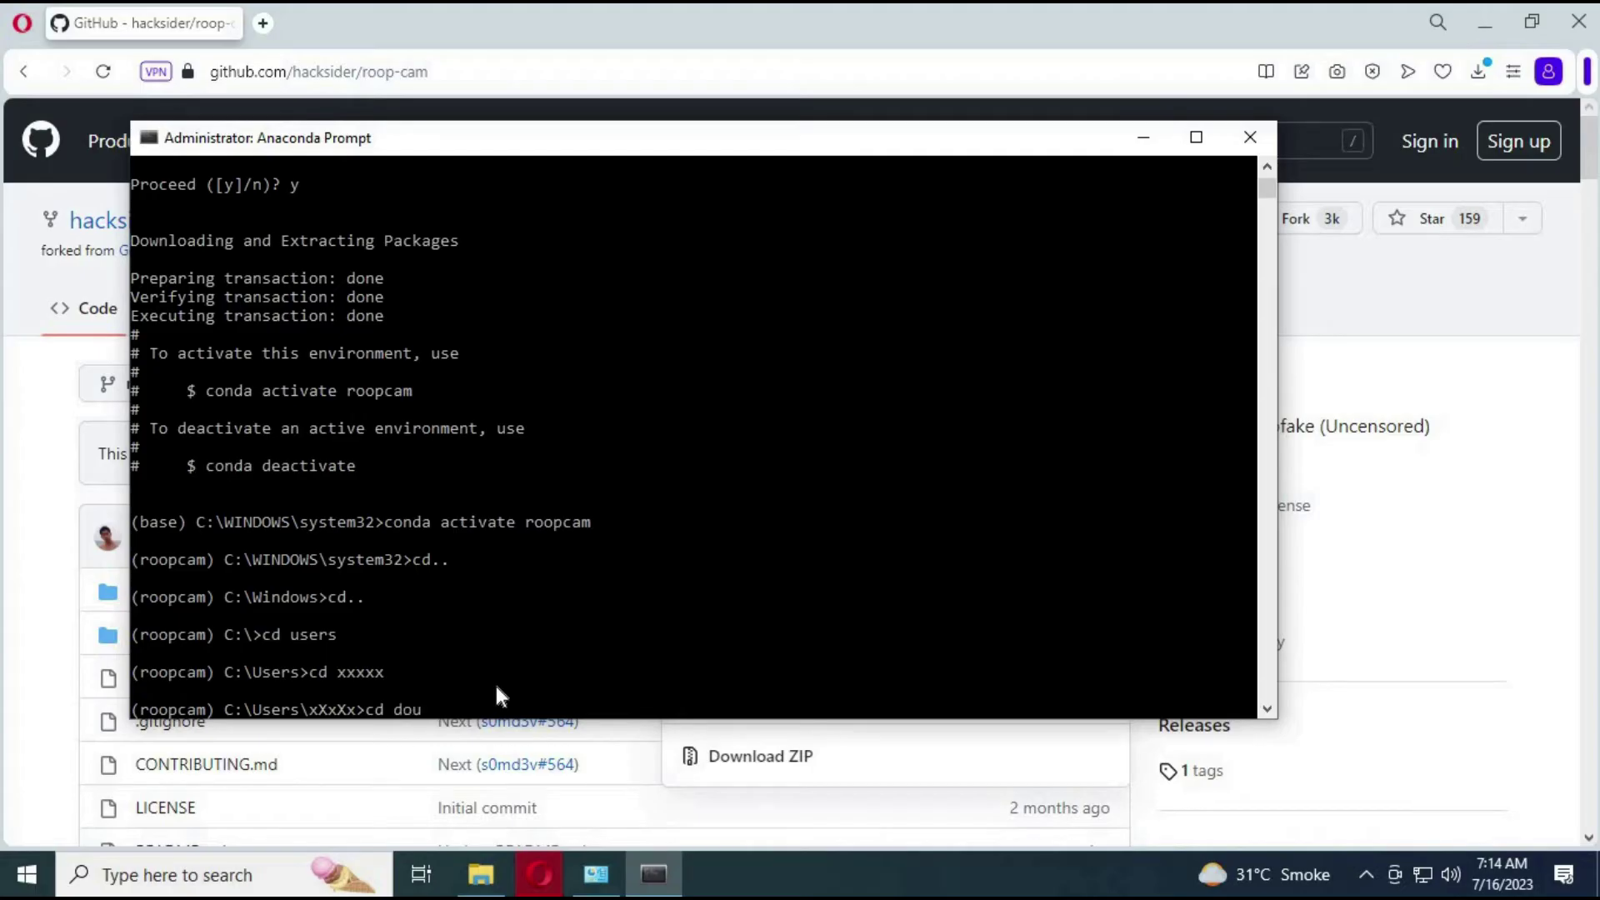
{"action": "key", "text": "BackSpace"}
{"action": "type", "text": "cuments"}
{"action": "key", "text": "Return"}
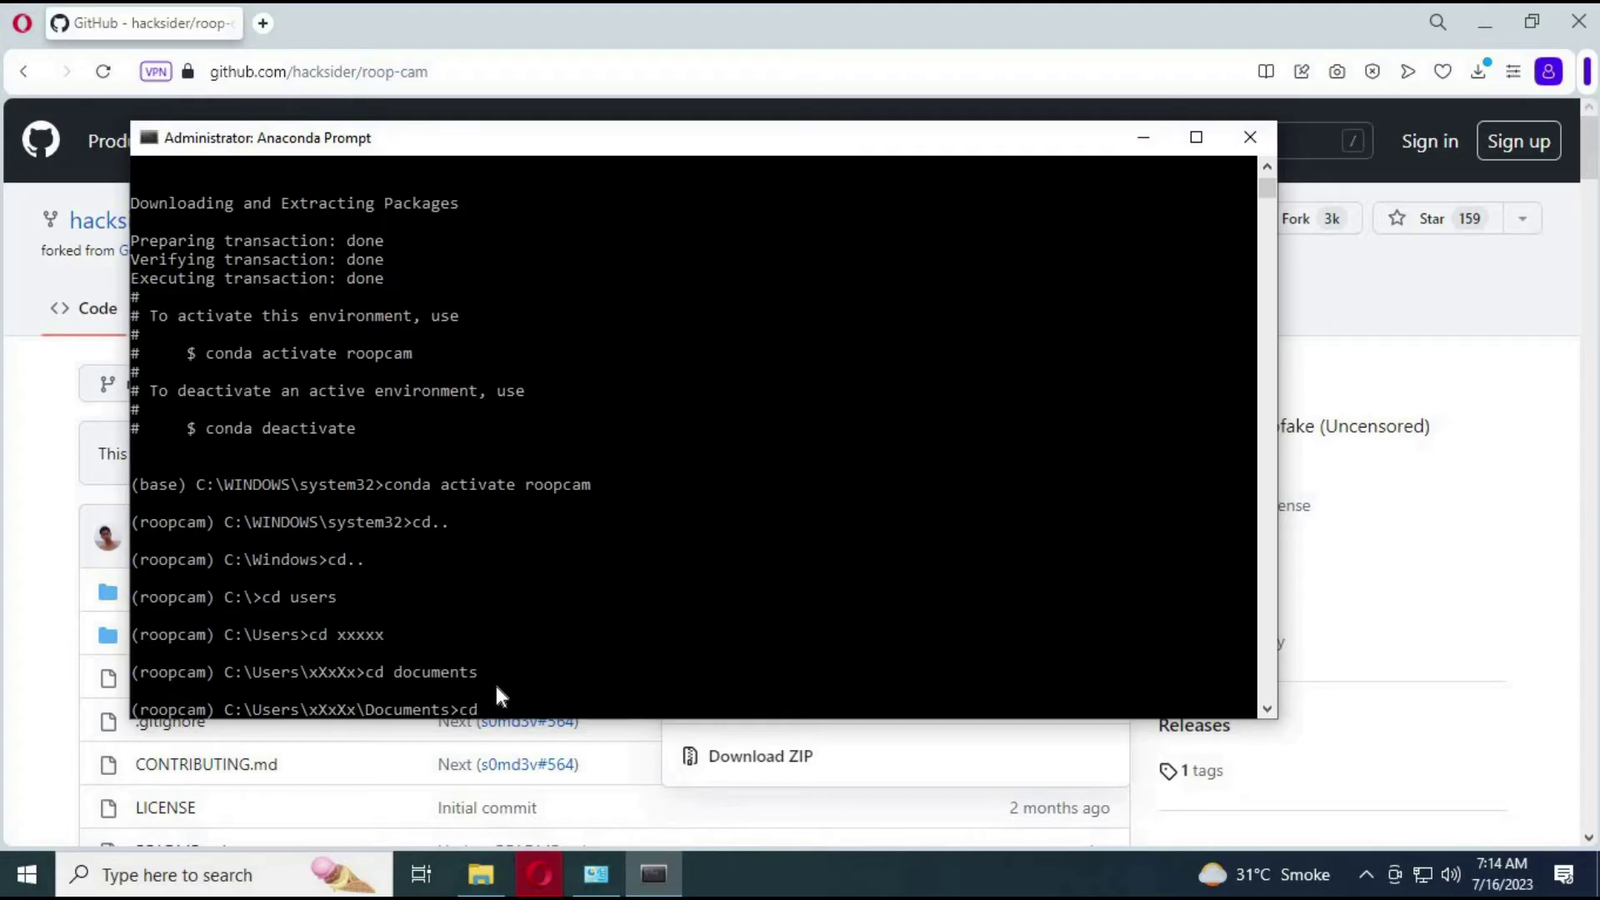
{"action": "type", "text": "cd roop"}
{"action": "key", "text": "Return"}
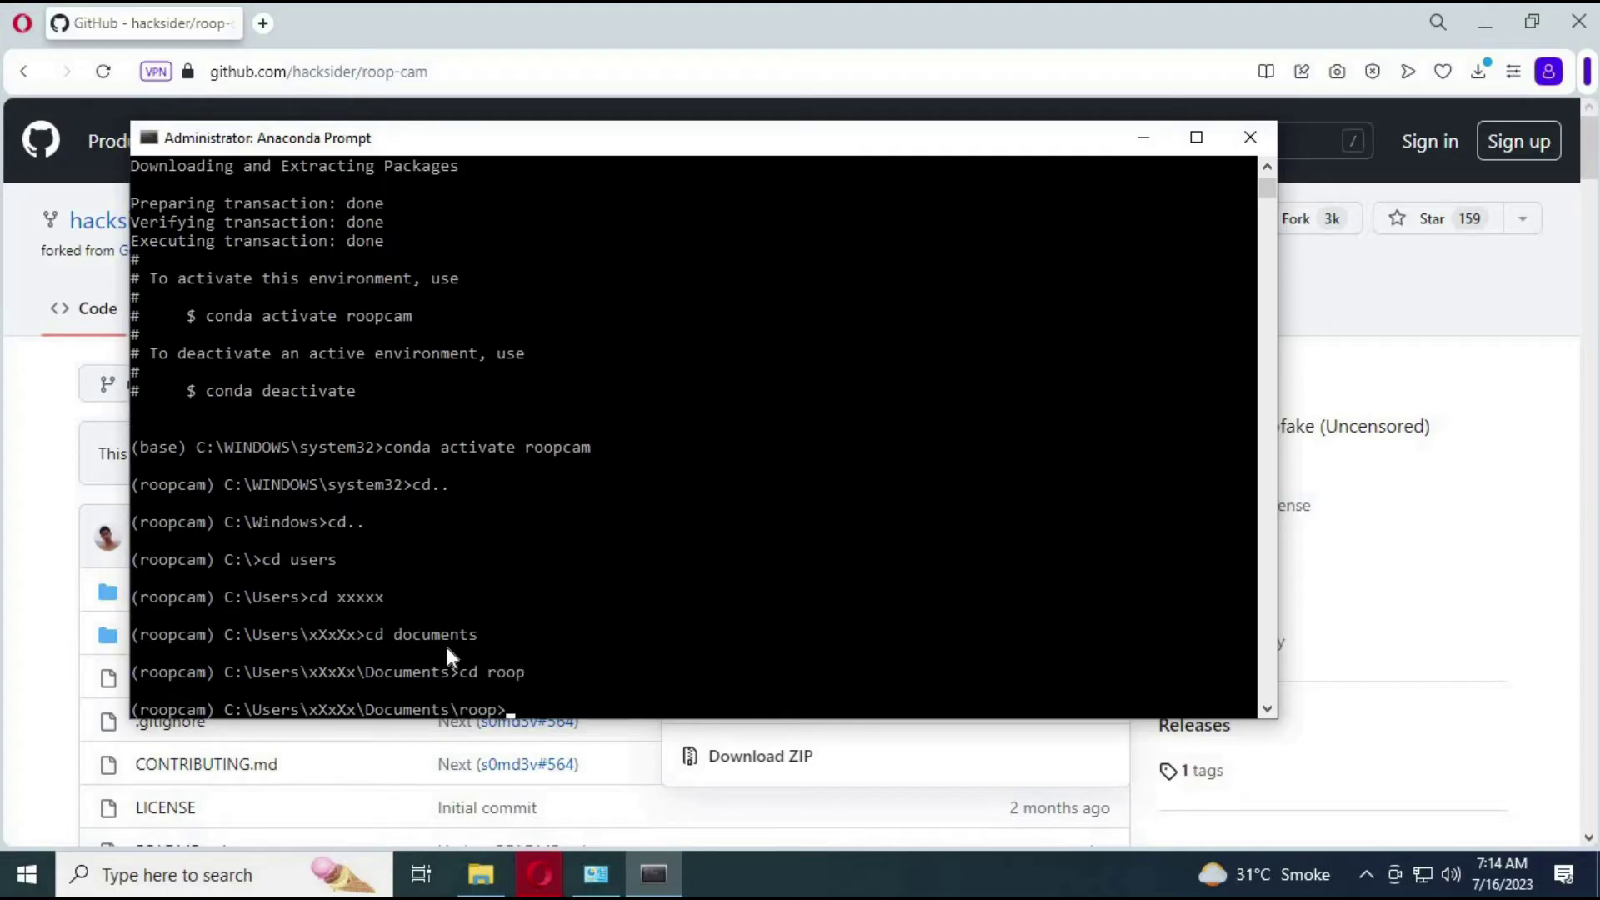
{"action": "left_click_drag", "start_coordinate": [523, 713], "coordinate": [235, 713]}
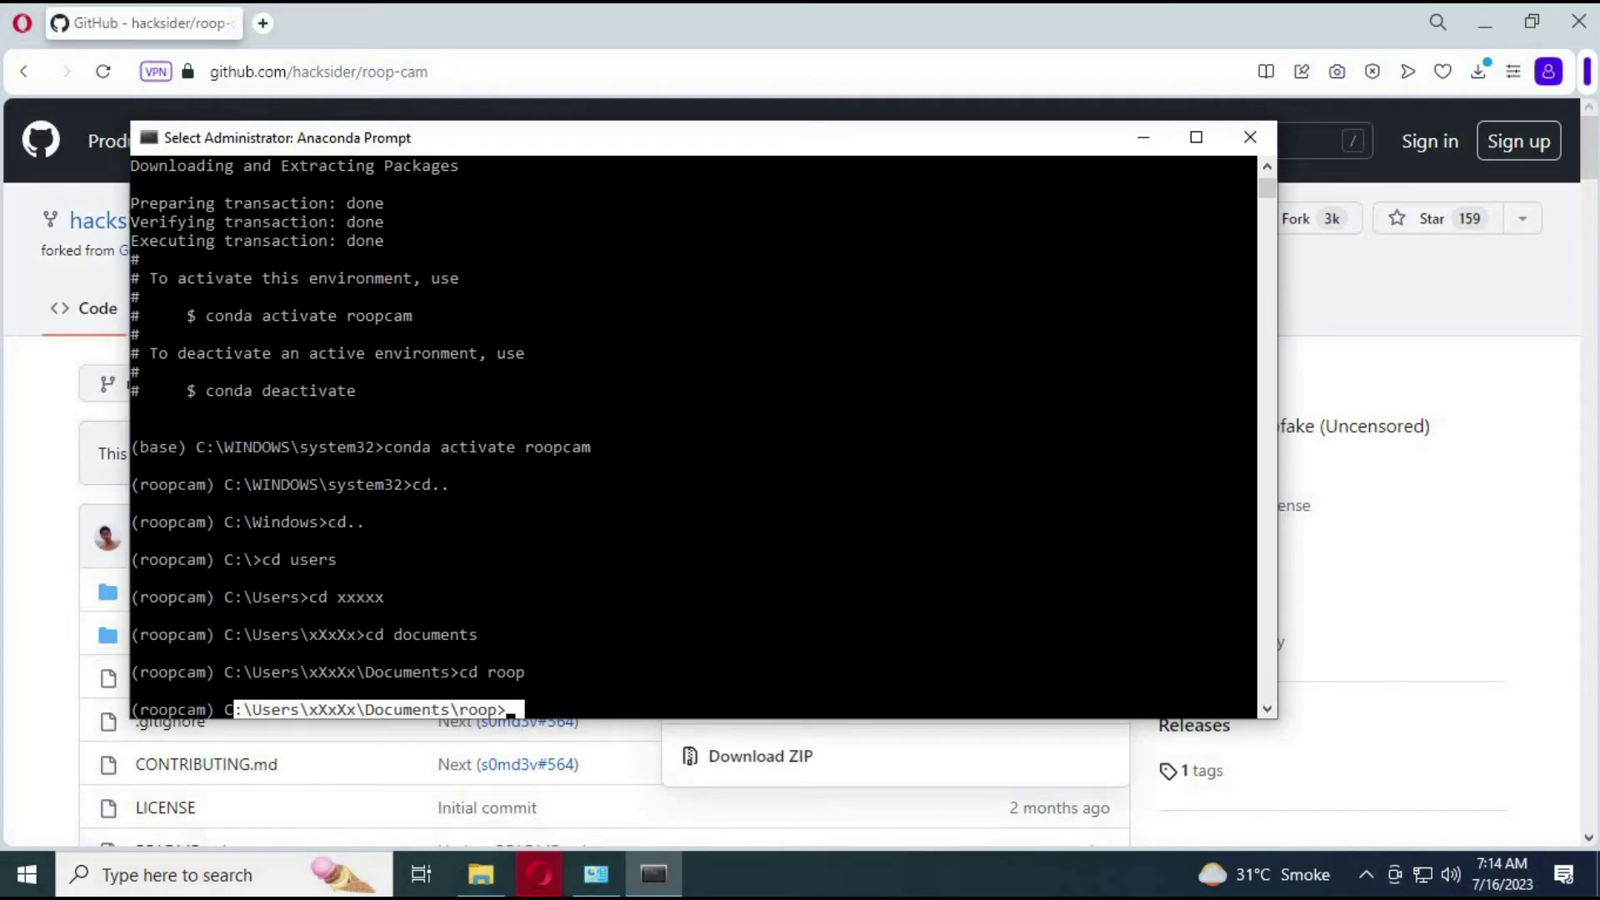
{"action": "key", "text": "super+Down"}
{"action": "left_click_drag", "start_coordinate": [1589, 148], "coordinate": [1577, 361]}
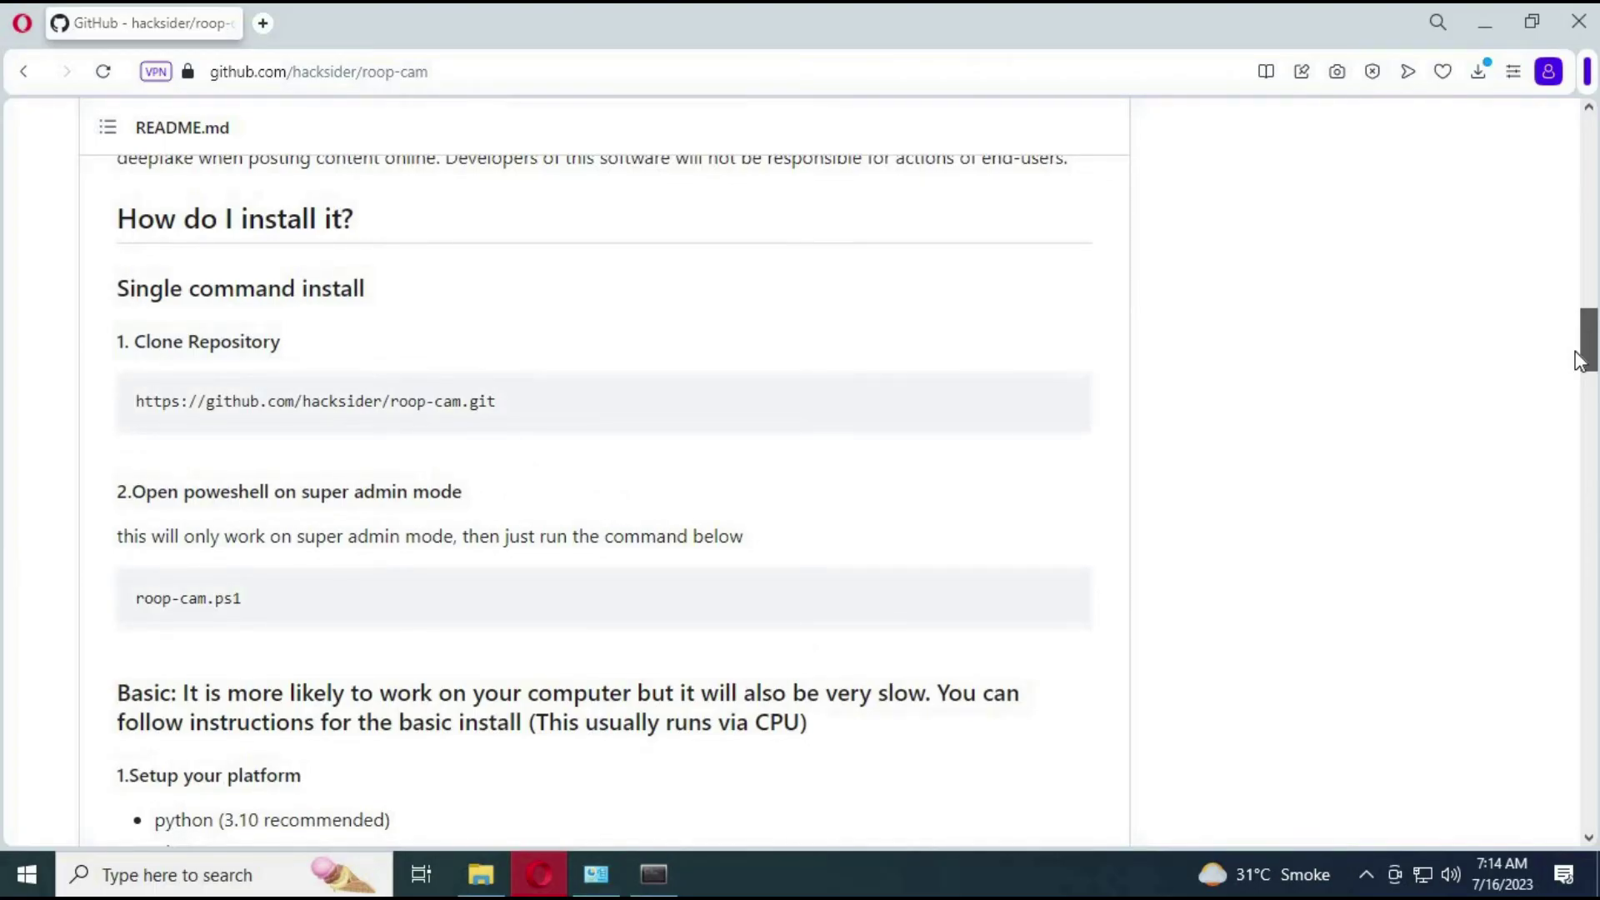
- Copy 'pip install -r requirements.txt' from the README's context menu, then try it in the console
{"action": "left_click_drag", "start_coordinate": [1577, 362], "coordinate": [1579, 412]}
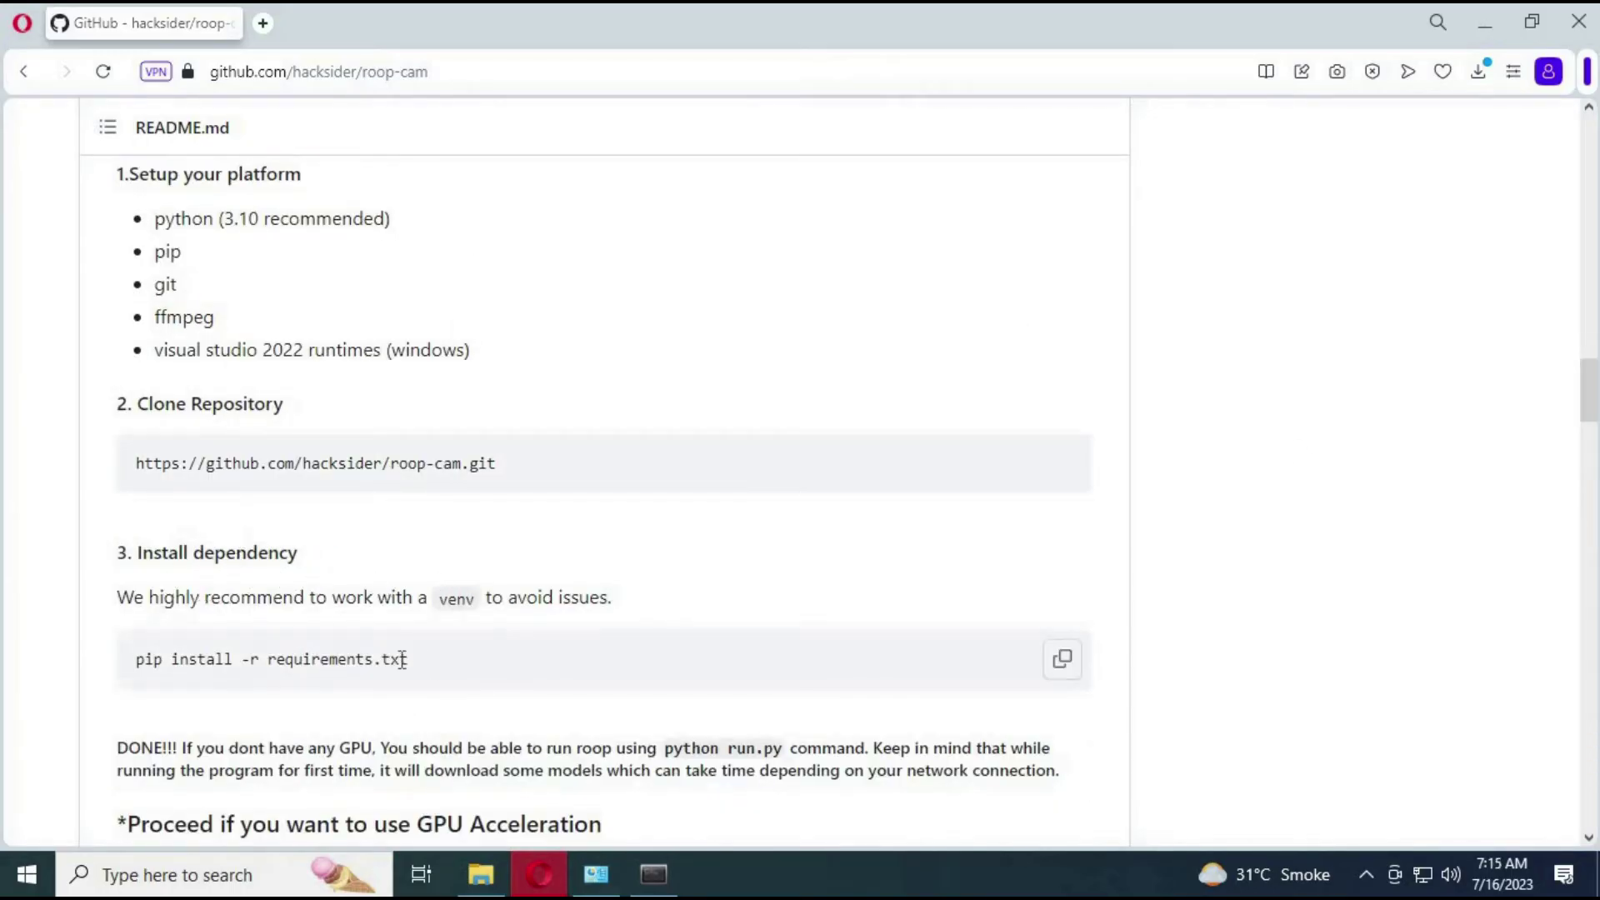
{"action": "left_click_drag", "start_coordinate": [409, 659], "coordinate": [136, 658]}
{"action": "right_click", "coordinate": [204, 666]}
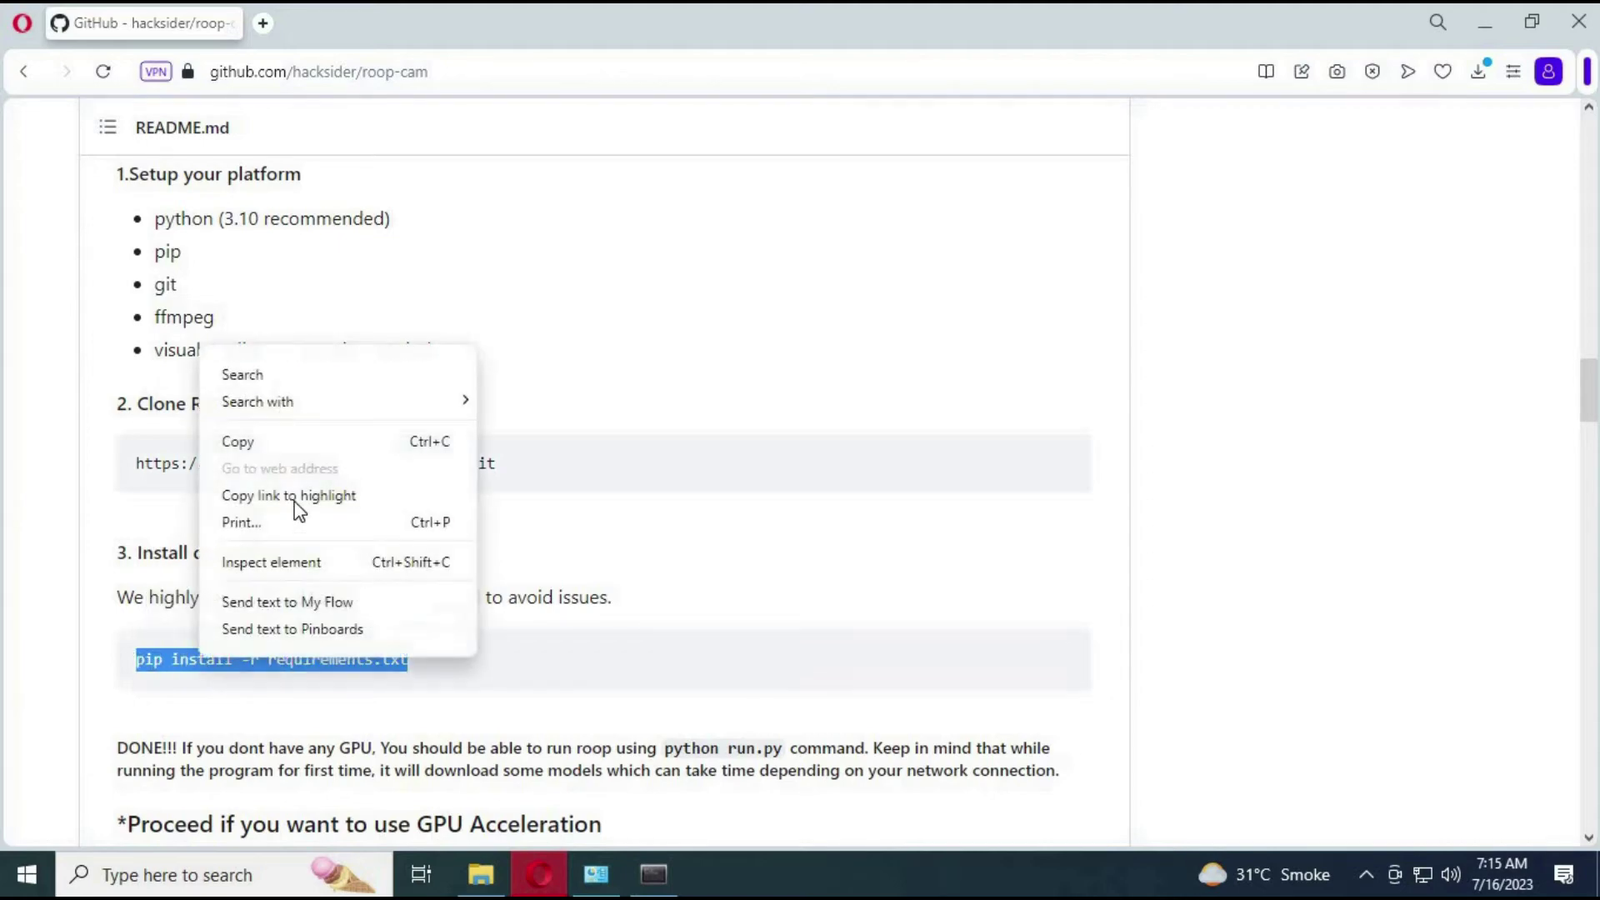
{"action": "left_click", "coordinate": [289, 440]}
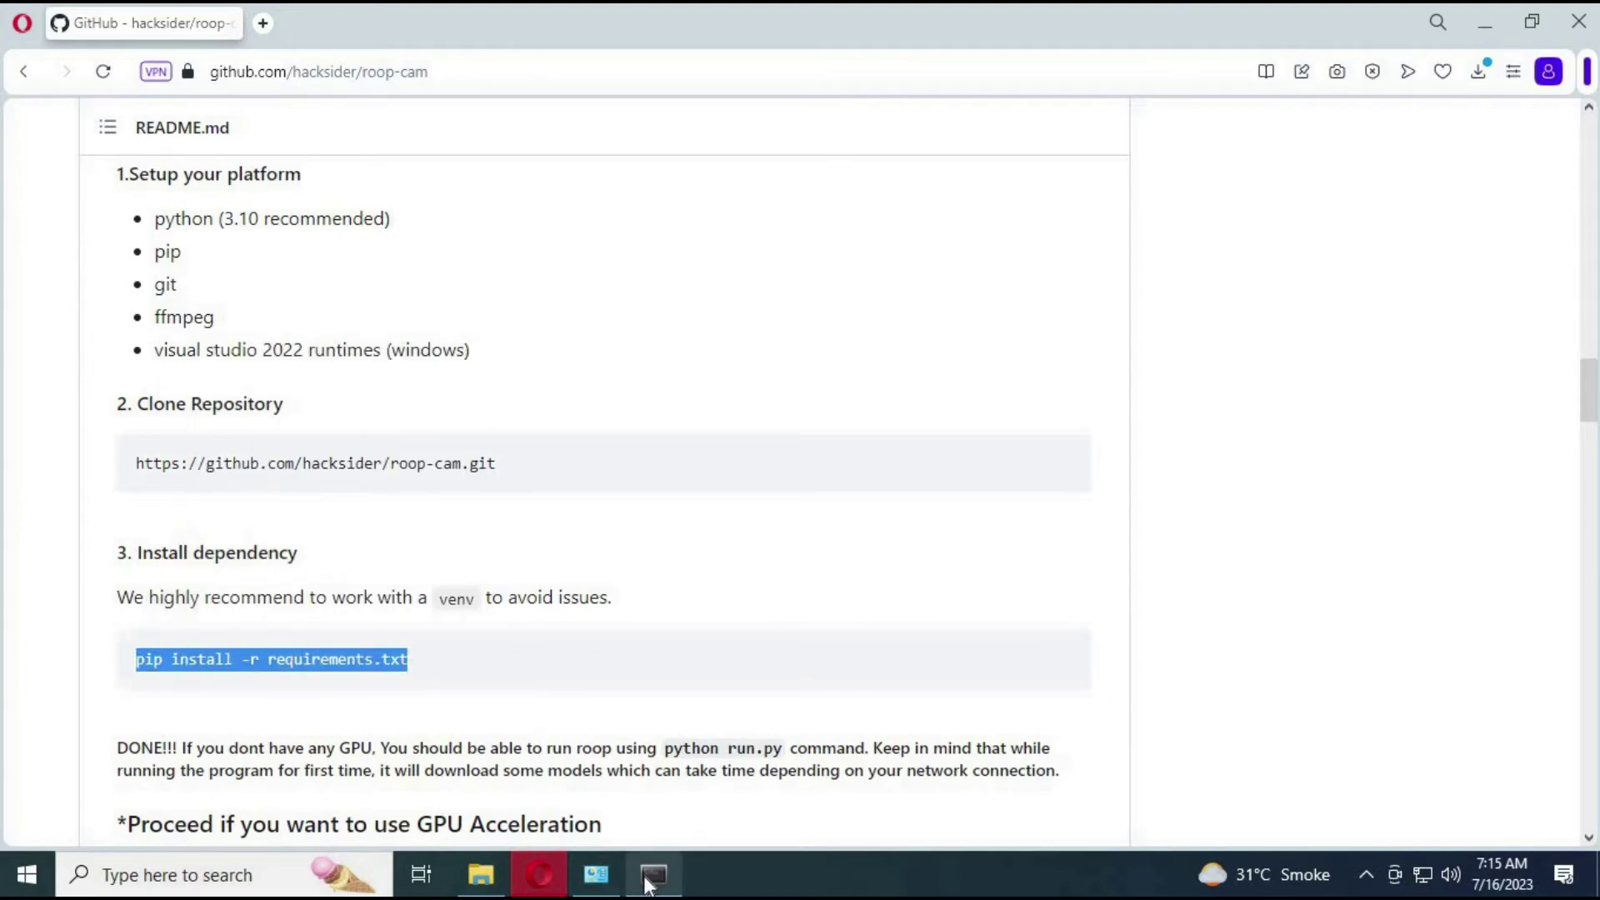
{"action": "left_click", "coordinate": [653, 874]}
{"action": "left_click", "coordinate": [575, 691]}
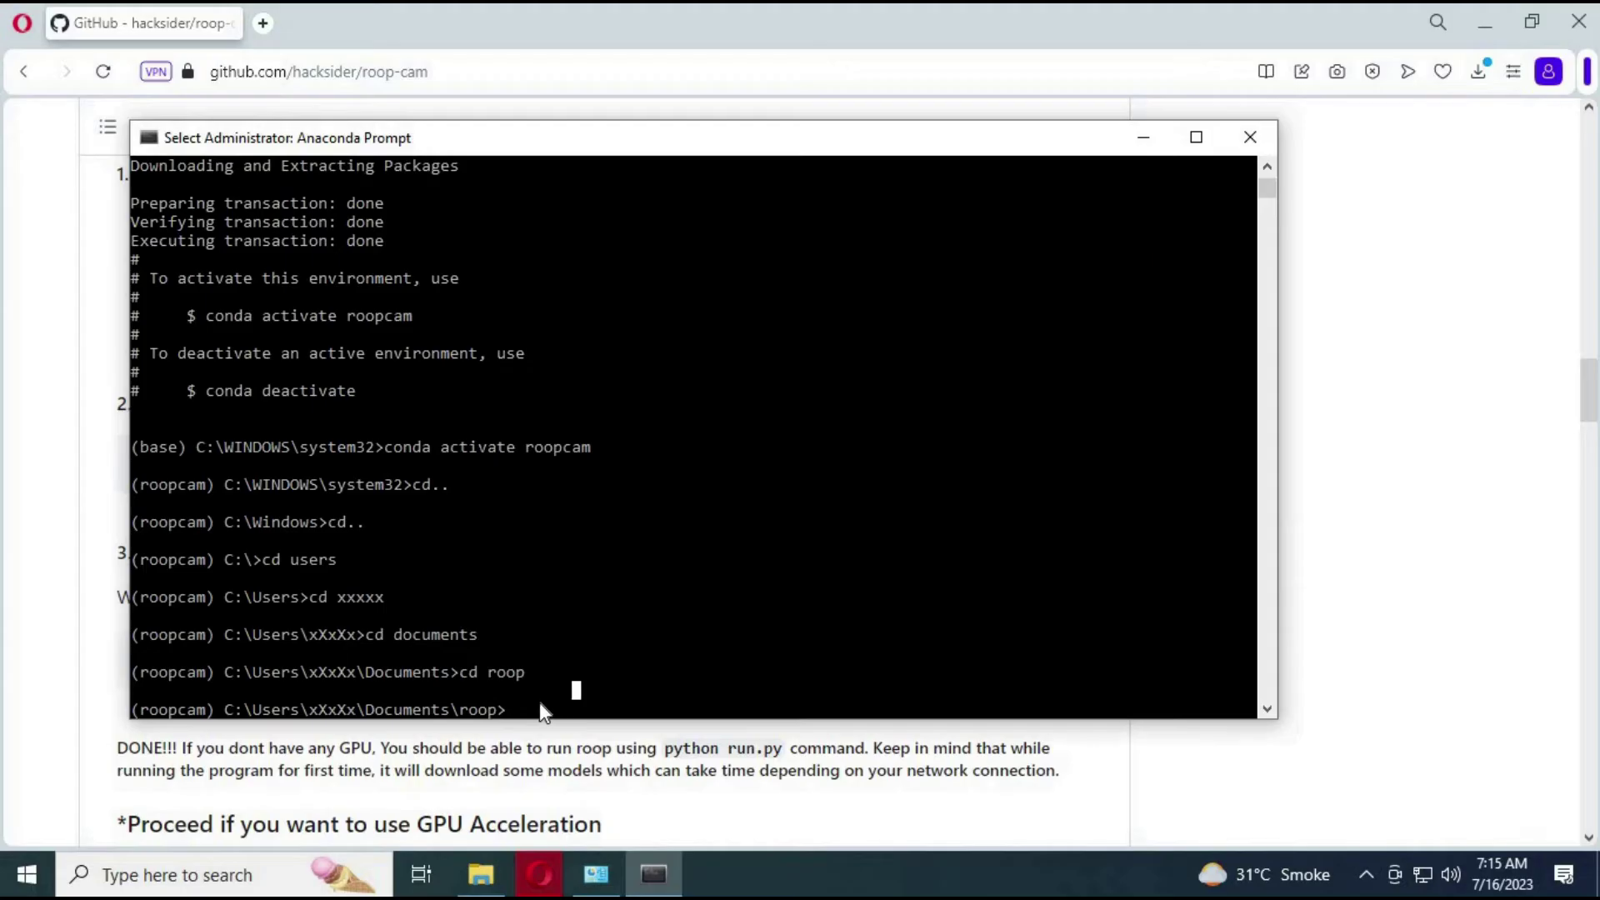
{"action": "right_click", "coordinate": [542, 712]}
{"action": "left_click", "coordinate": [527, 713]}
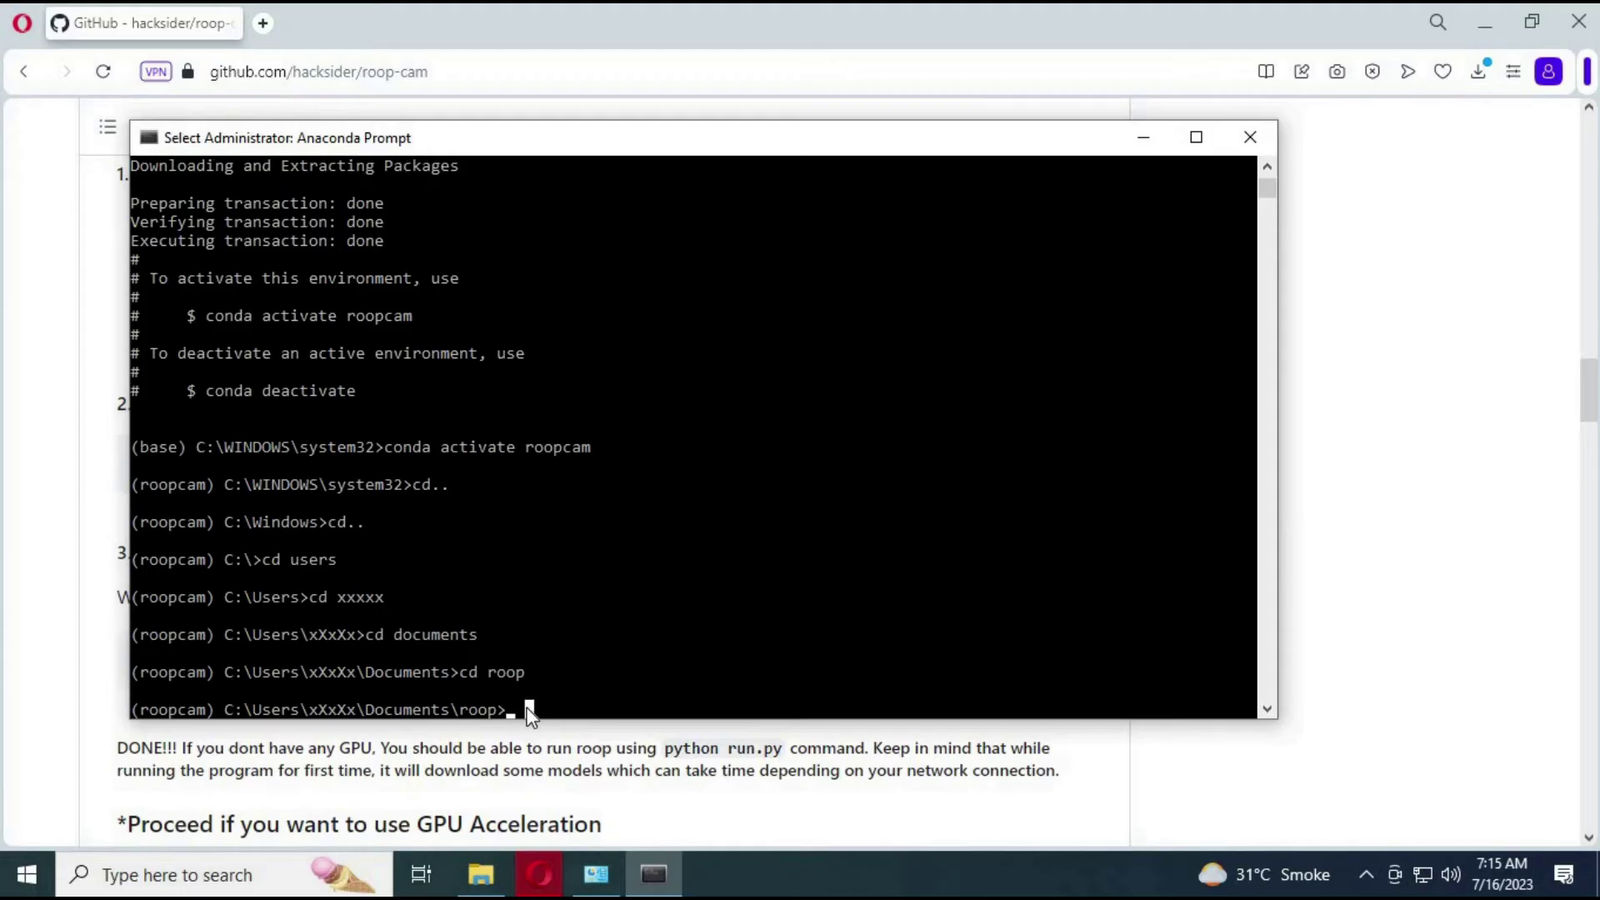
{"action": "right_click", "coordinate": [166, 689]}
- Reselect the 'pip install -r requirements.txt' line in the README and copy it with Ctrl+C
{"action": "left_click", "coordinate": [1457, 571]}
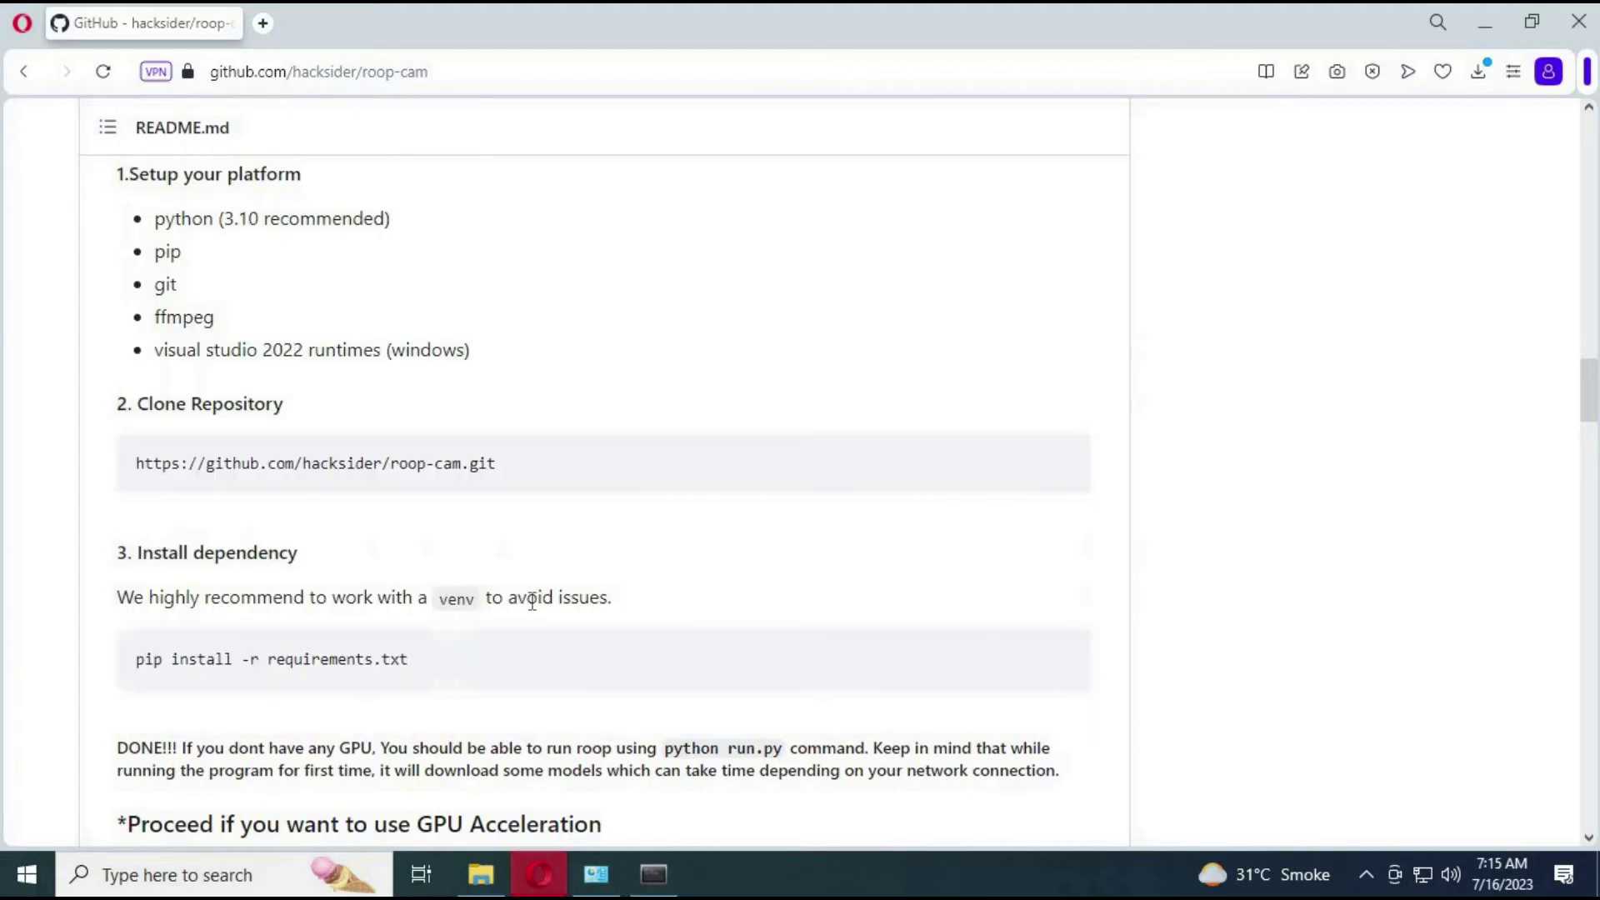
{"action": "triple_click", "coordinate": [121, 663]}
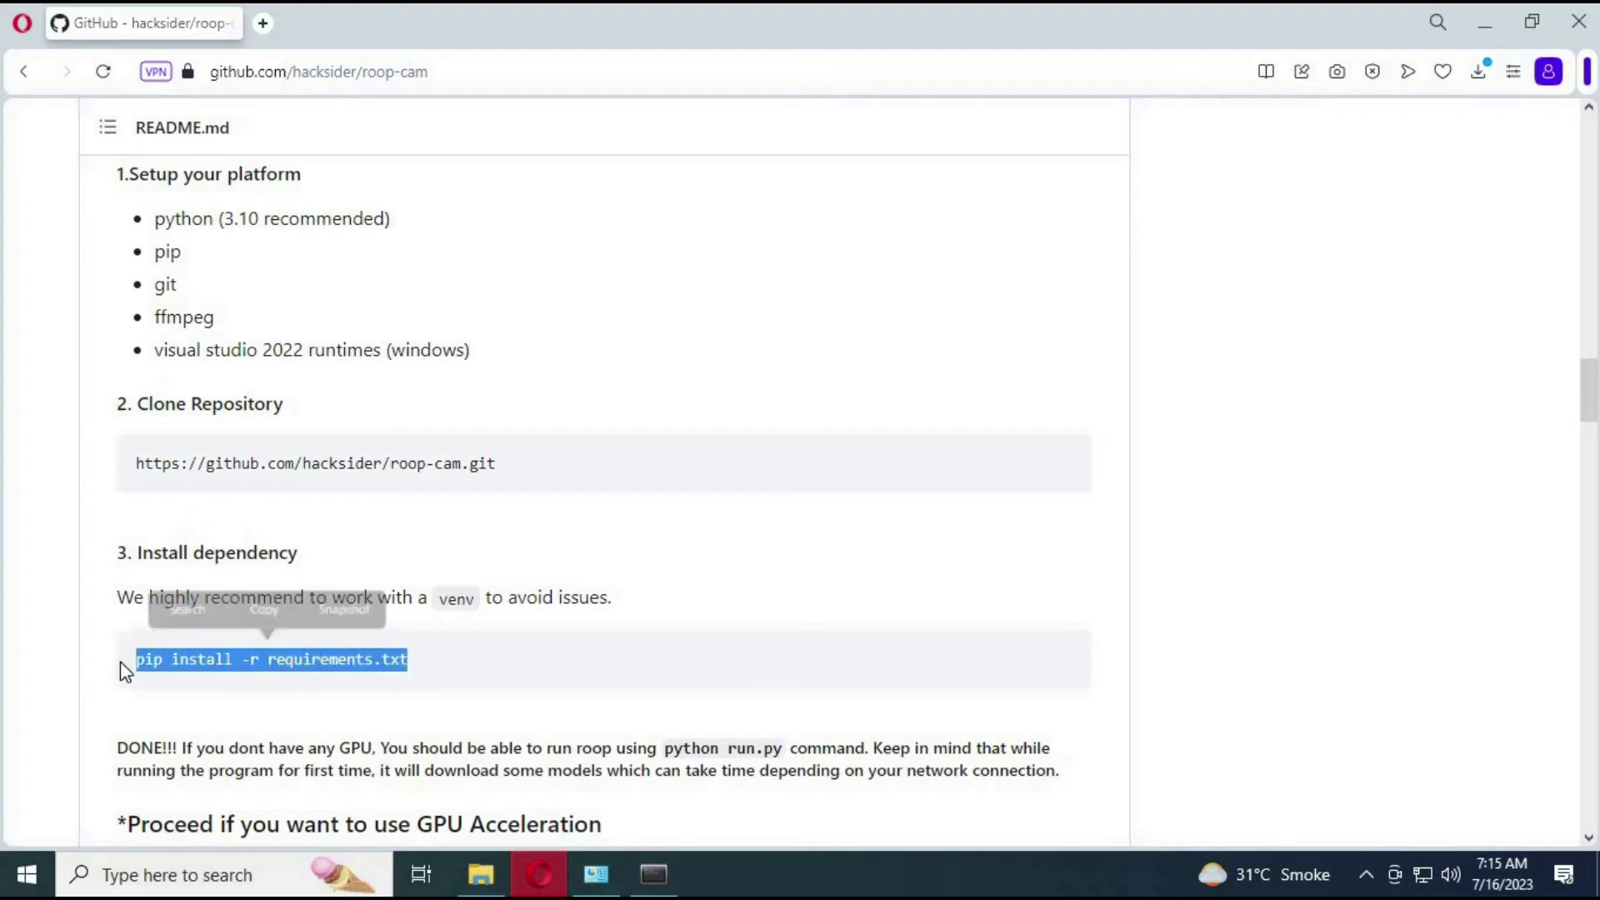
{"action": "key", "text": "ctrl+c"}
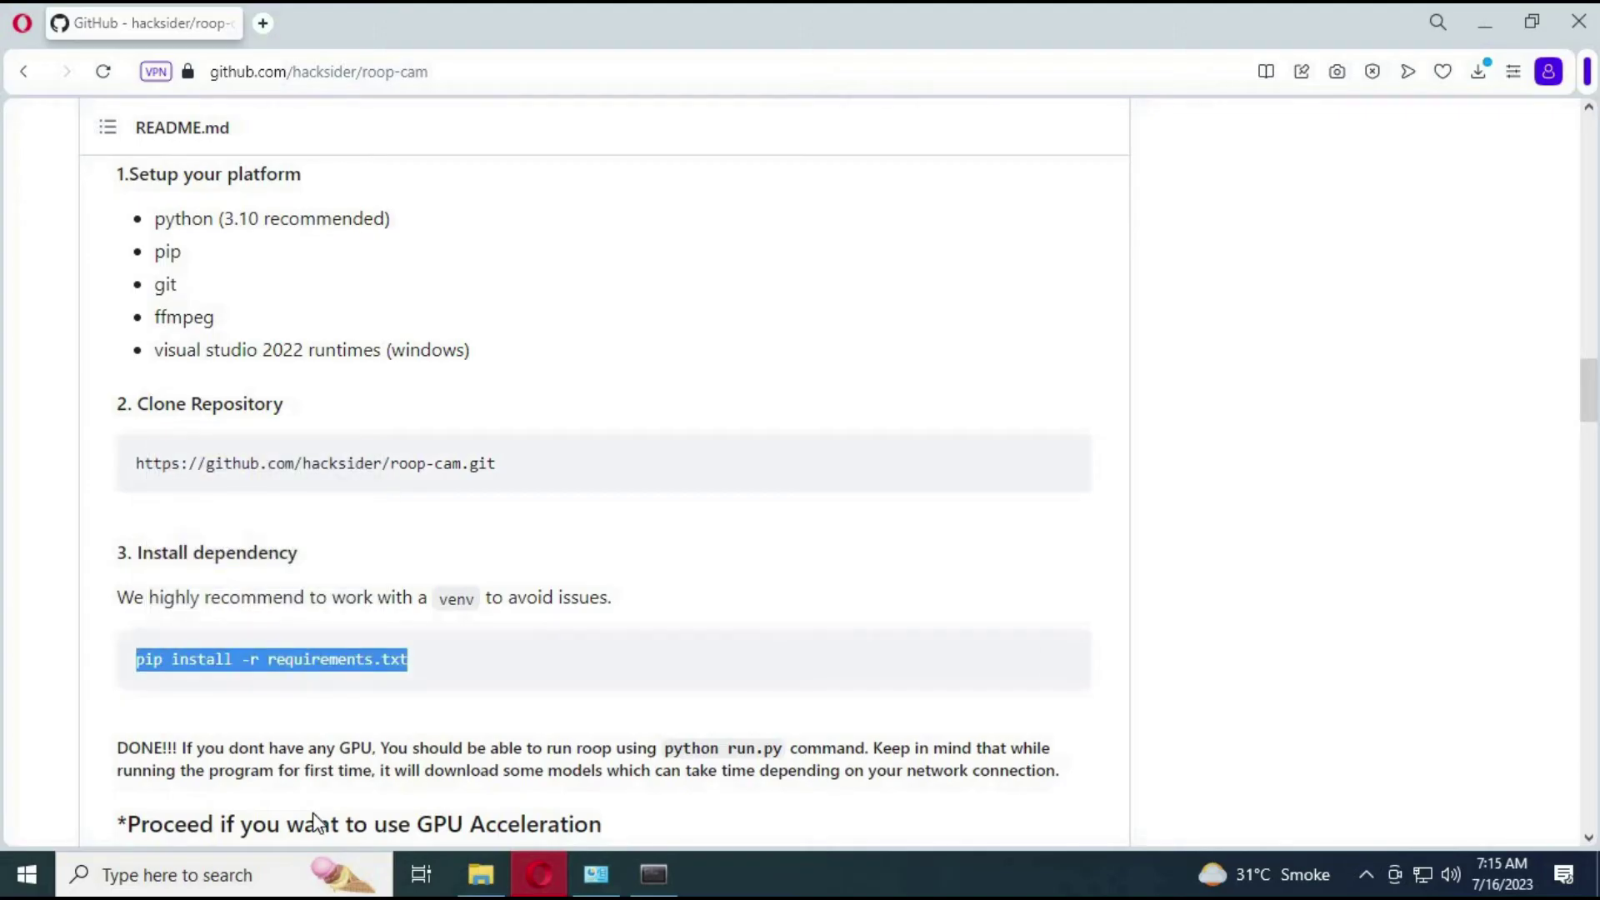
{"action": "left_click", "coordinate": [652, 872]}
- Paste and run 'pip install -r requirements.txt' in the roop folder
{"action": "key", "text": "ctrl+v"}
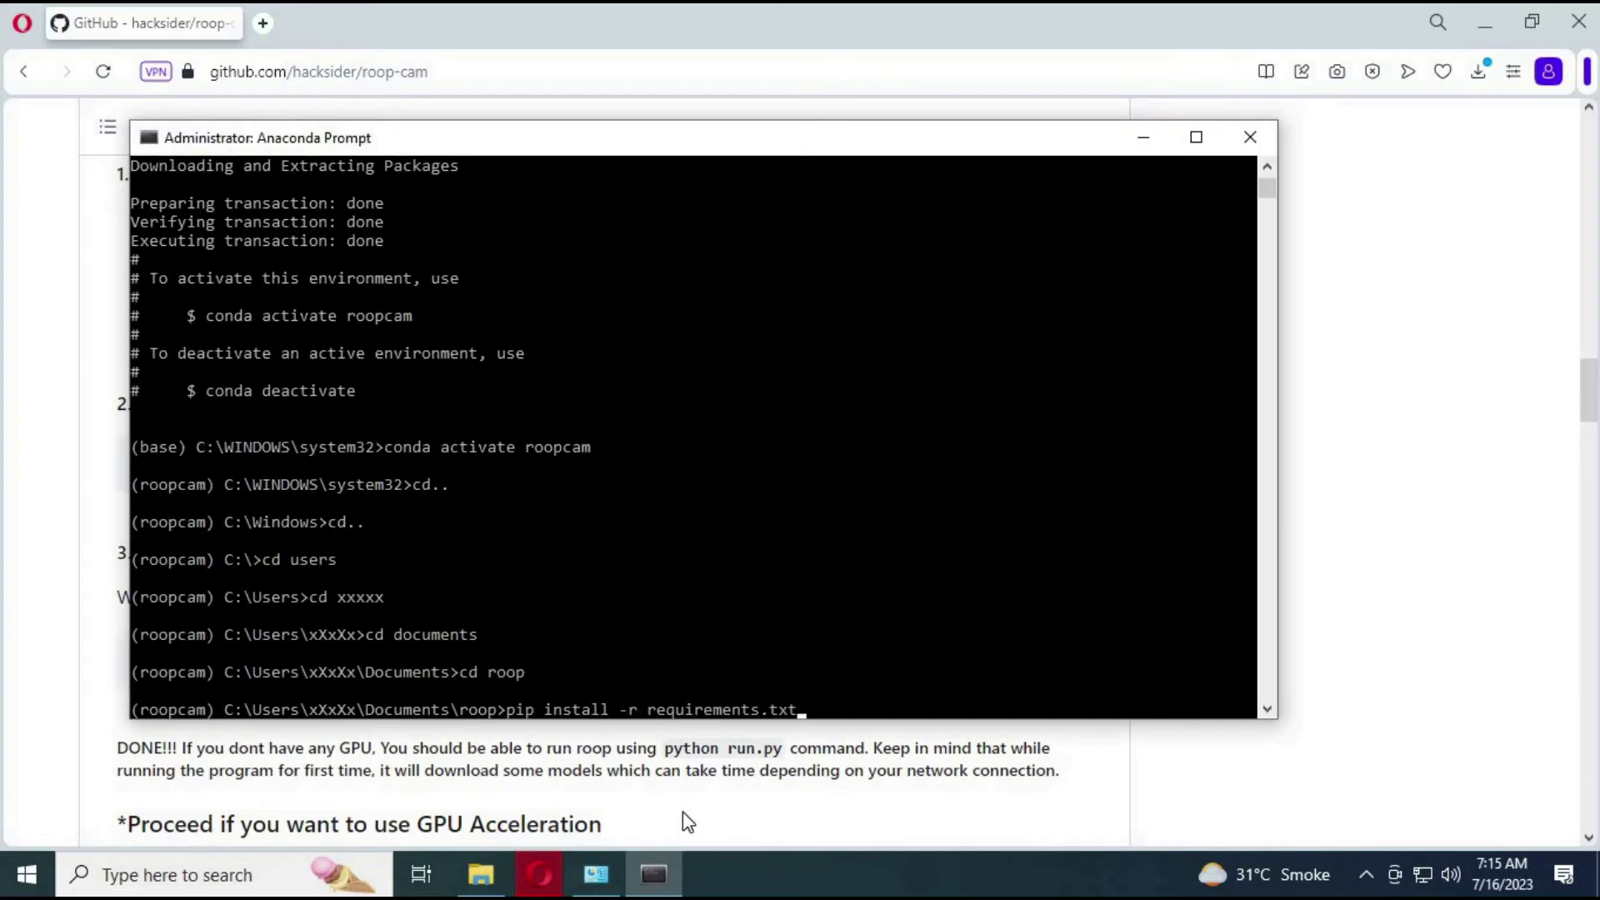
{"action": "key", "text": "Return"}
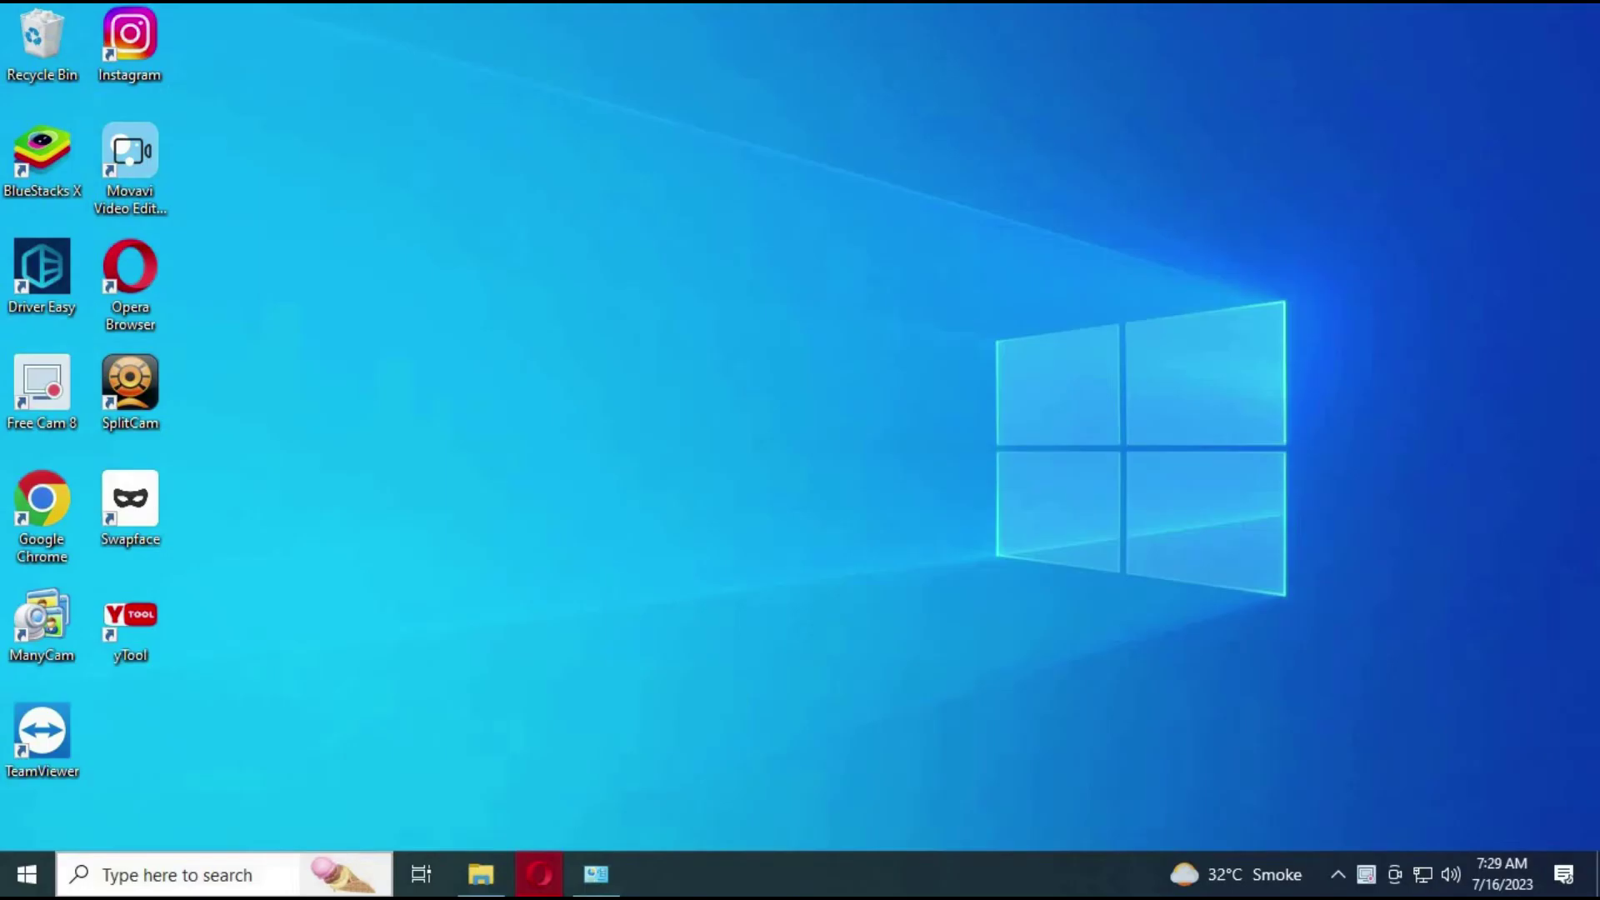
- Open Anaconda Prompt as administrator and activate the roop-cam conda environment
{"action": "left_click", "coordinate": [158, 875]}
{"action": "type", "text": "a"}
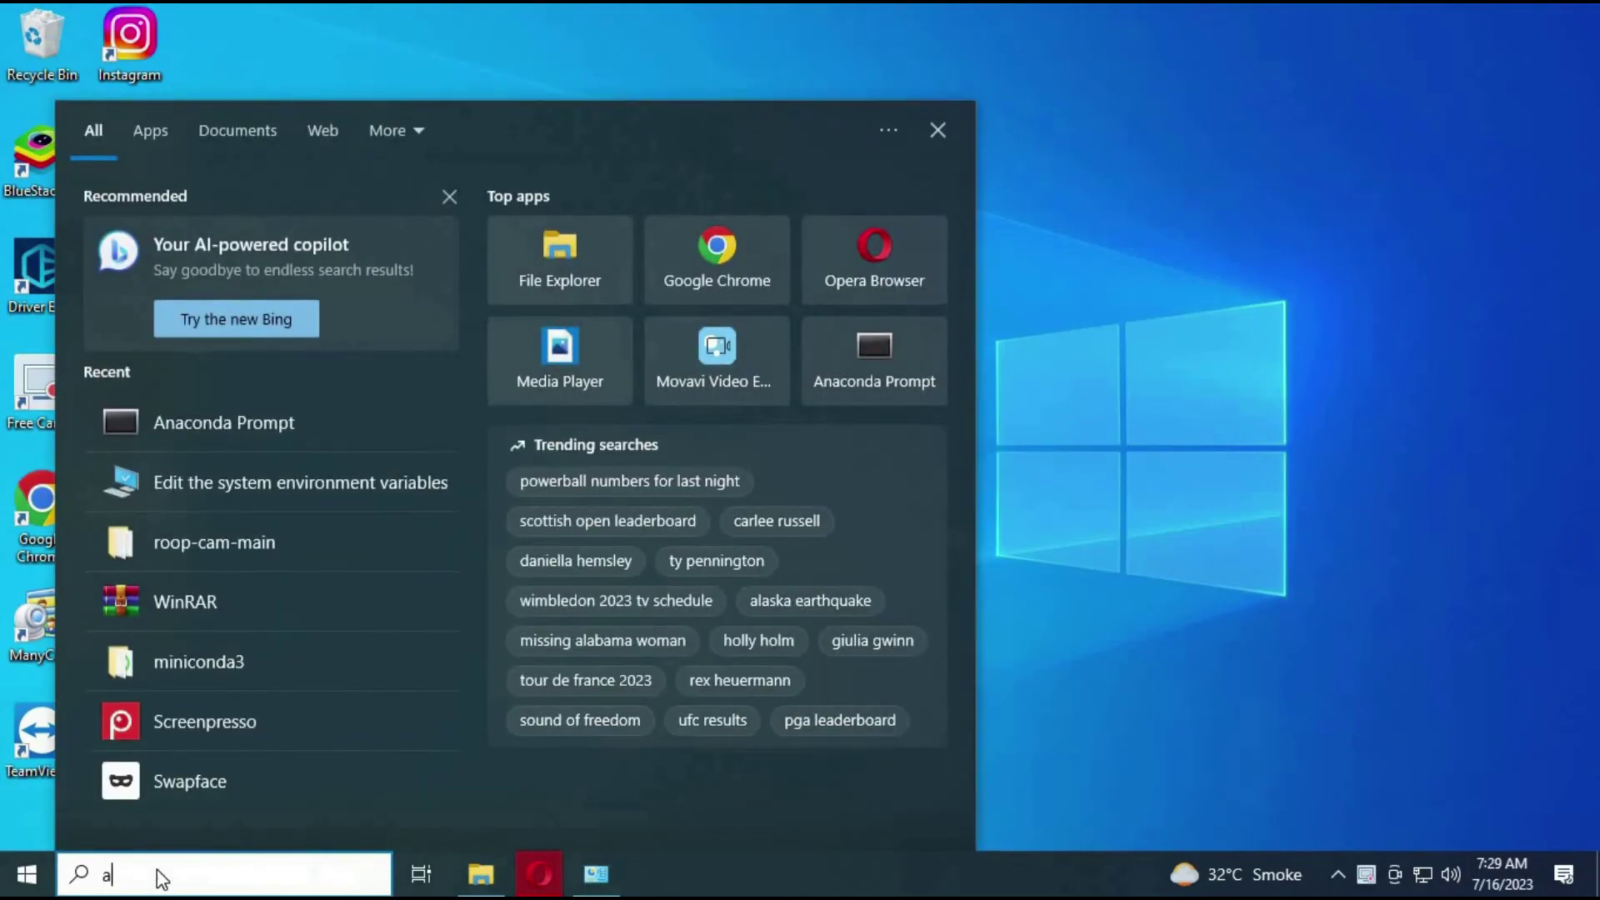
{"action": "type", "text": "nacond"}
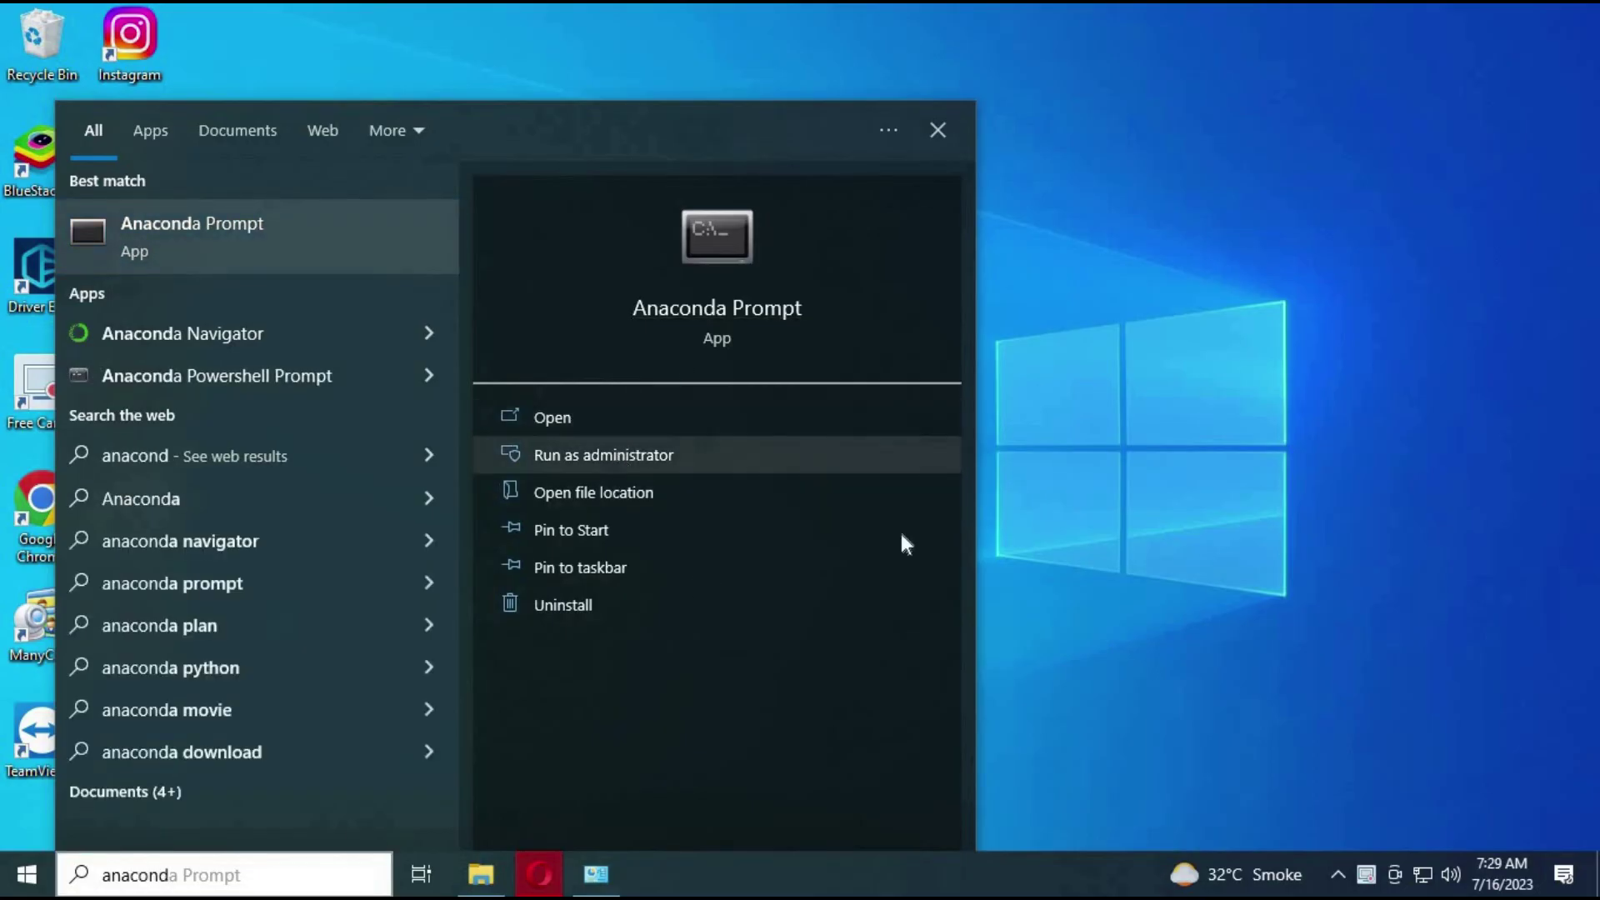
{"action": "key", "text": "Return"}
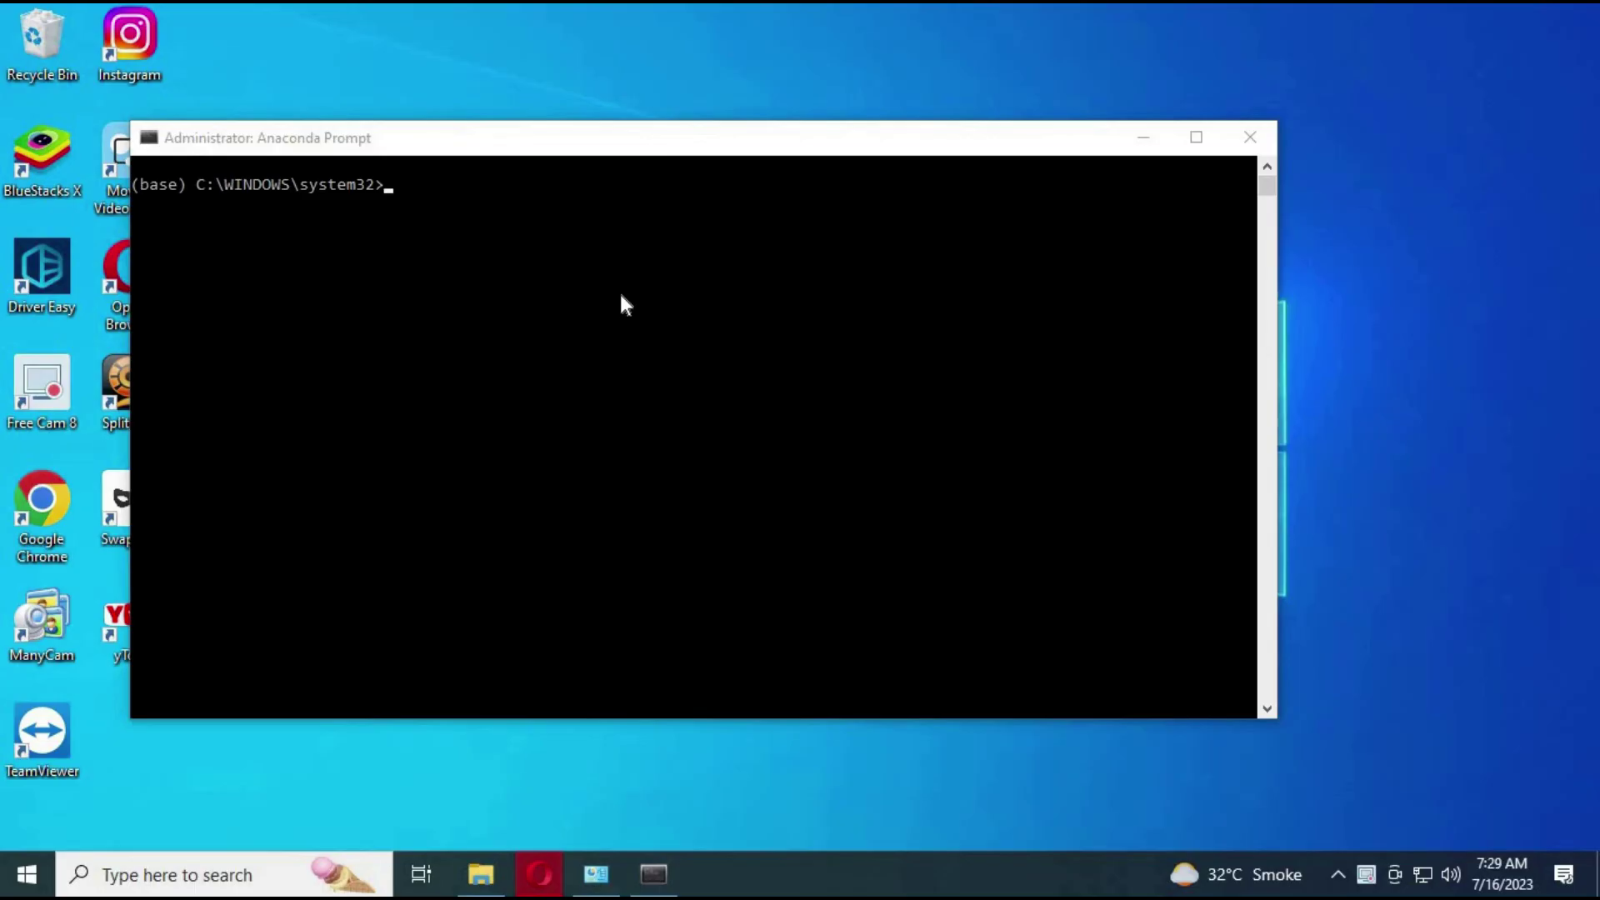
{"action": "left_click", "coordinate": [416, 215]}
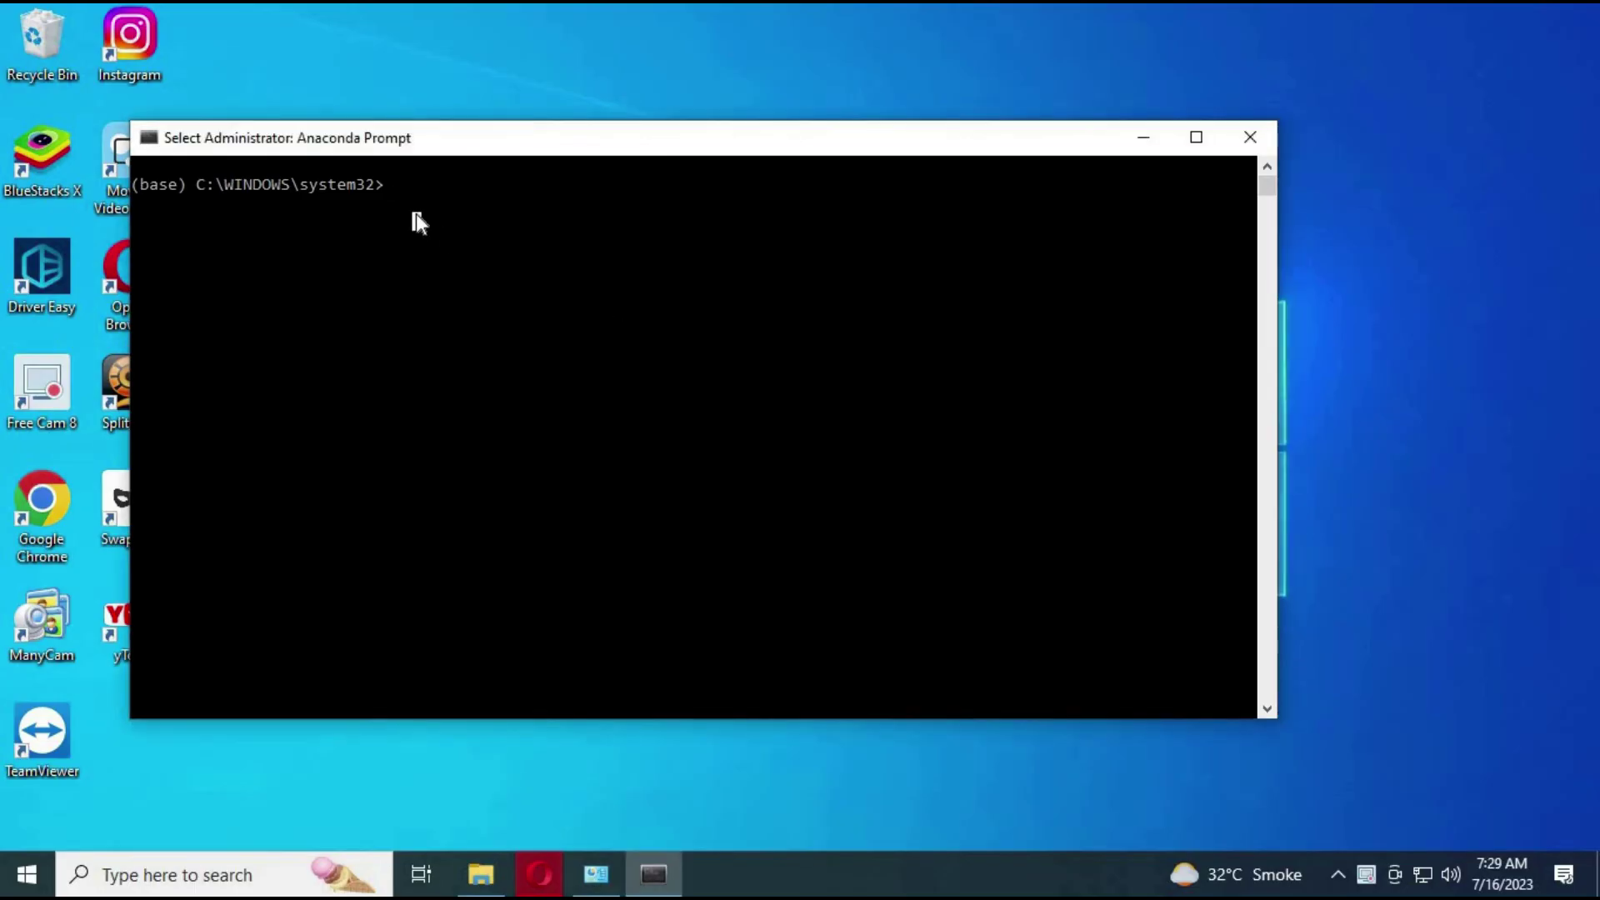
{"action": "type", "text": "con"}
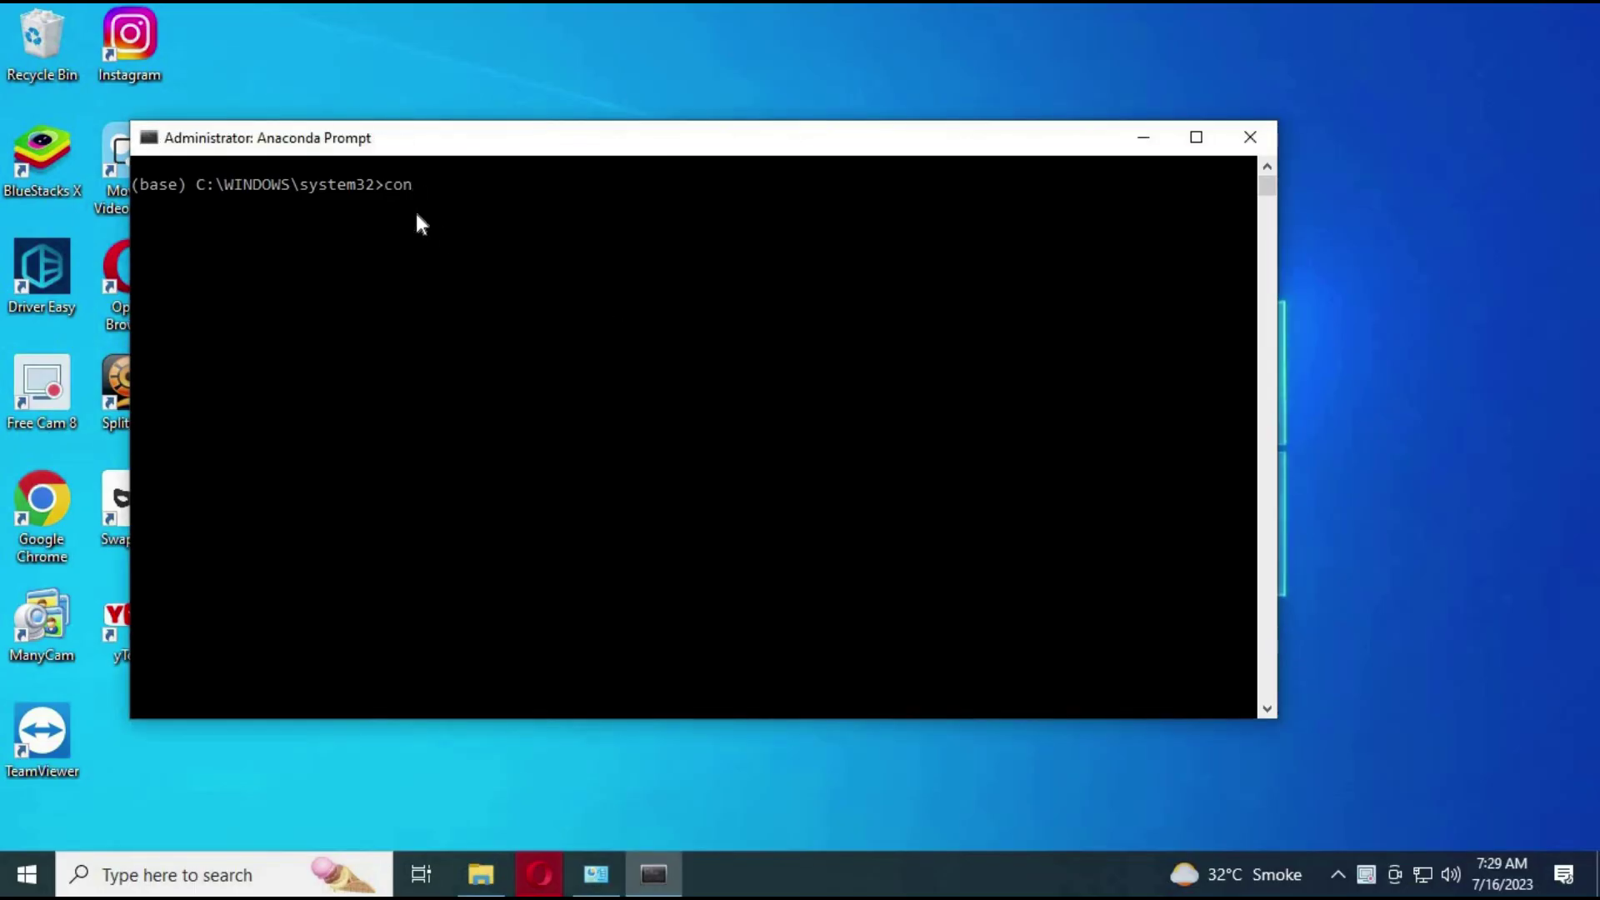
{"action": "type", "text": "da activate roop-ca"}
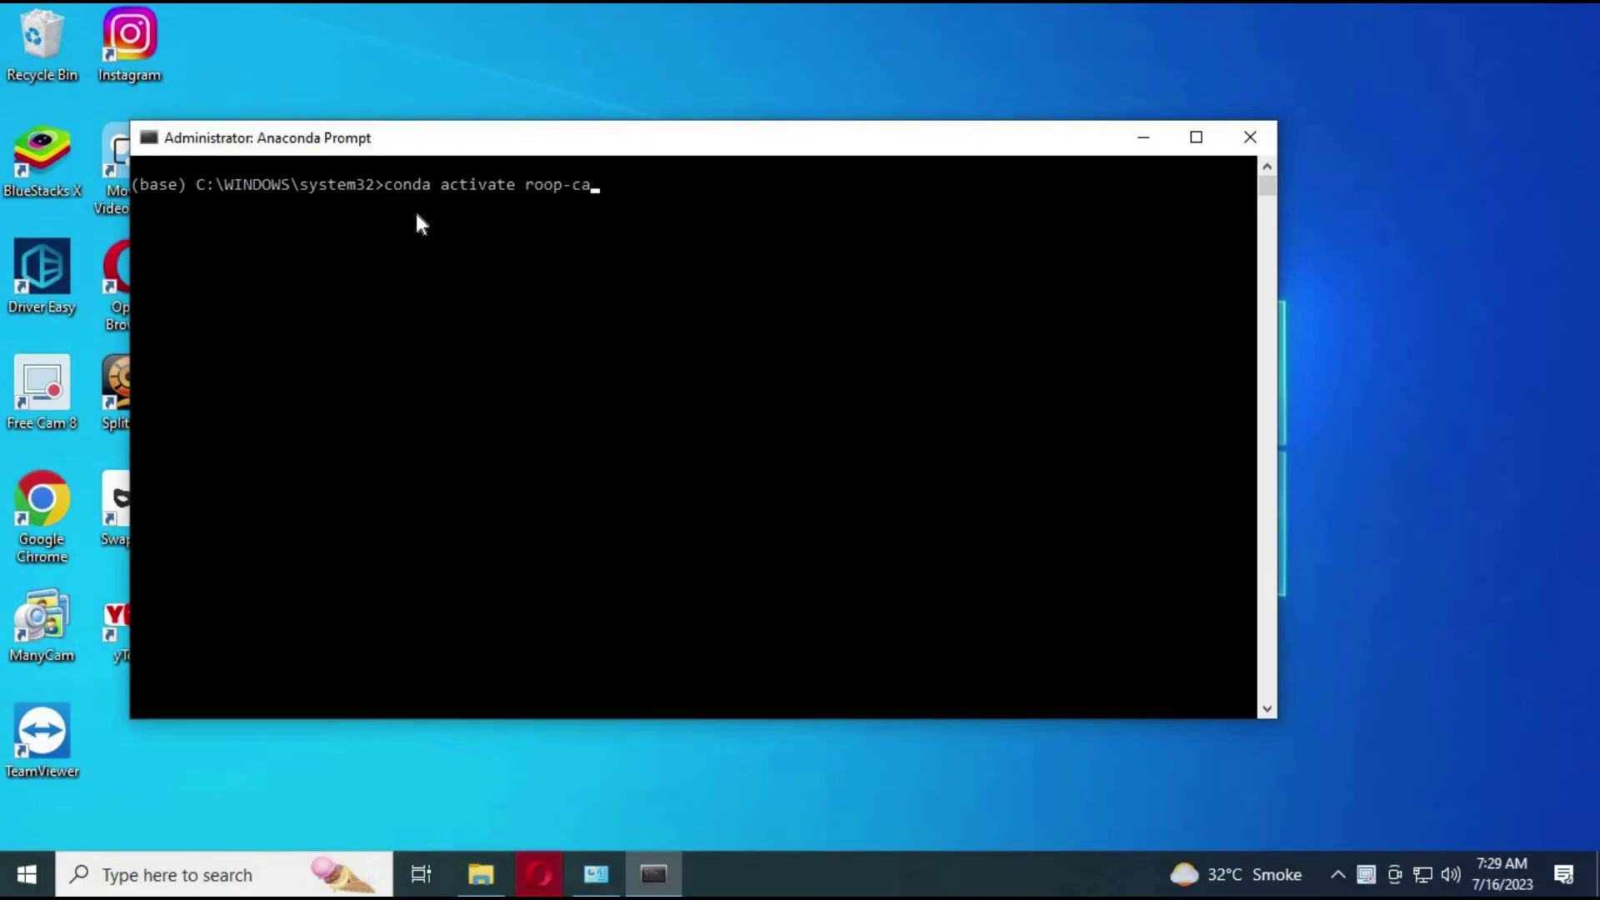
{"action": "type", "text": "m"}
{"action": "key", "text": "Return"}
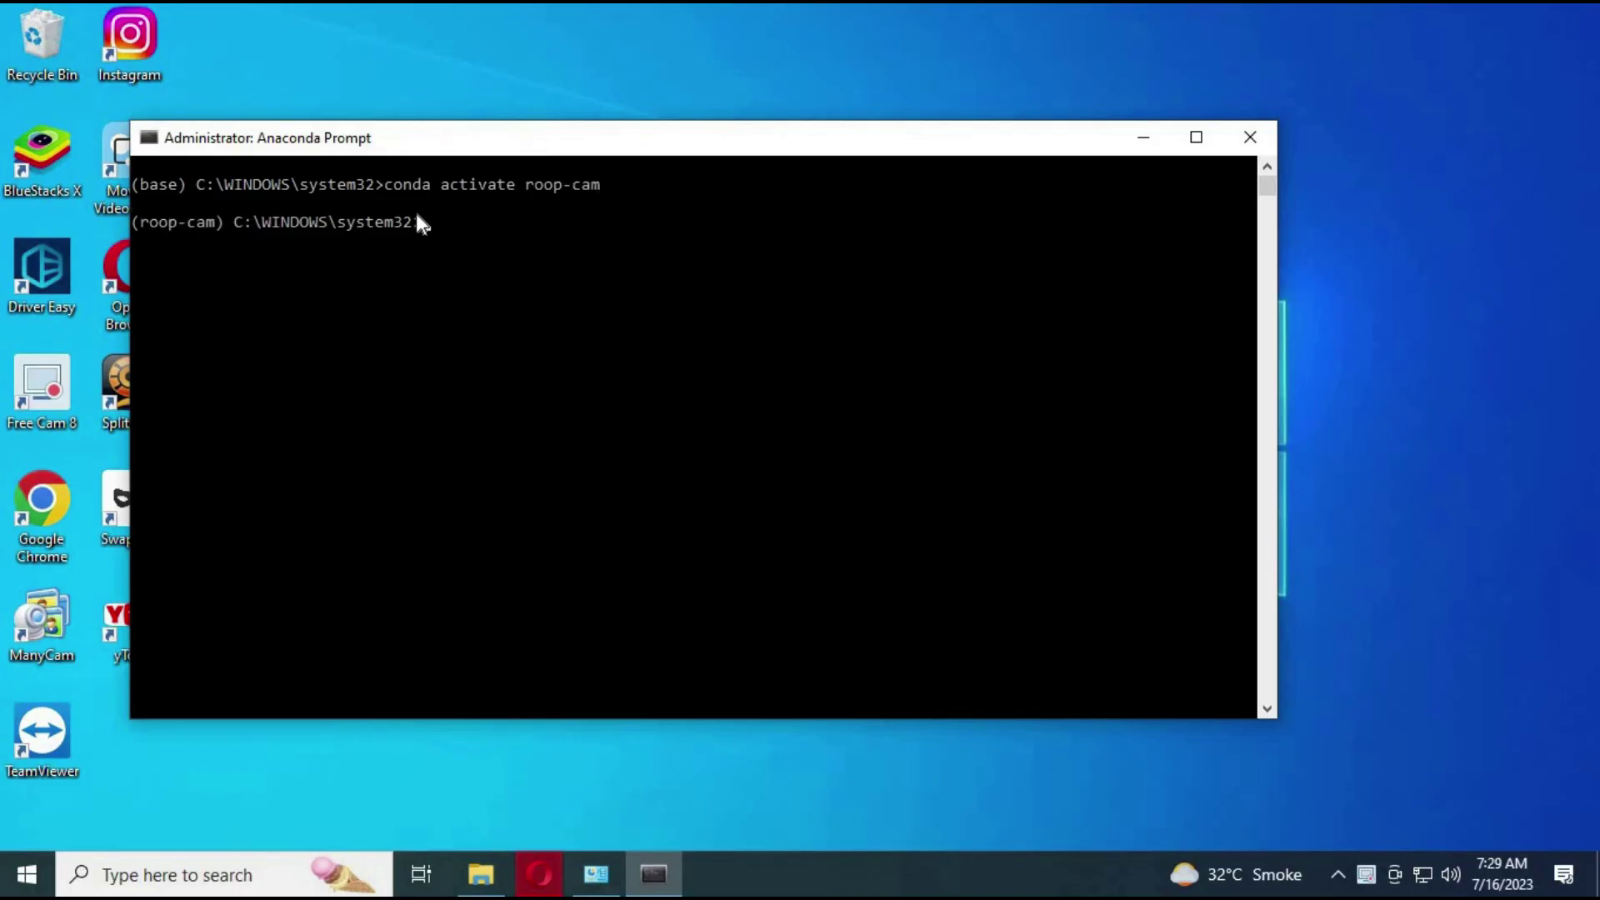
- Change directory from system32 to C:\Users\<user>\Downloads\roop-cam-main
{"action": "type", "text": "cd.."}
{"action": "key", "text": "Return"}
{"action": "type", "text": "cd"}
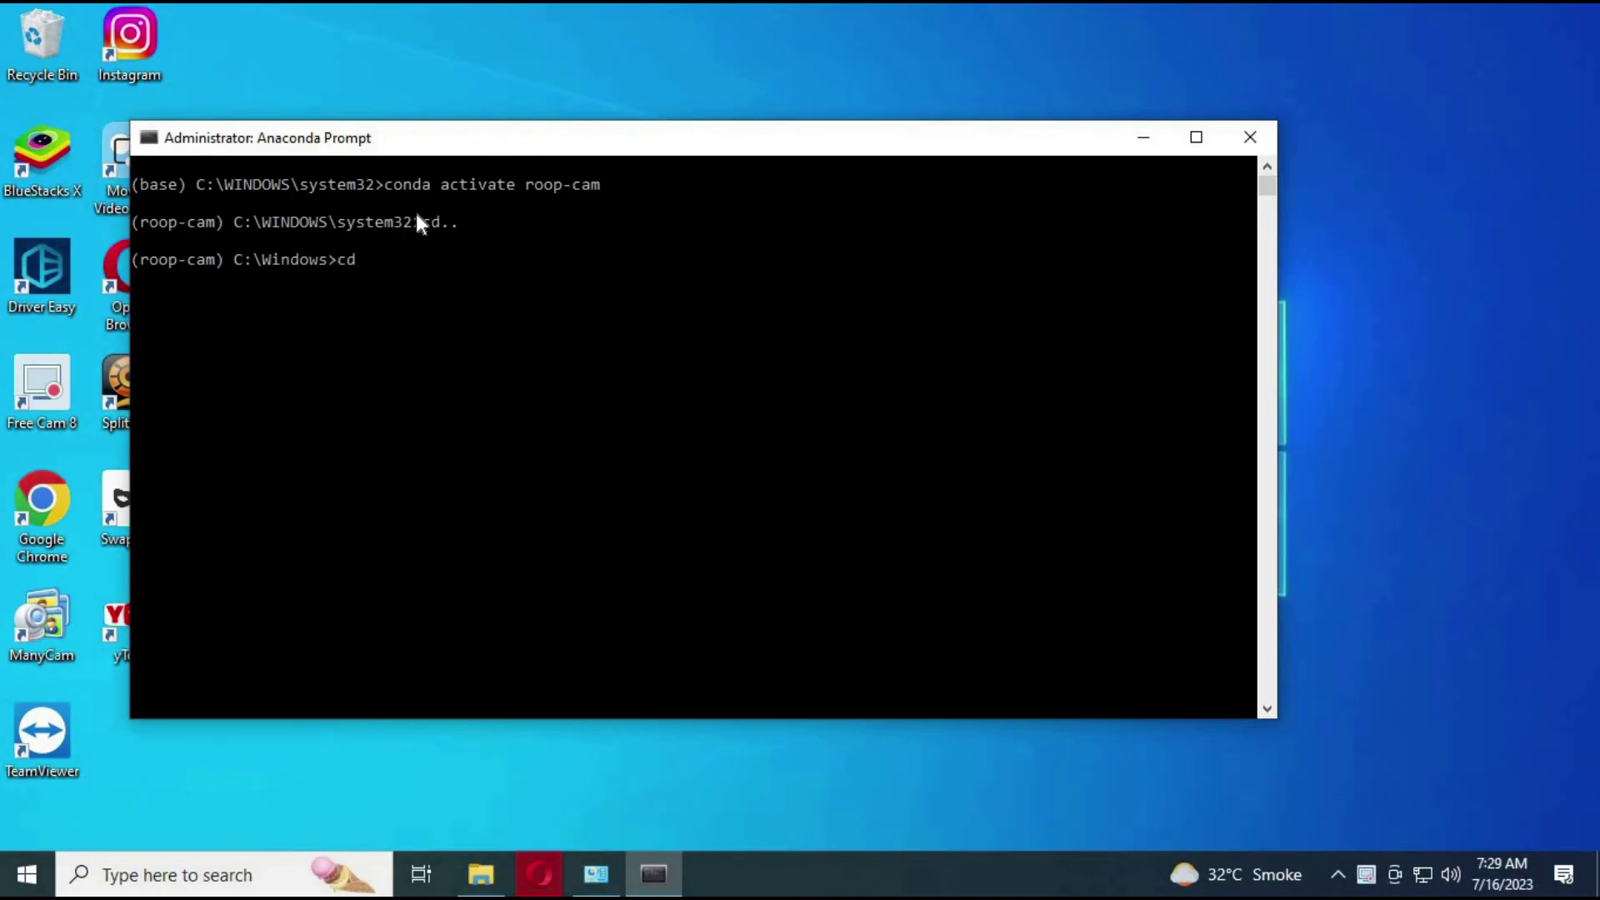
{"action": "type", "text": ".."}
{"action": "key", "text": "Return"}
{"action": "type", "text": "cd users"}
{"action": "key", "text": "Return"}
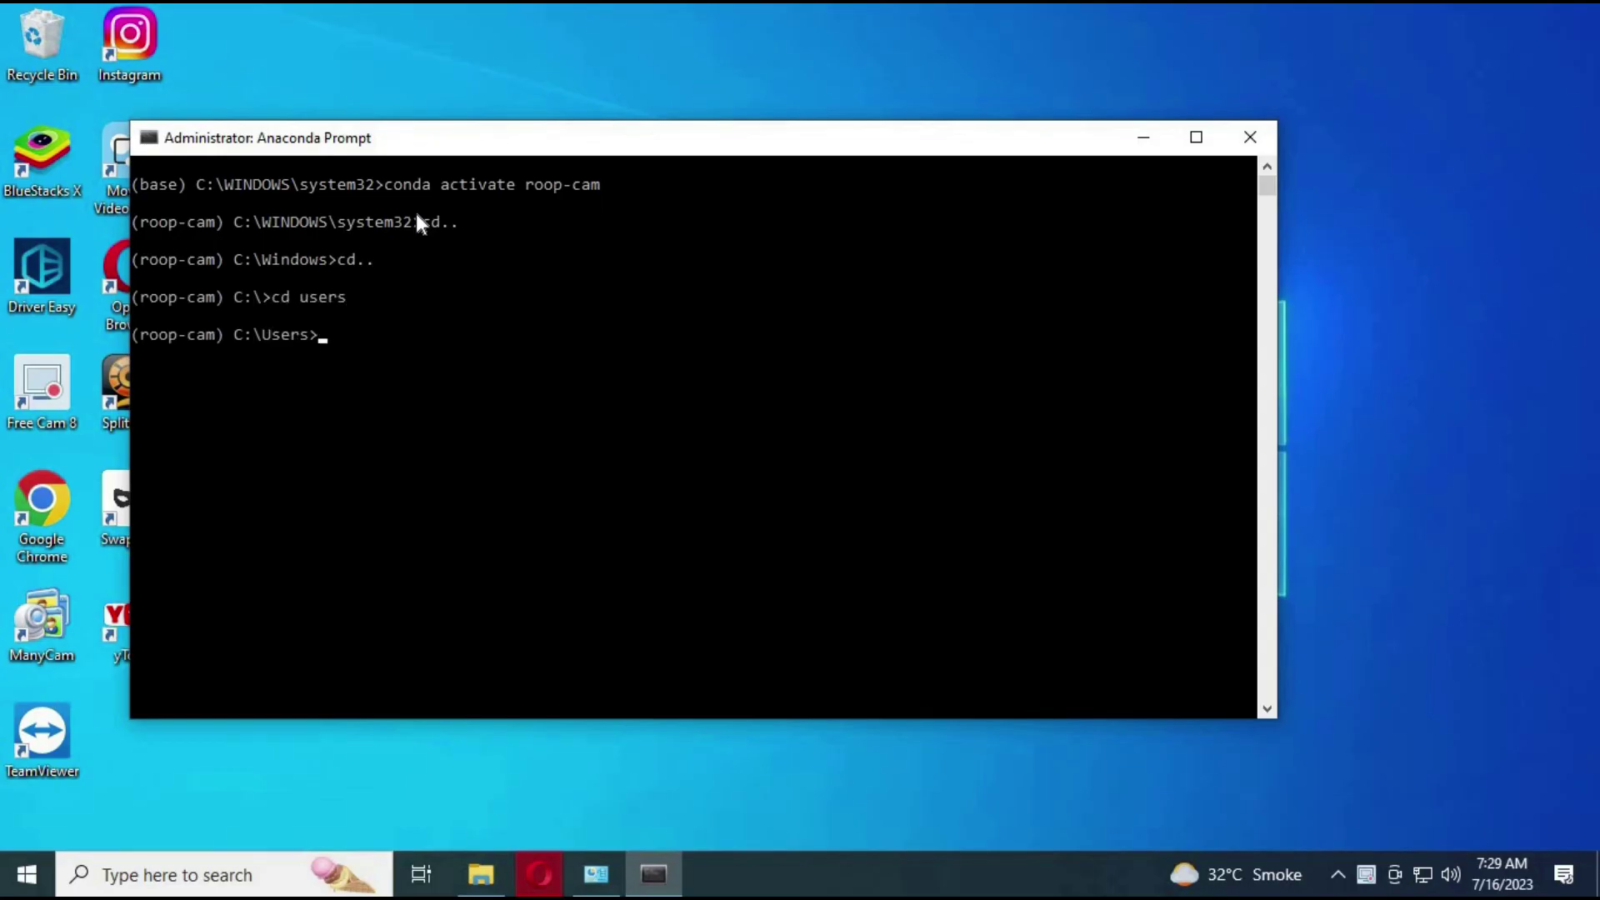
{"action": "type", "text": "cd"}
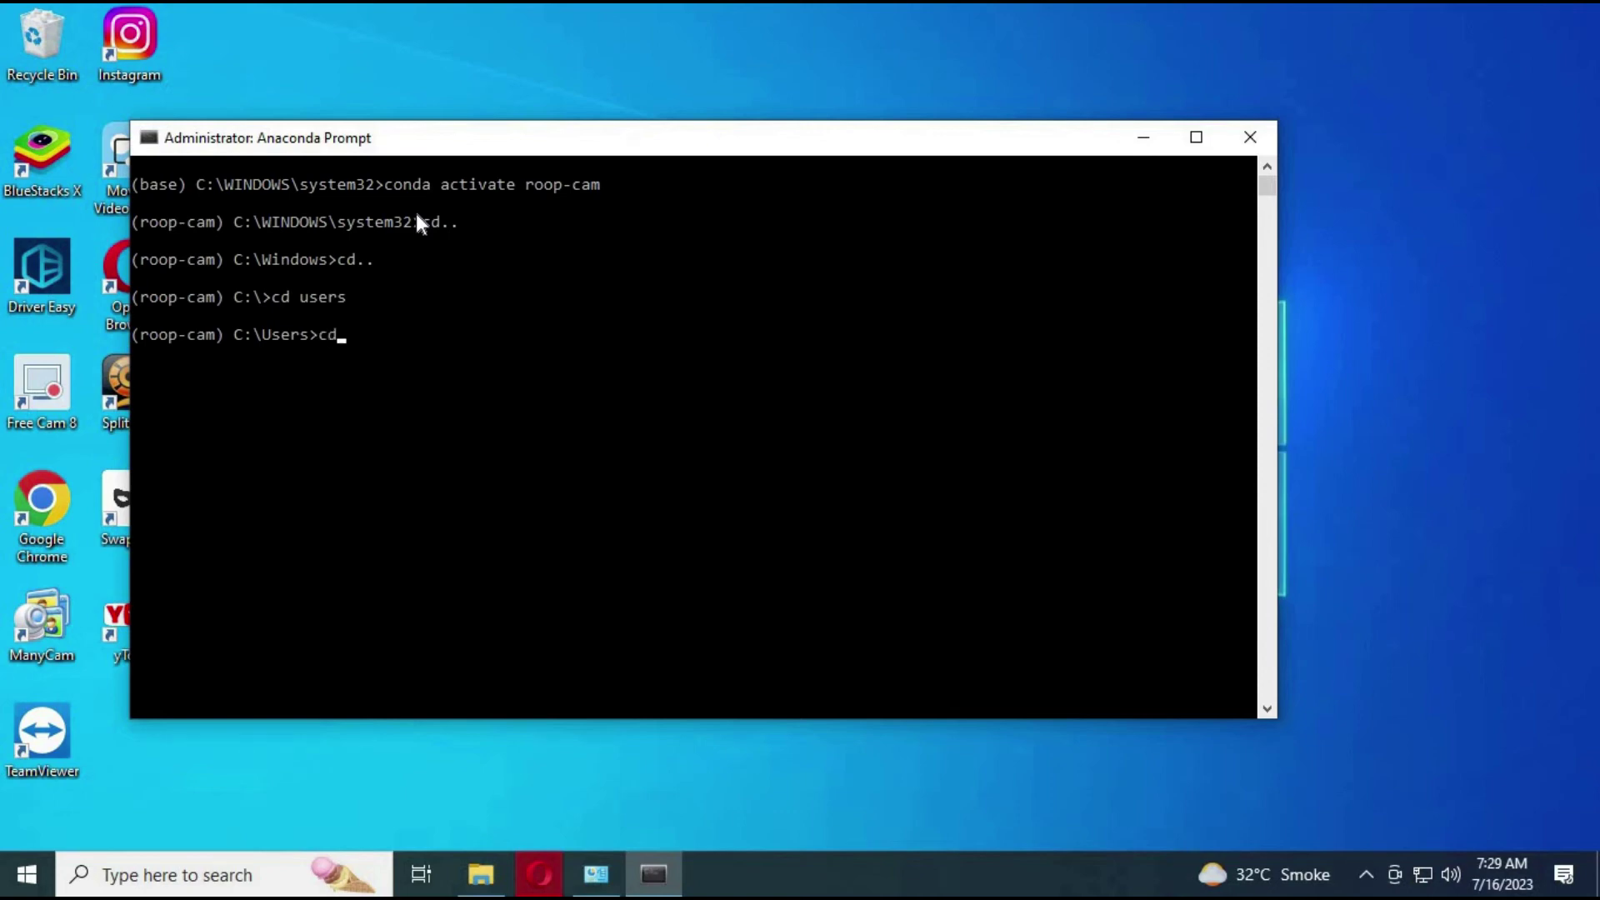
{"action": "type", "text": " xxxxx"}
{"action": "key", "text": "Return"}
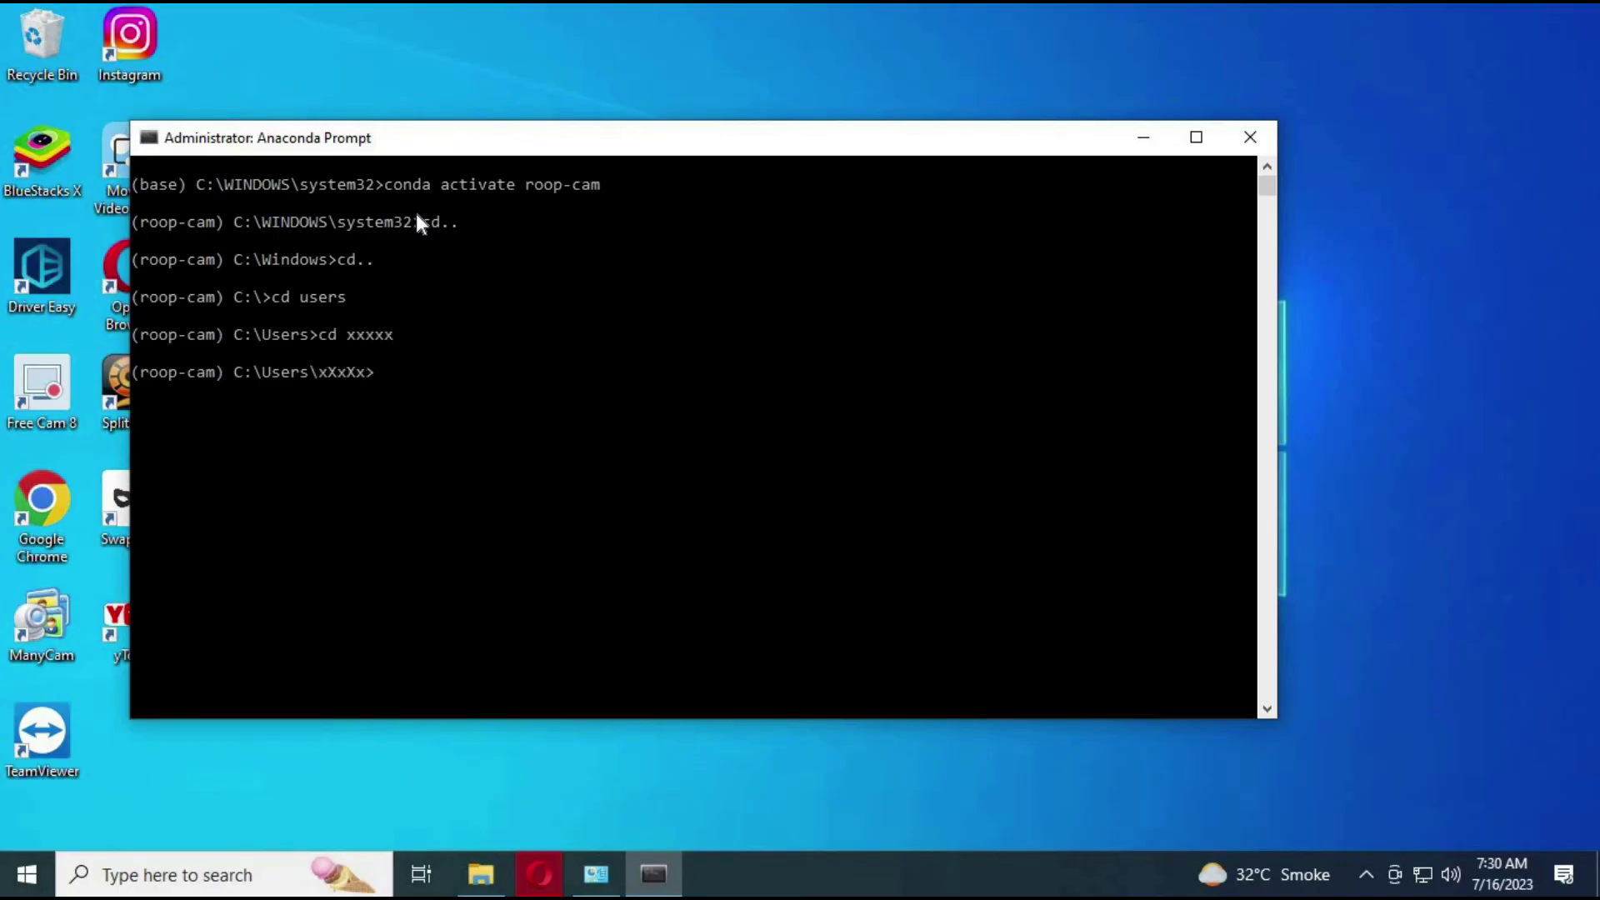
{"action": "type", "text": "cd downloads"}
{"action": "key", "text": "Return"}
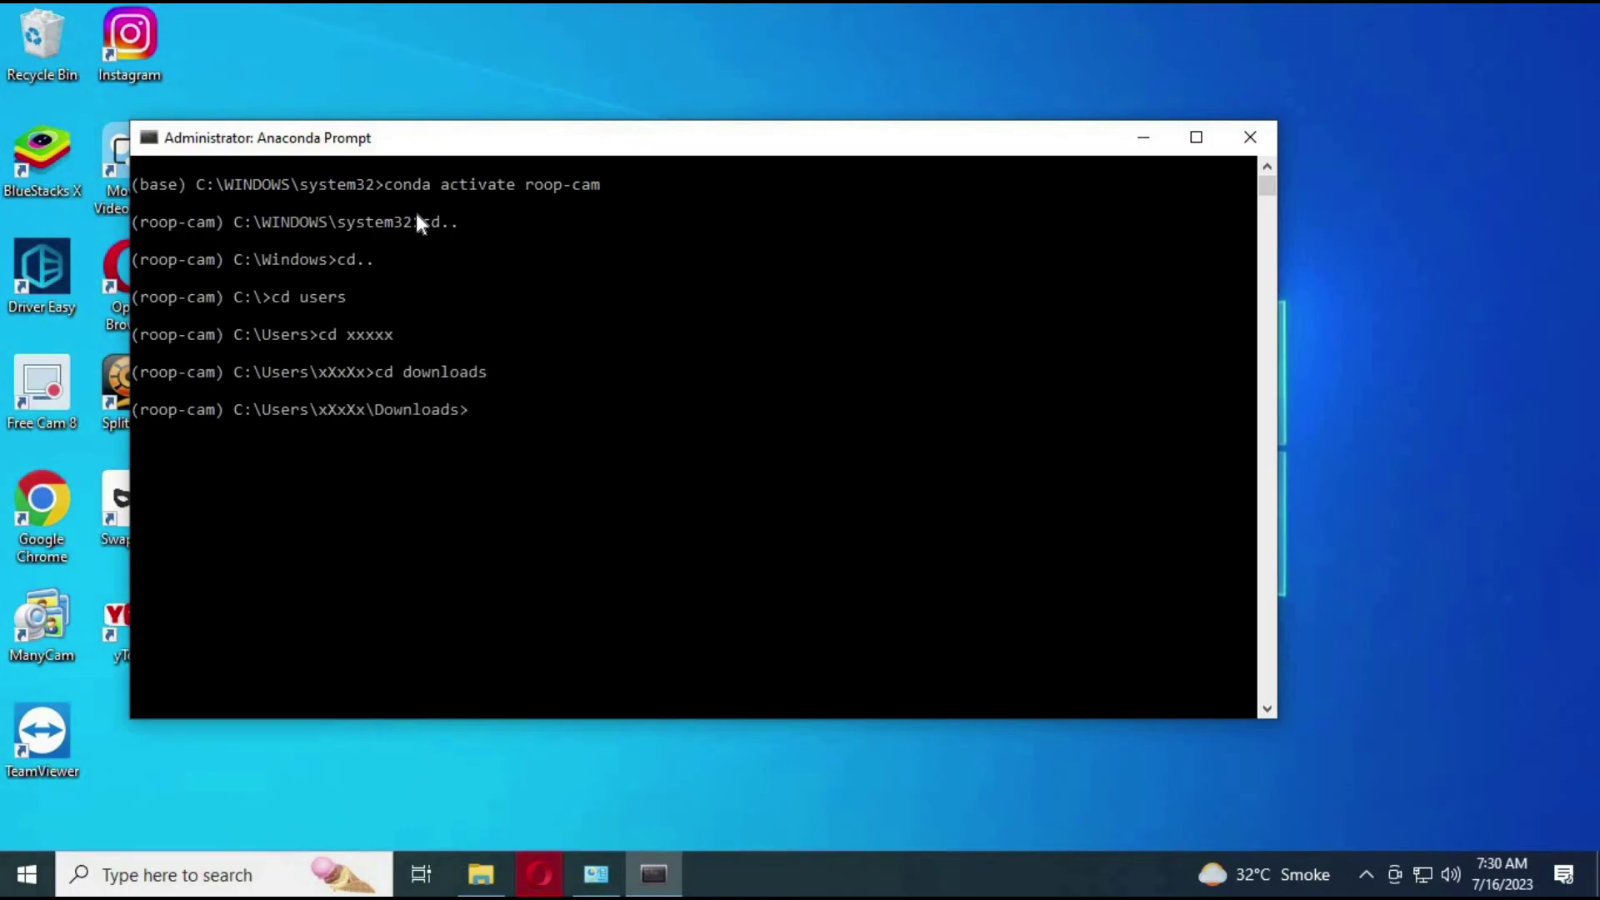
{"action": "type", "text": "cd roop-cam-main"}
{"action": "key", "text": "Return"}
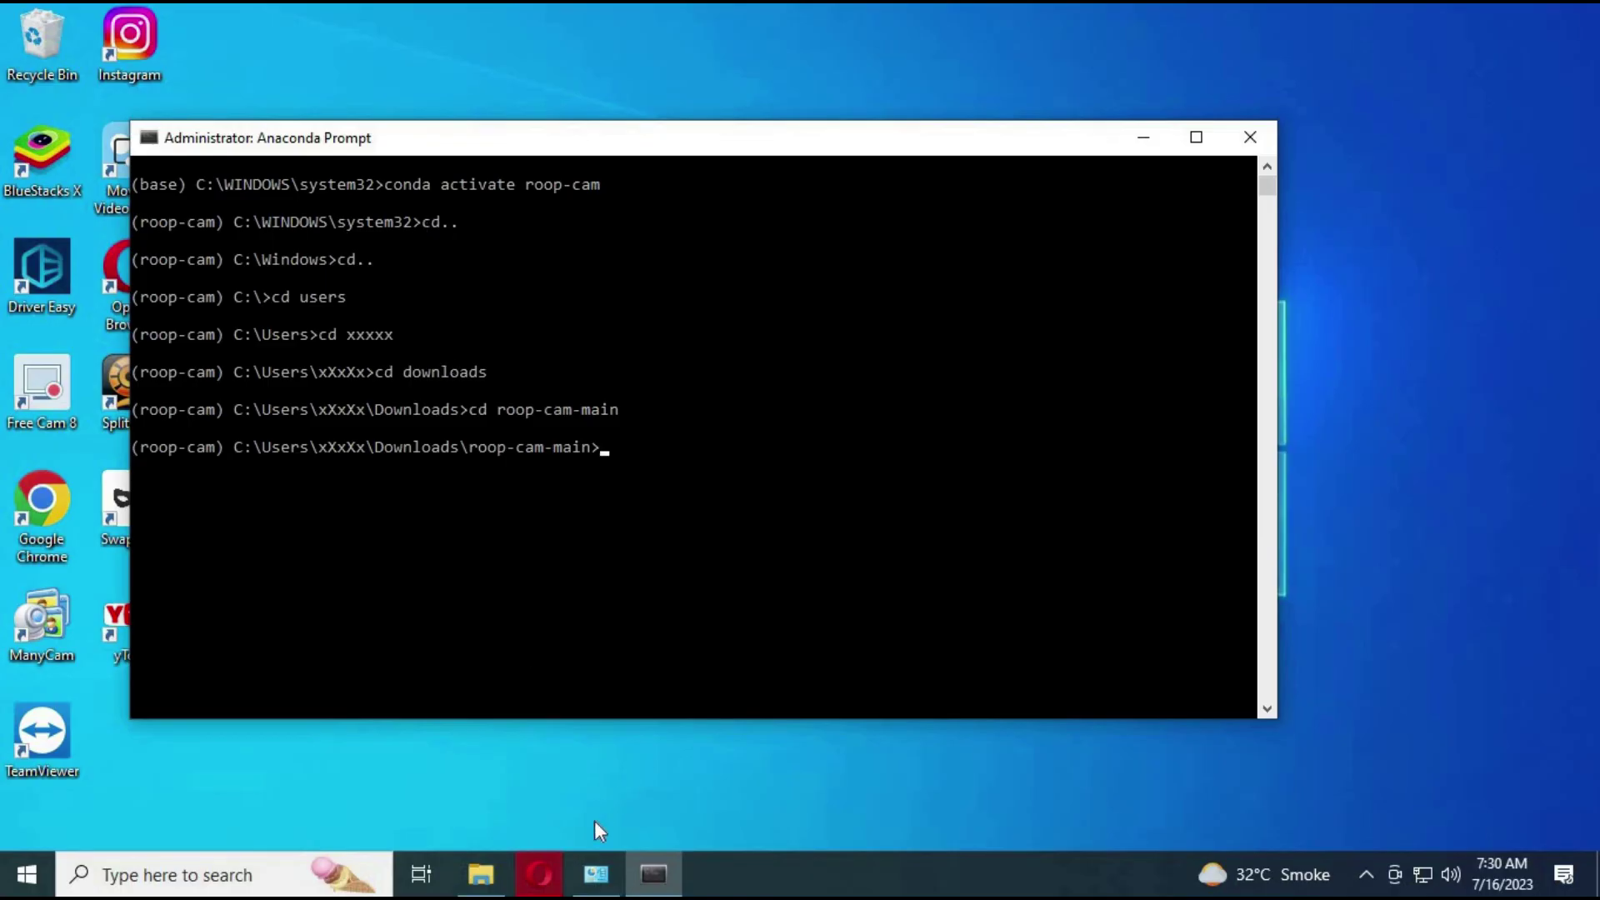
- Copy the 'python run.py' command from the DONE paragraph of the roop-cam README
{"action": "left_click", "coordinate": [539, 874]}
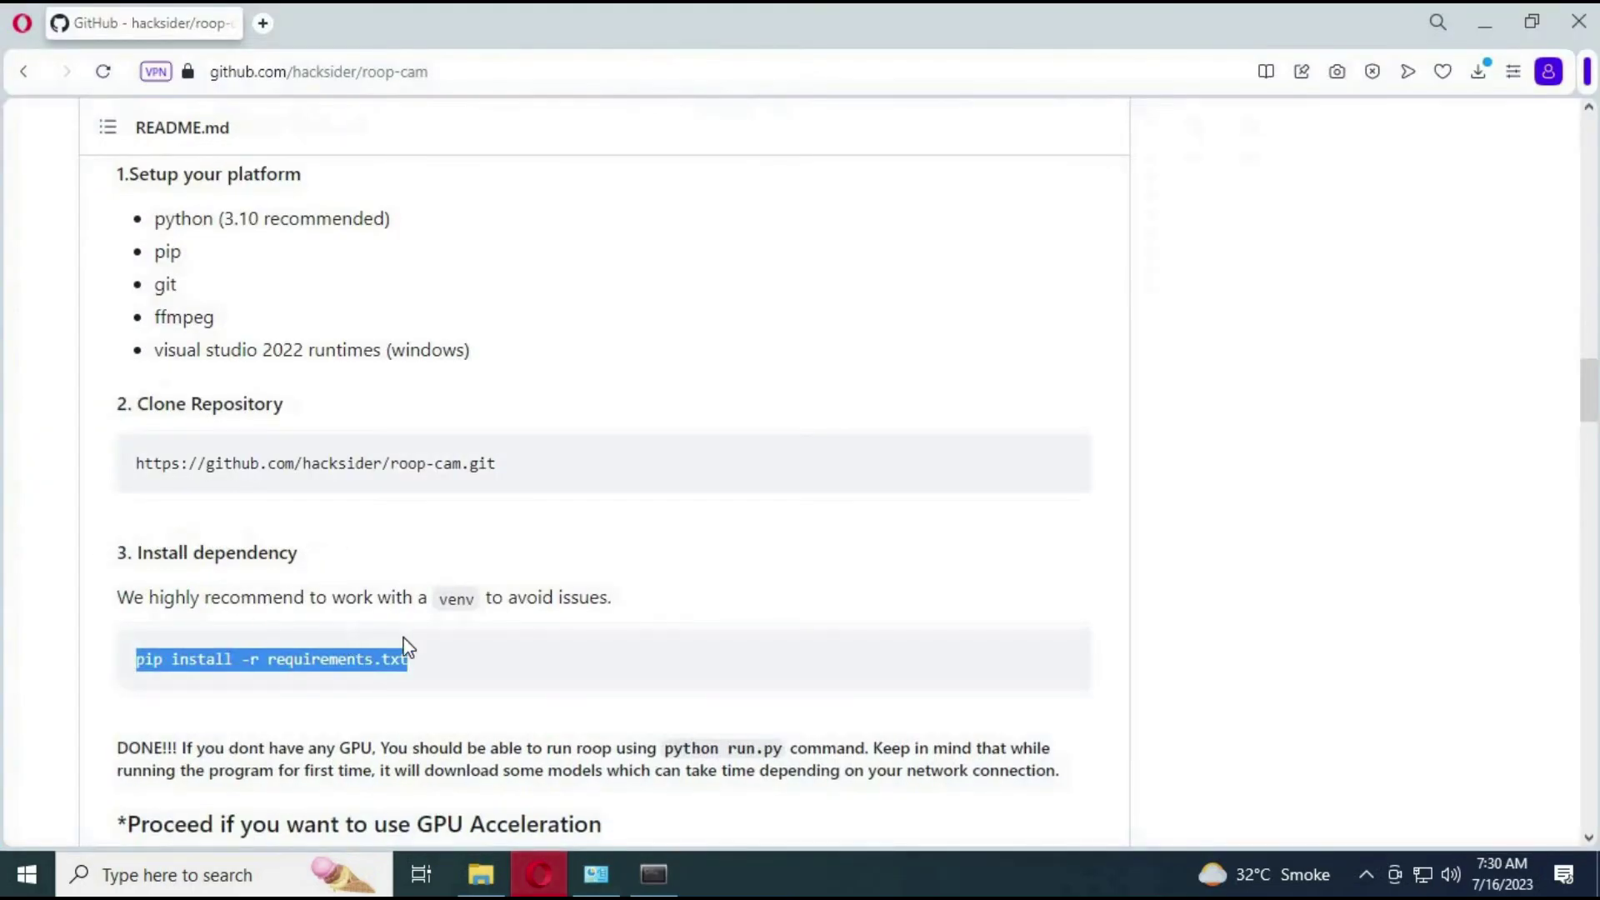
{"action": "left_click_drag", "start_coordinate": [1588, 401], "coordinate": [1587, 431]}
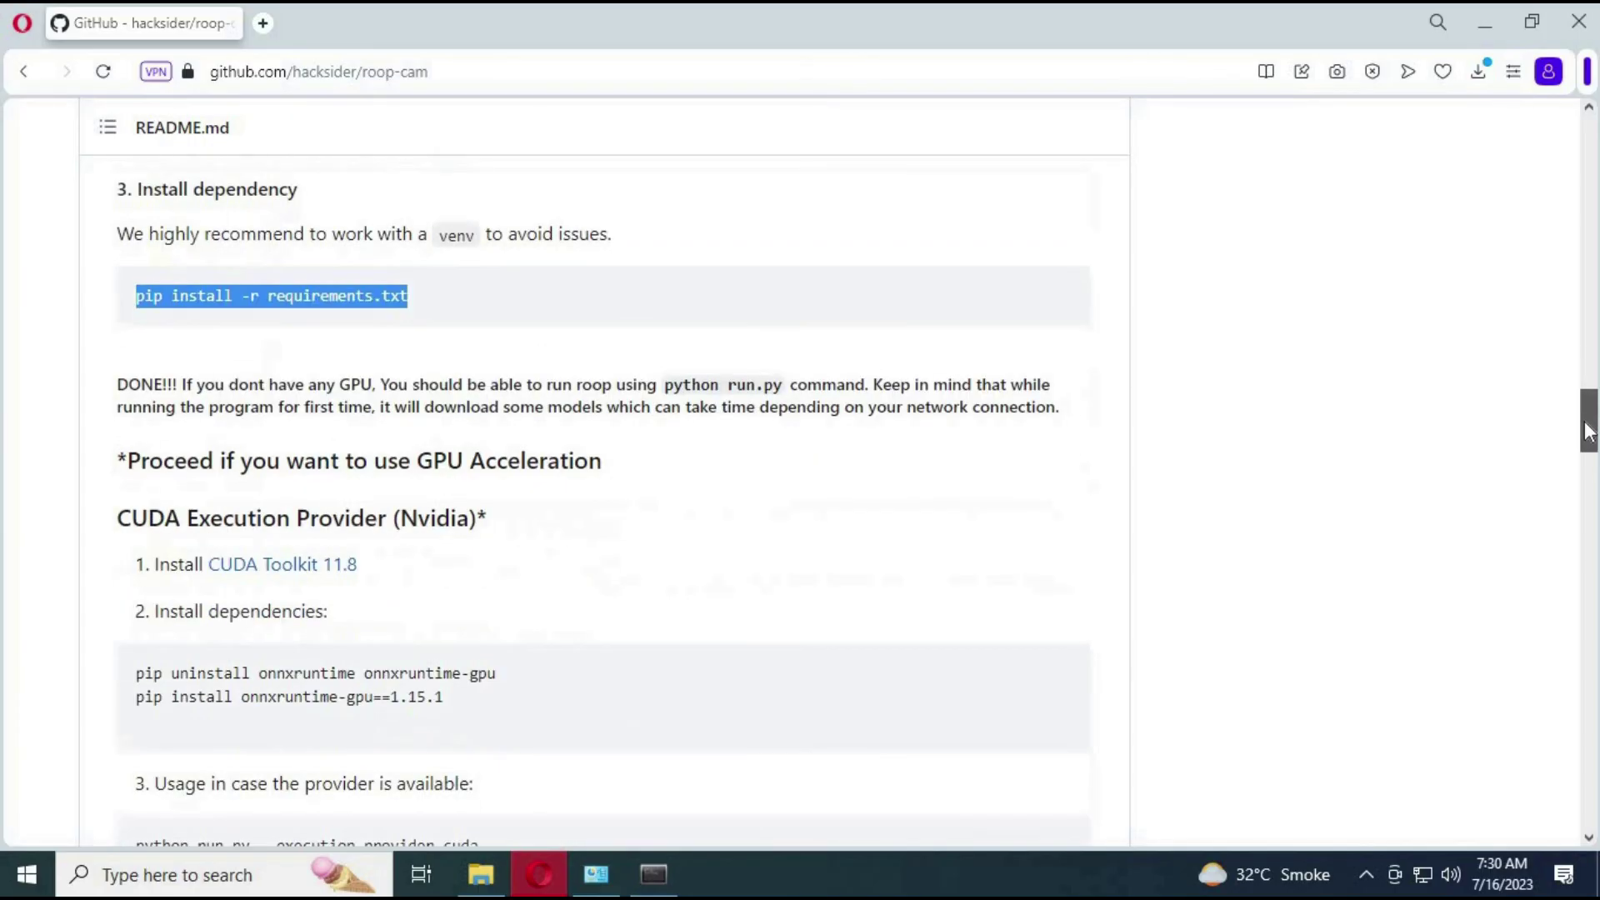
{"action": "scroll", "coordinate": [828, 446], "scroll_direction": "up", "scroll_amount": 1}
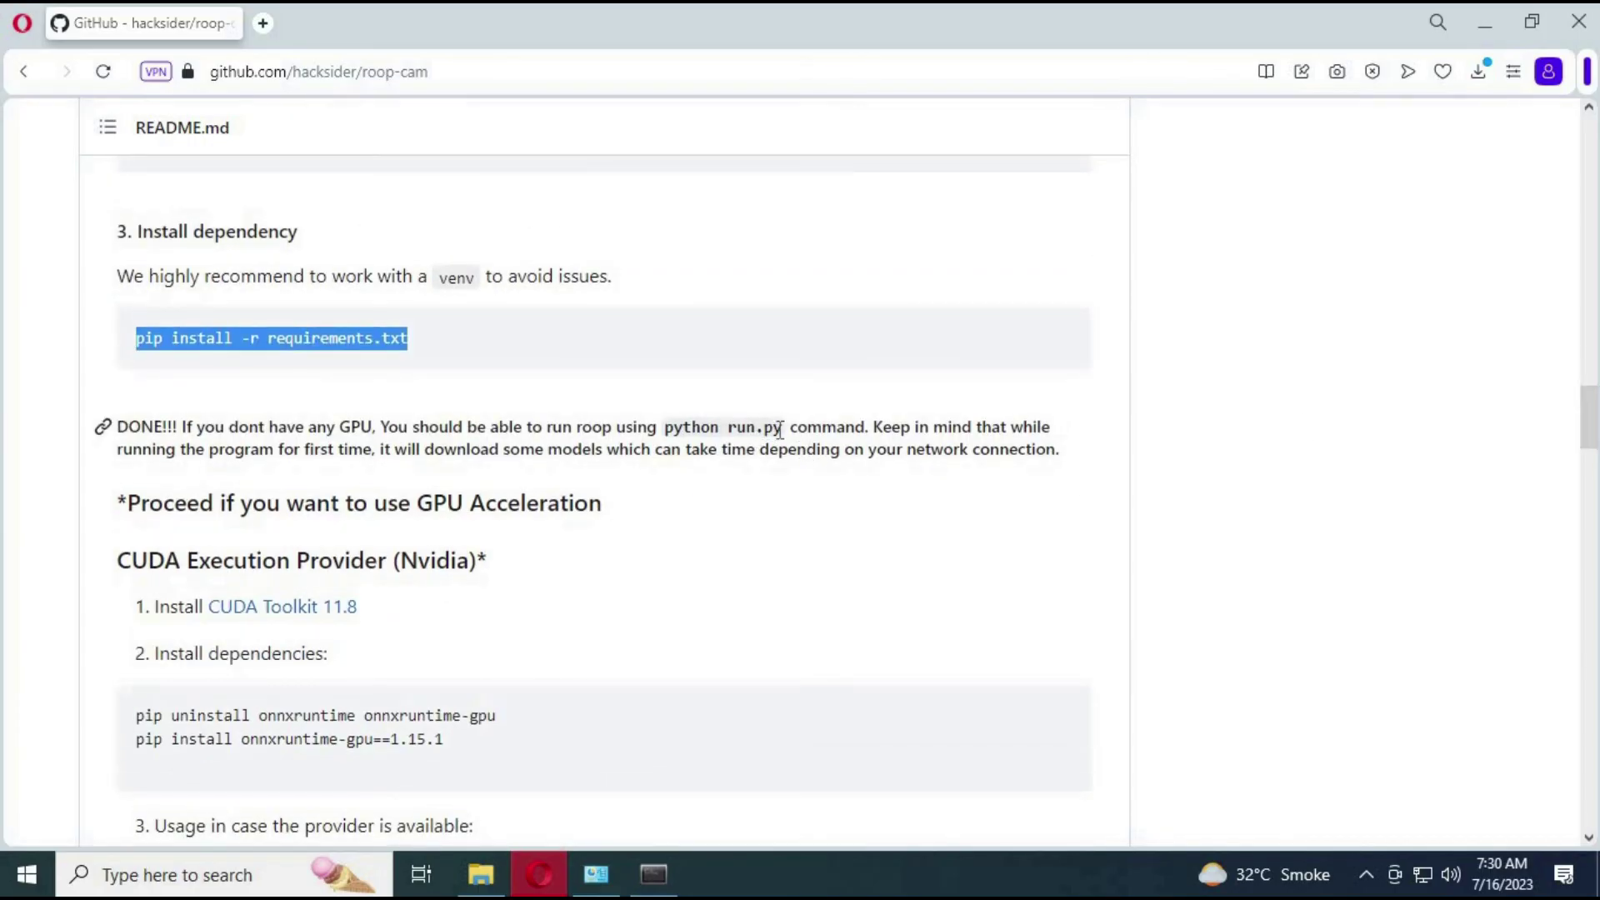
{"action": "left_click_drag", "start_coordinate": [781, 430], "coordinate": [658, 430]}
{"action": "left_click", "coordinate": [764, 430]}
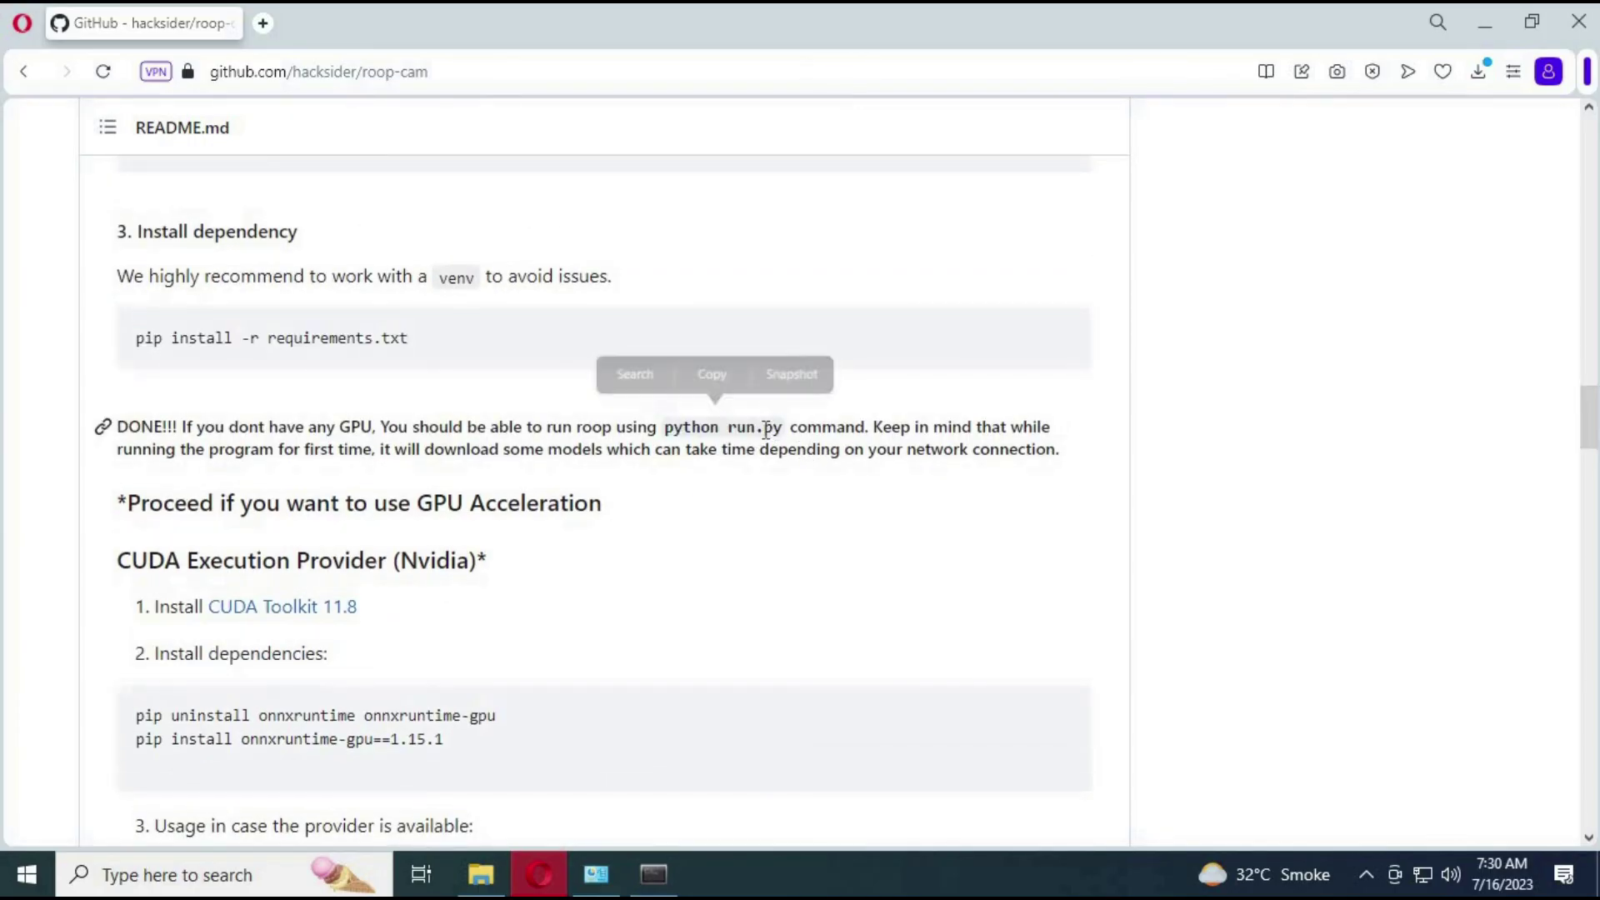
{"action": "left_click_drag", "start_coordinate": [787, 430], "coordinate": [665, 430]}
{"action": "left_click", "coordinate": [721, 384]}
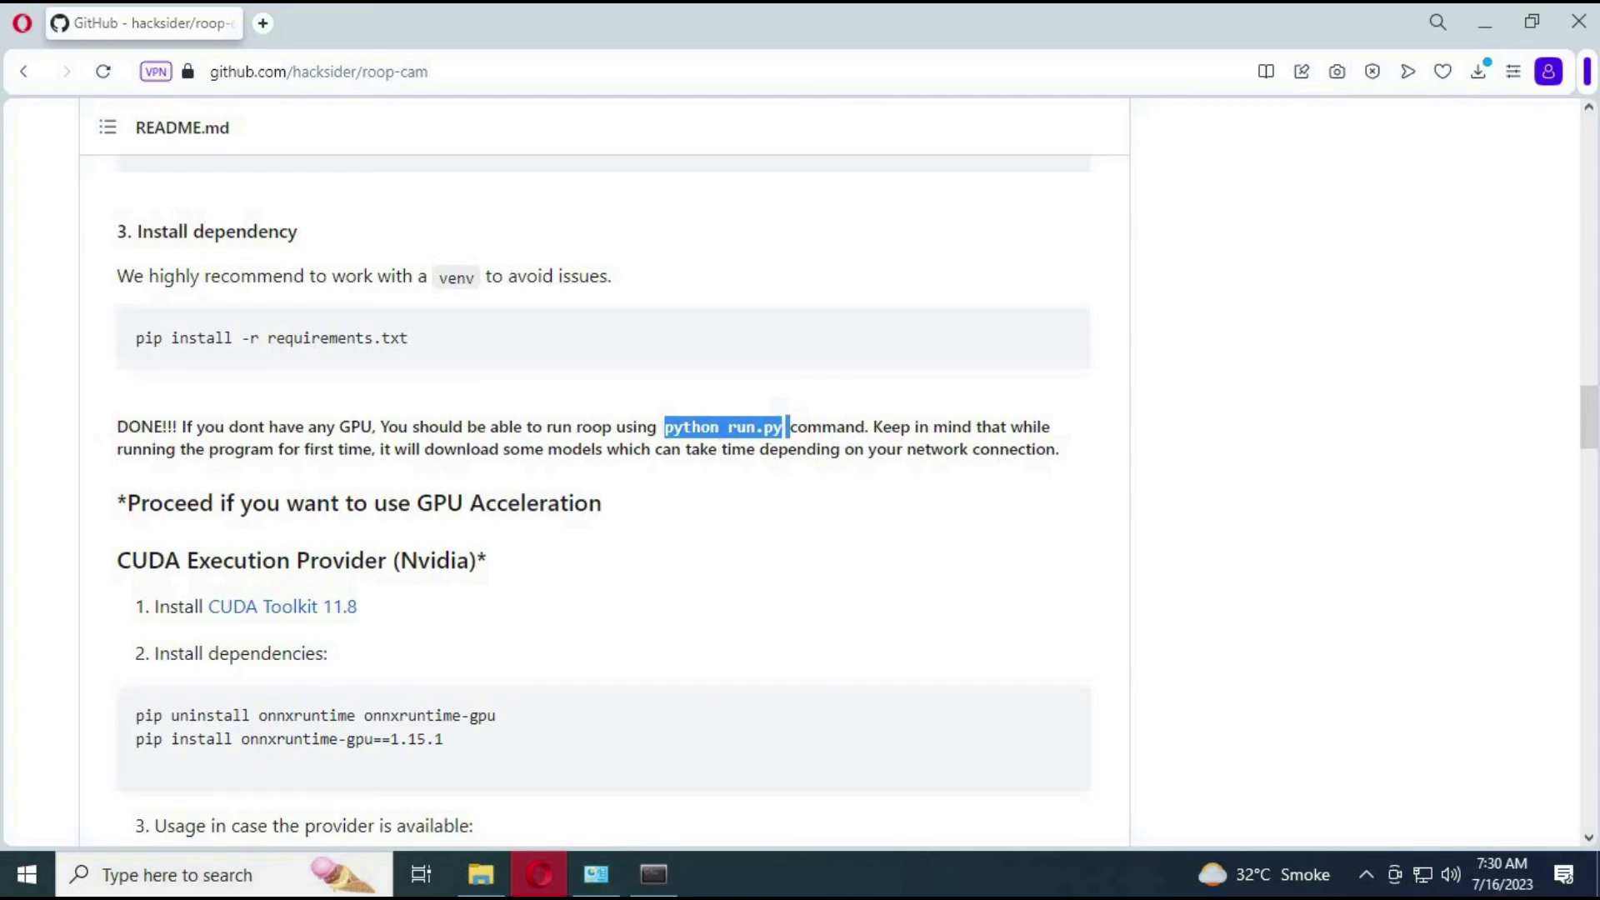
- Run 'python run.py' in Anaconda Prompt to open the roop-cam 1.1.0 window
{"action": "left_click", "coordinate": [655, 875]}
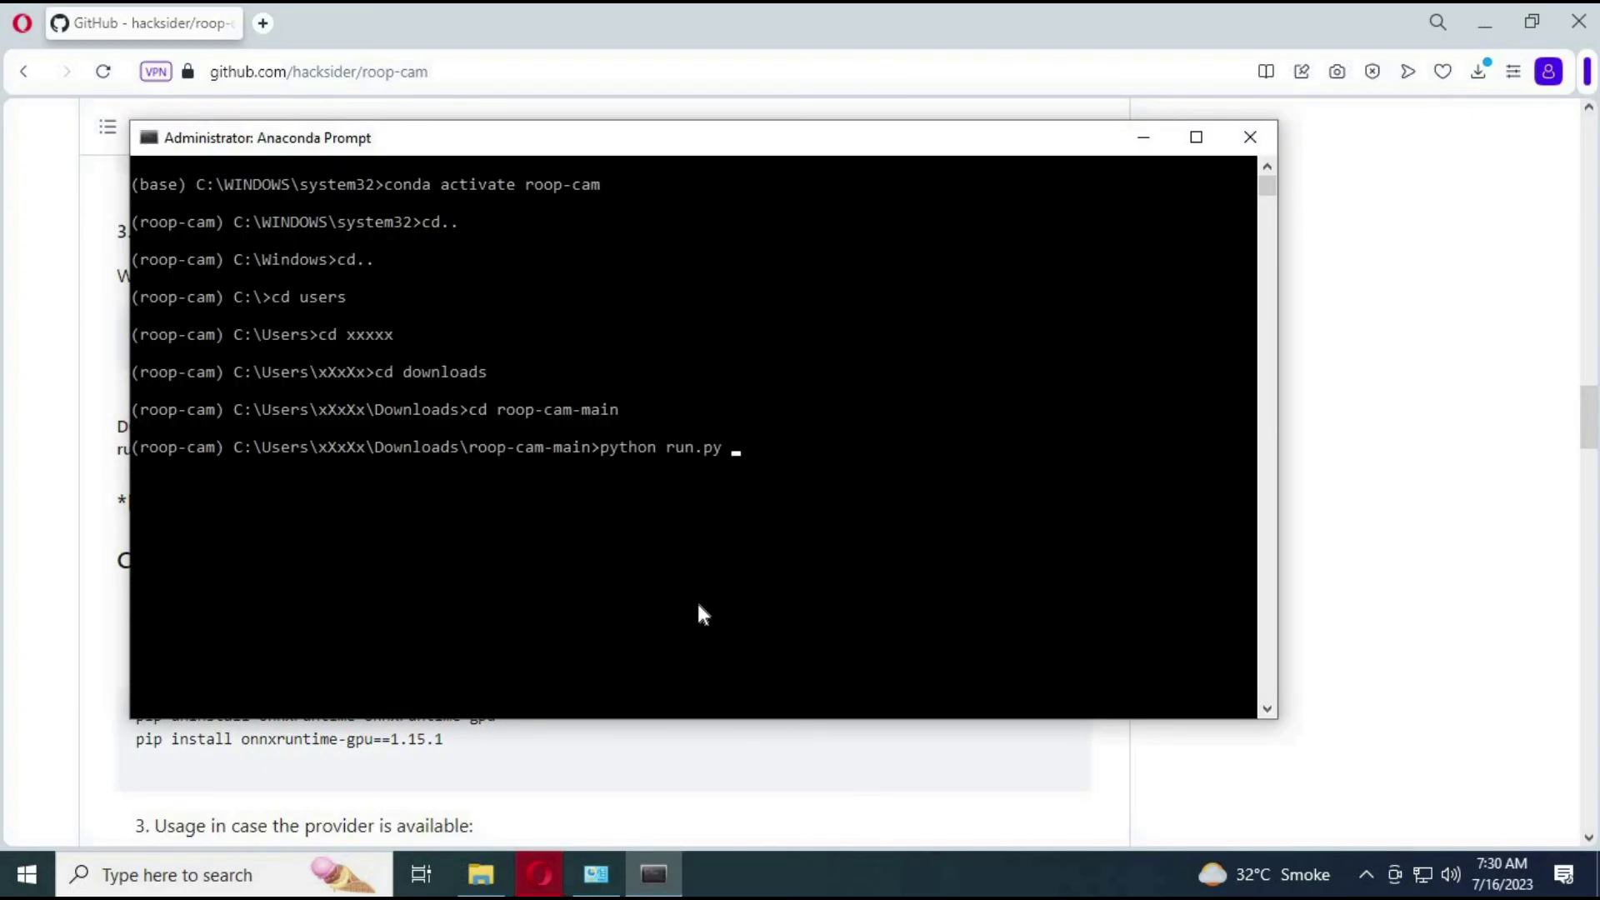
{"action": "key", "text": "Return"}
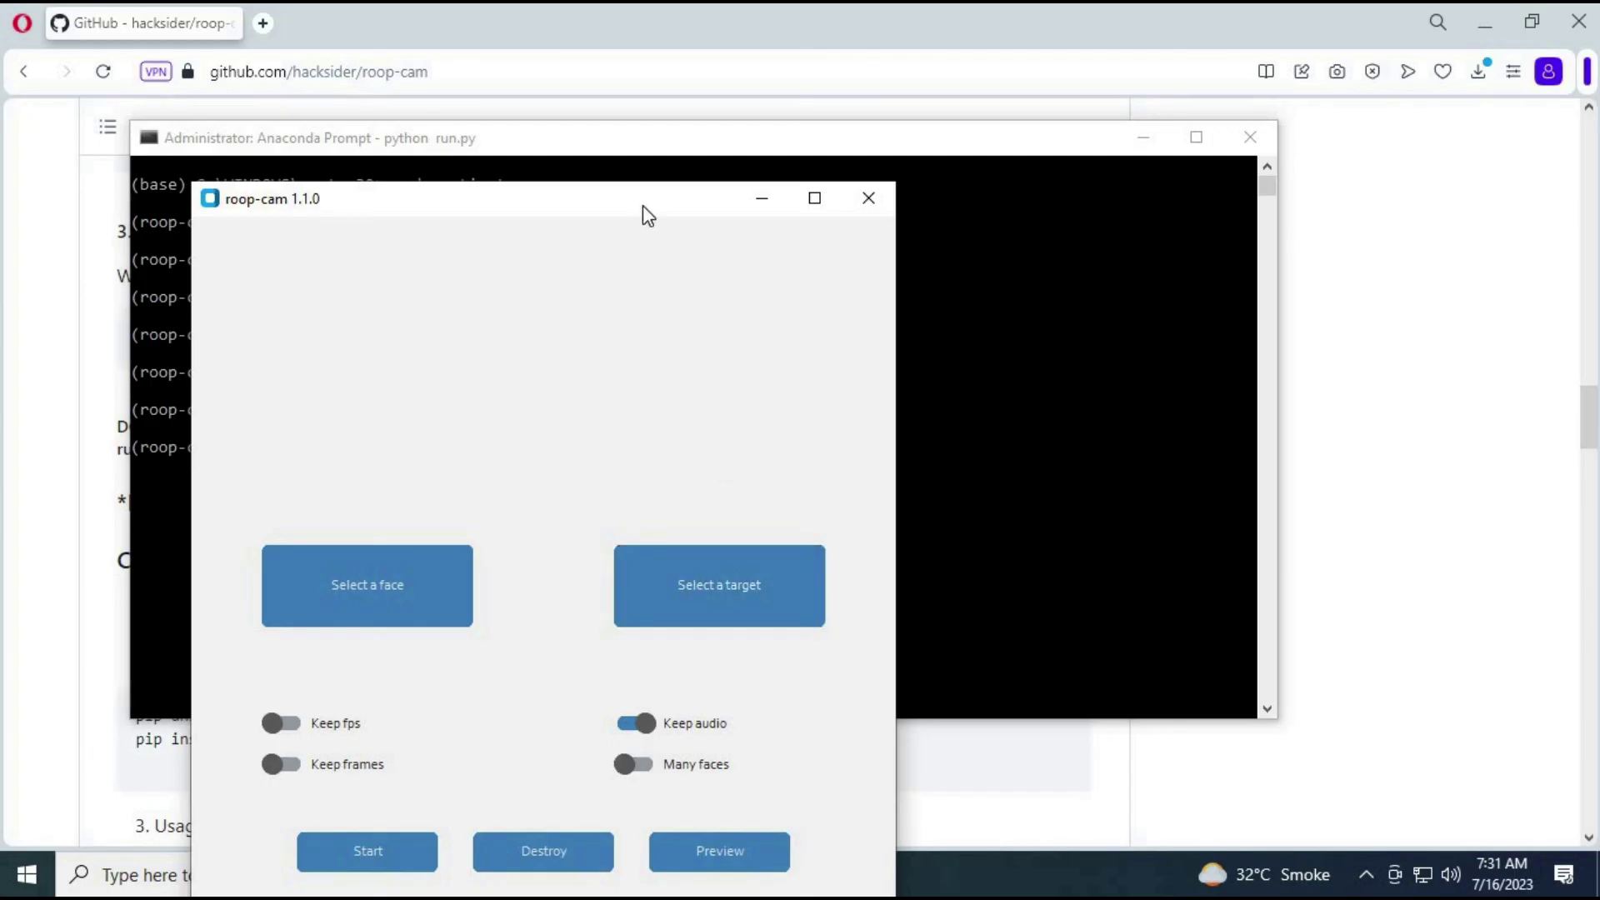
- Load the JPG from Downloads\New folder as the source face and start Live webcam swap
{"action": "left_click_drag", "start_coordinate": [647, 215], "coordinate": [743, 48]}
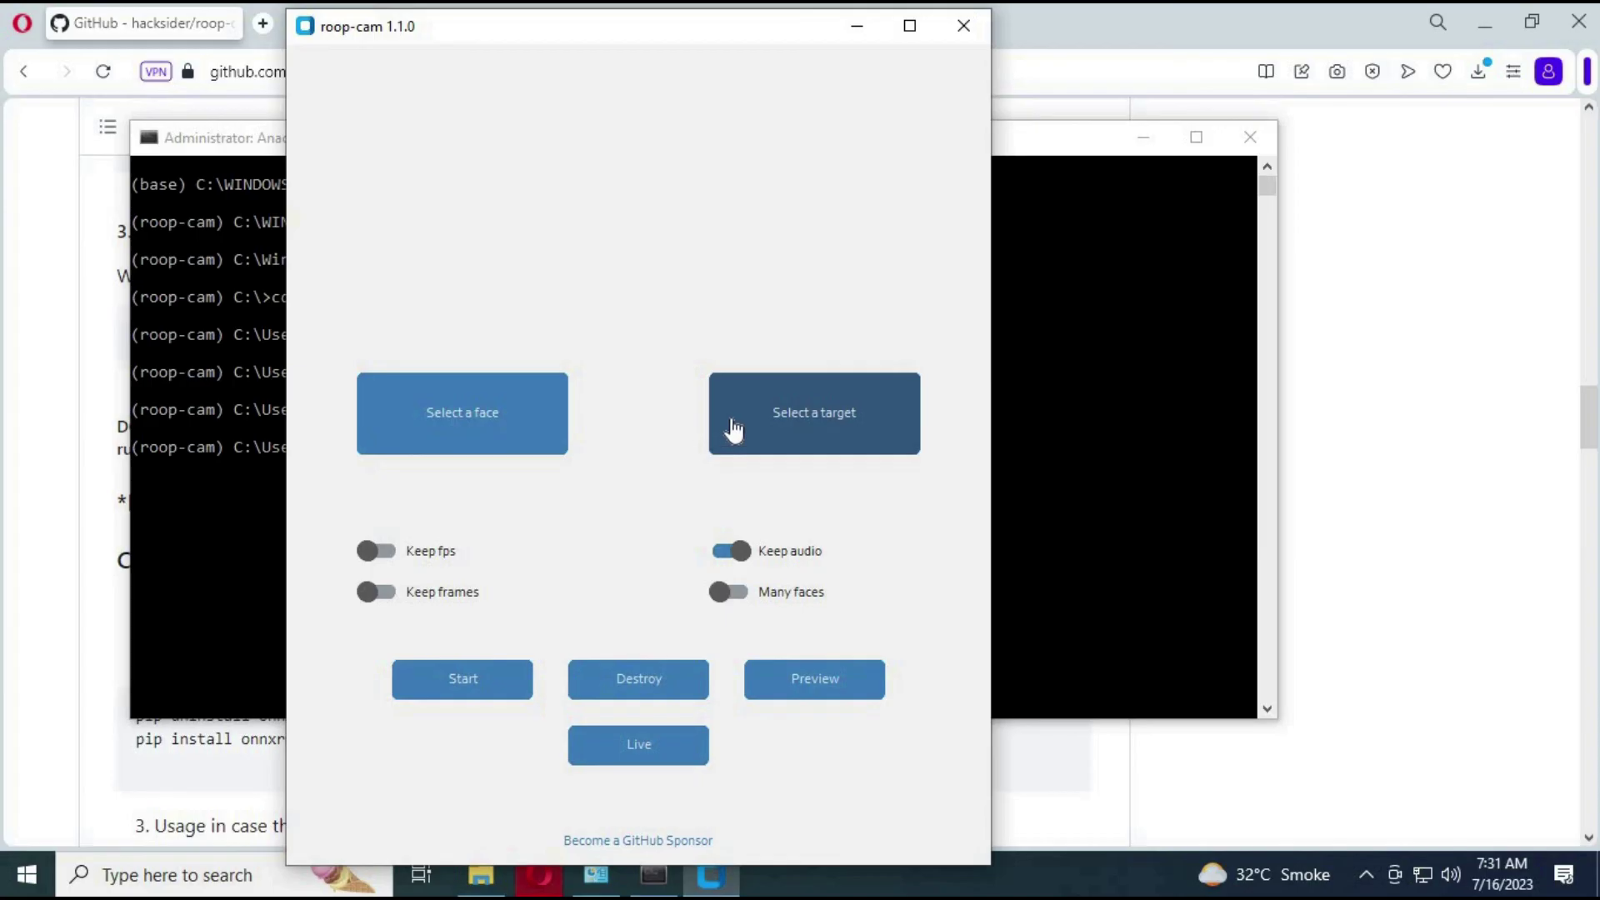
{"action": "left_click", "coordinate": [450, 425]}
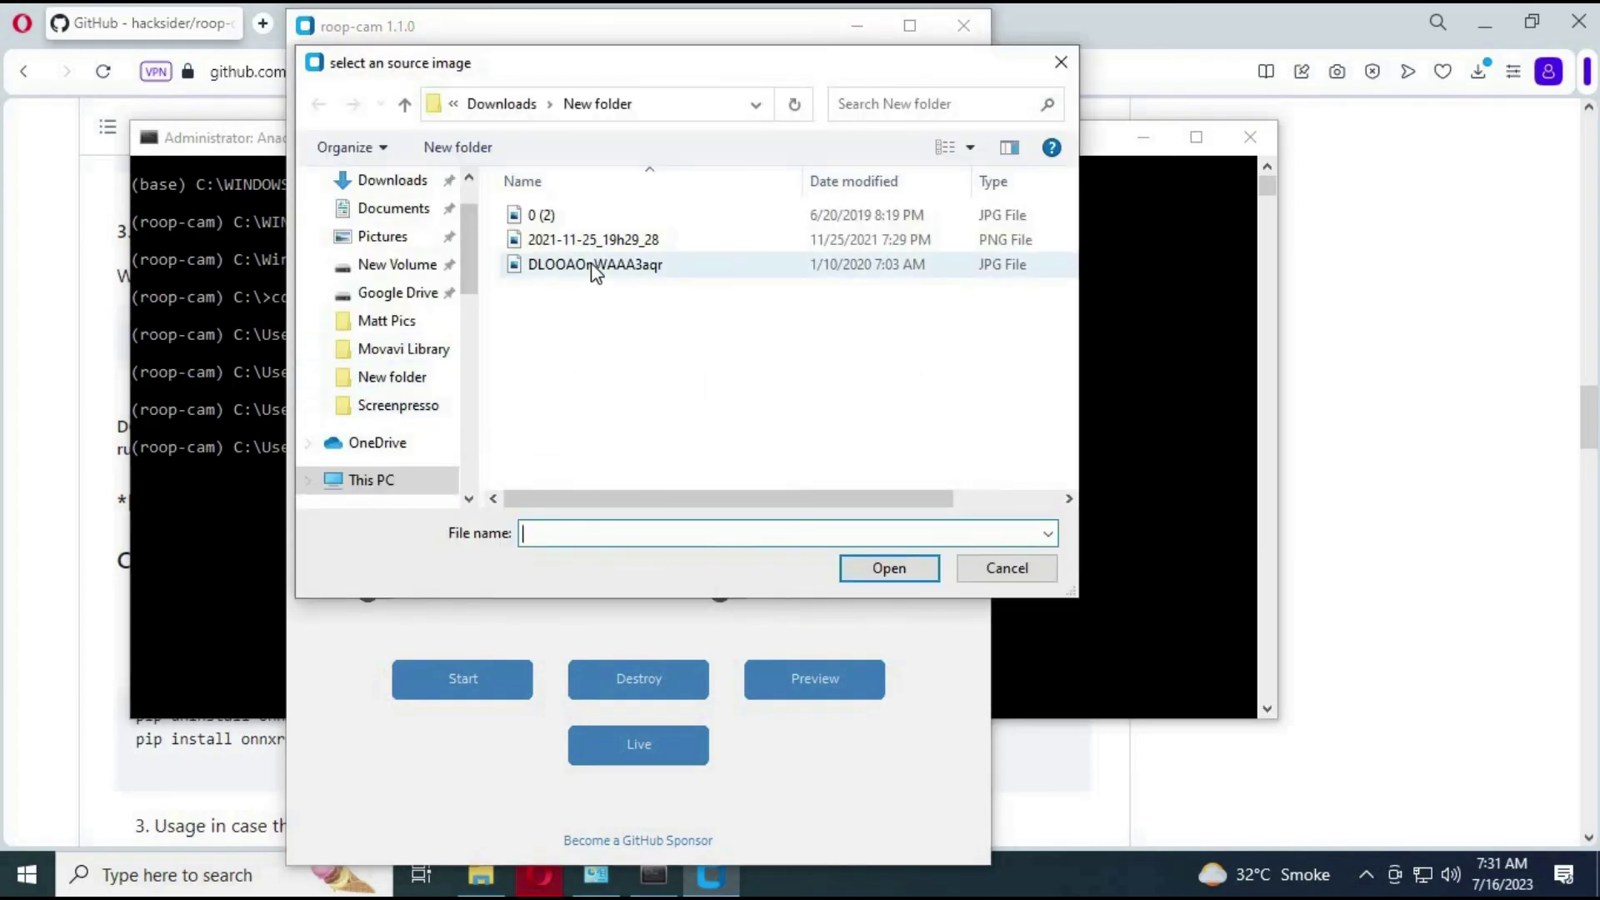
{"action": "double_click", "coordinate": [592, 262]}
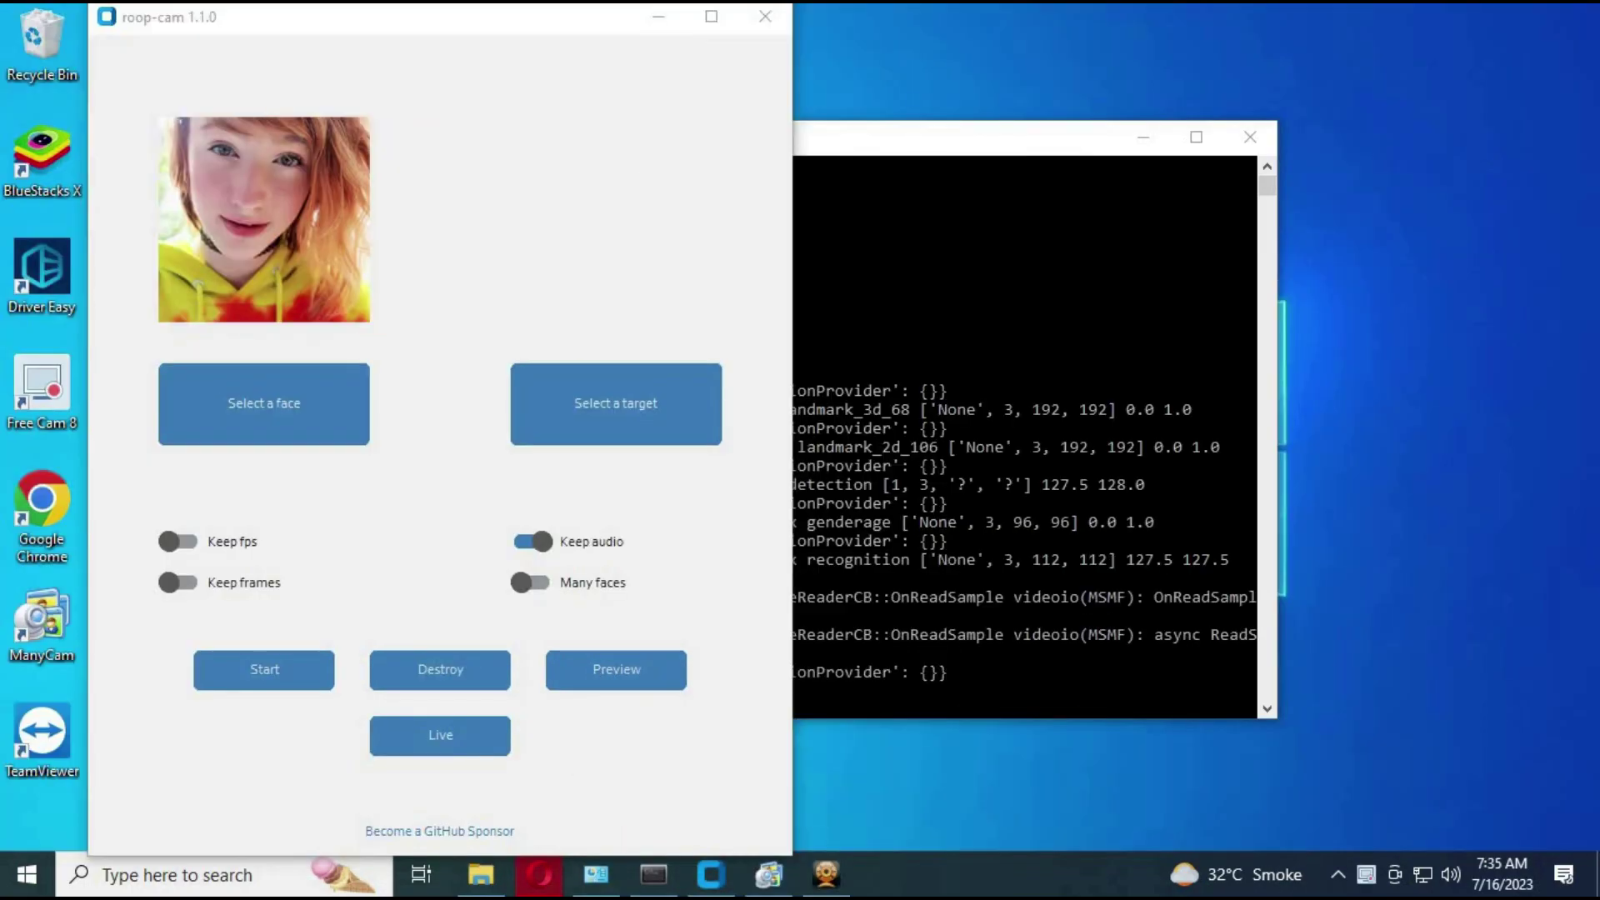
{"action": "left_click", "coordinate": [458, 750]}
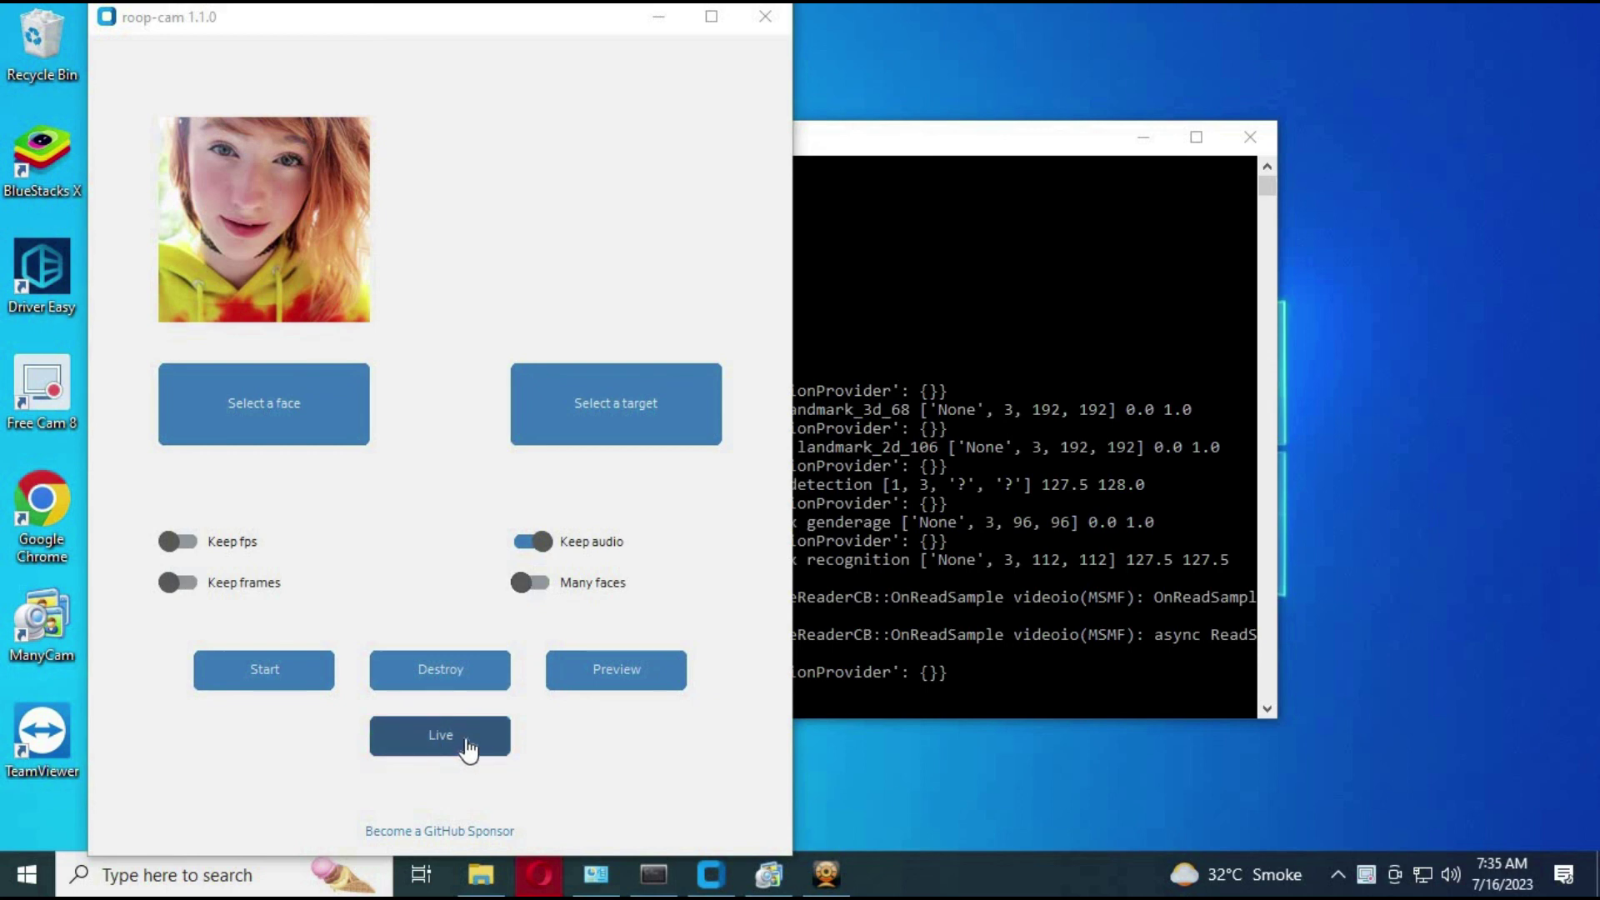